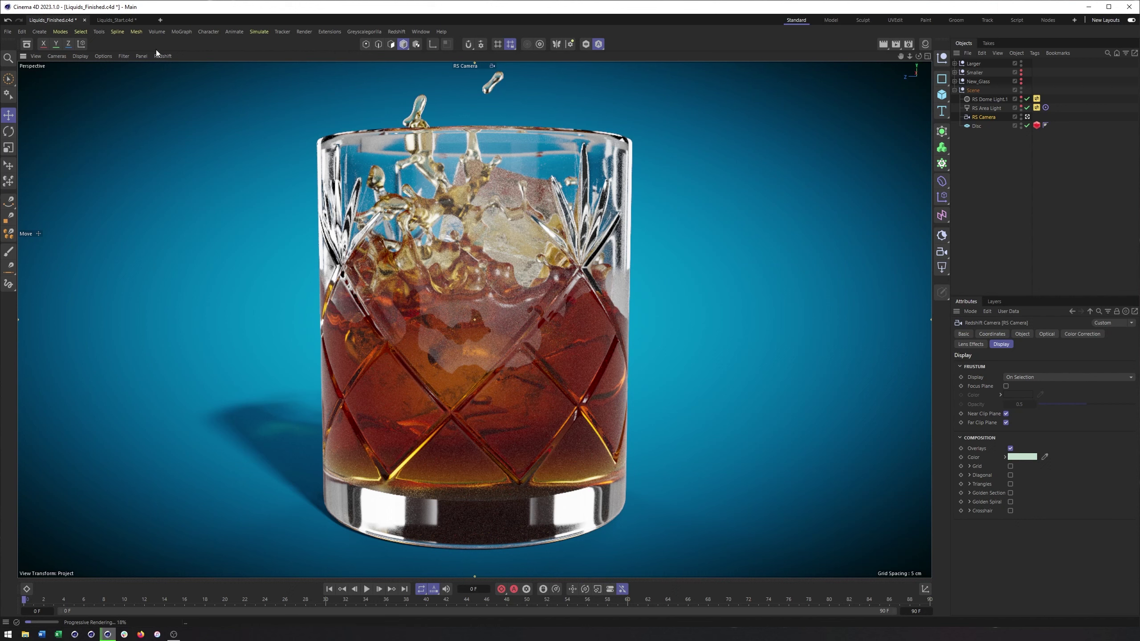
# Switch to the Liquids_Start.c4d scene and delete the glass's Glass material tag.
pyautogui.click(125, 21)
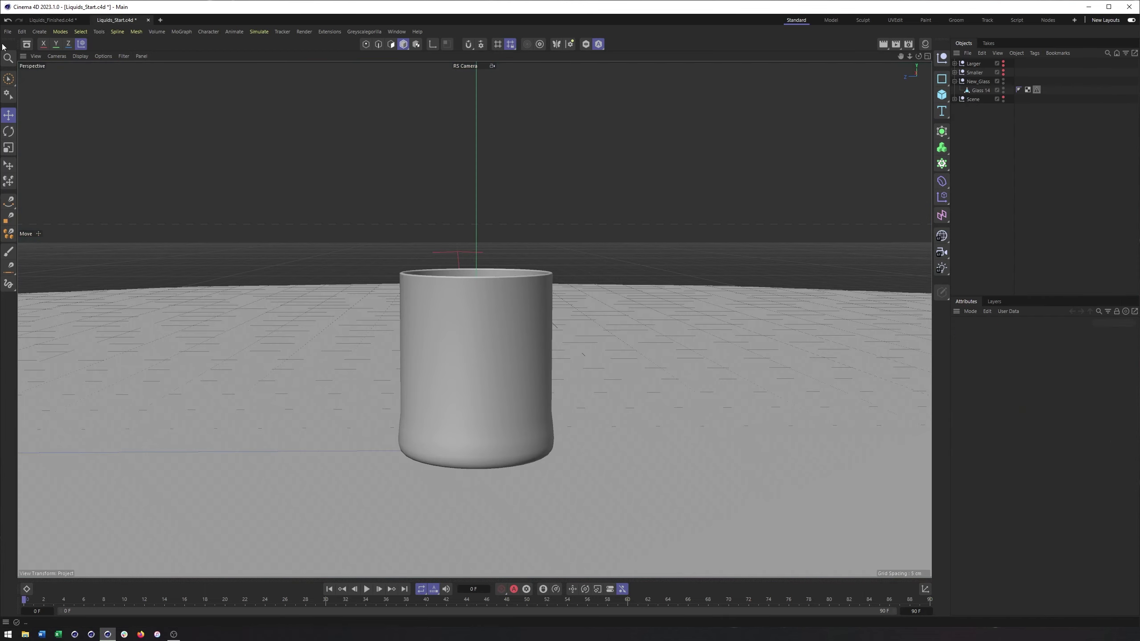
pyautogui.click(27, 44)
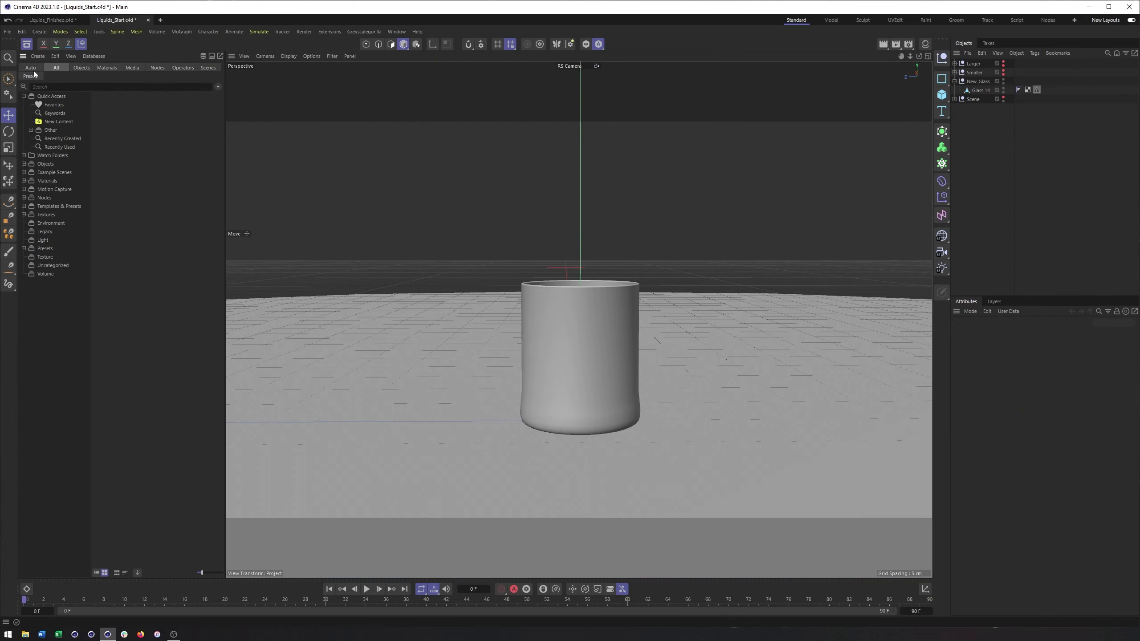
pyautogui.click(26, 44)
pyautogui.click(1036, 90)
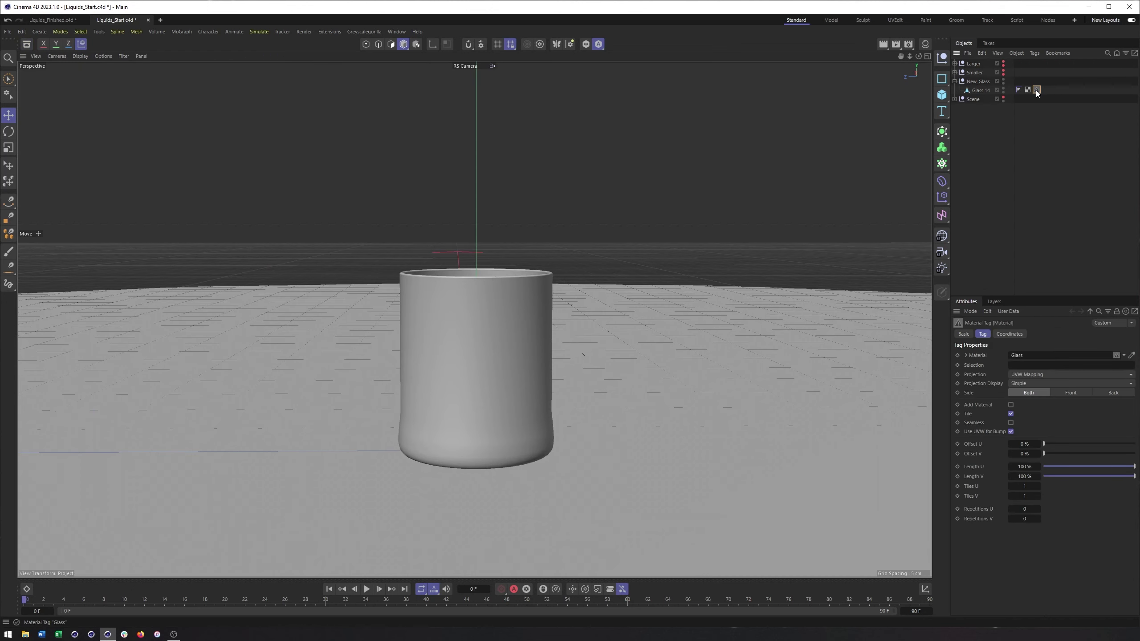
pyautogui.press('Delete')
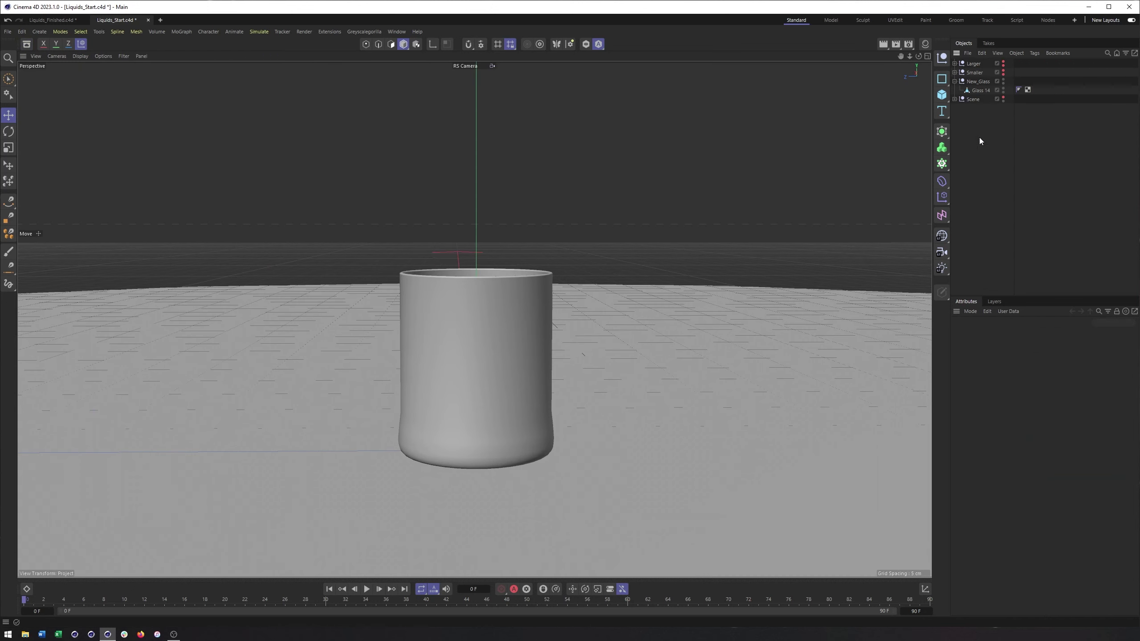
# Set the renderer to Redshift in Render Settings.
pyautogui.click(908, 44)
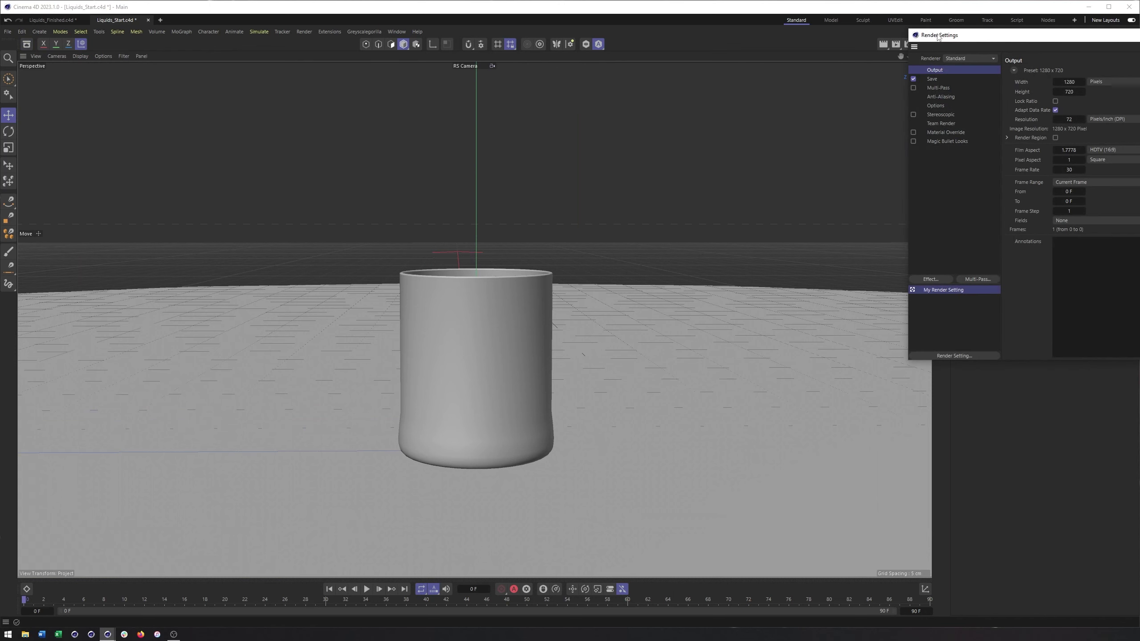
pyautogui.moveTo(938, 37); pyautogui.dragTo(873, 41)
pyautogui.click(906, 61)
pyautogui.click(896, 72)
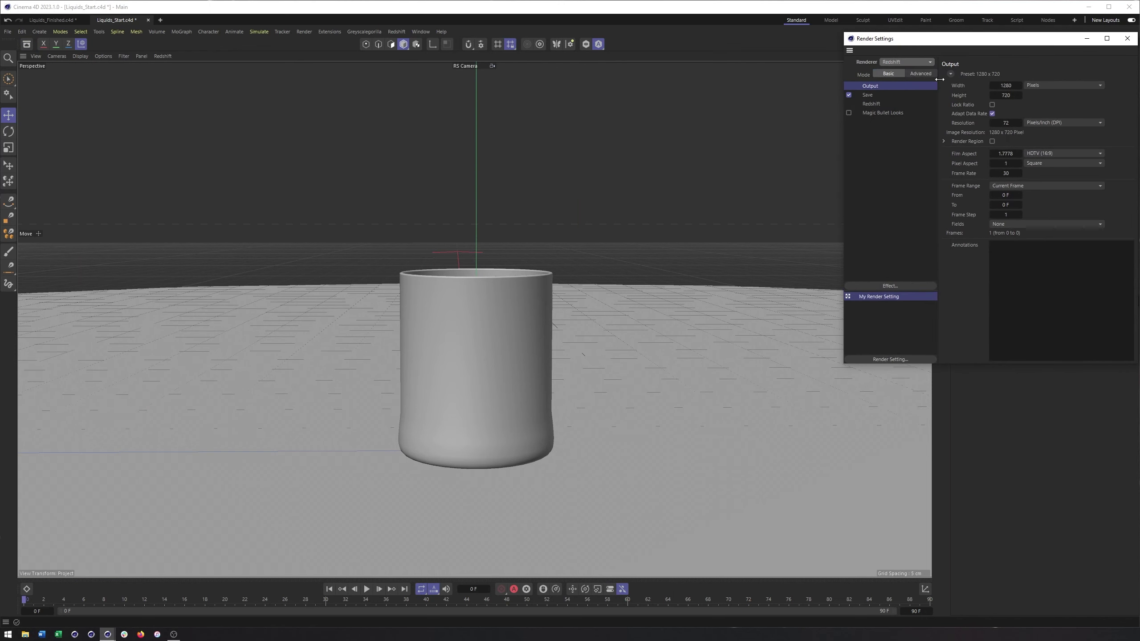
pyautogui.click(1126, 38)
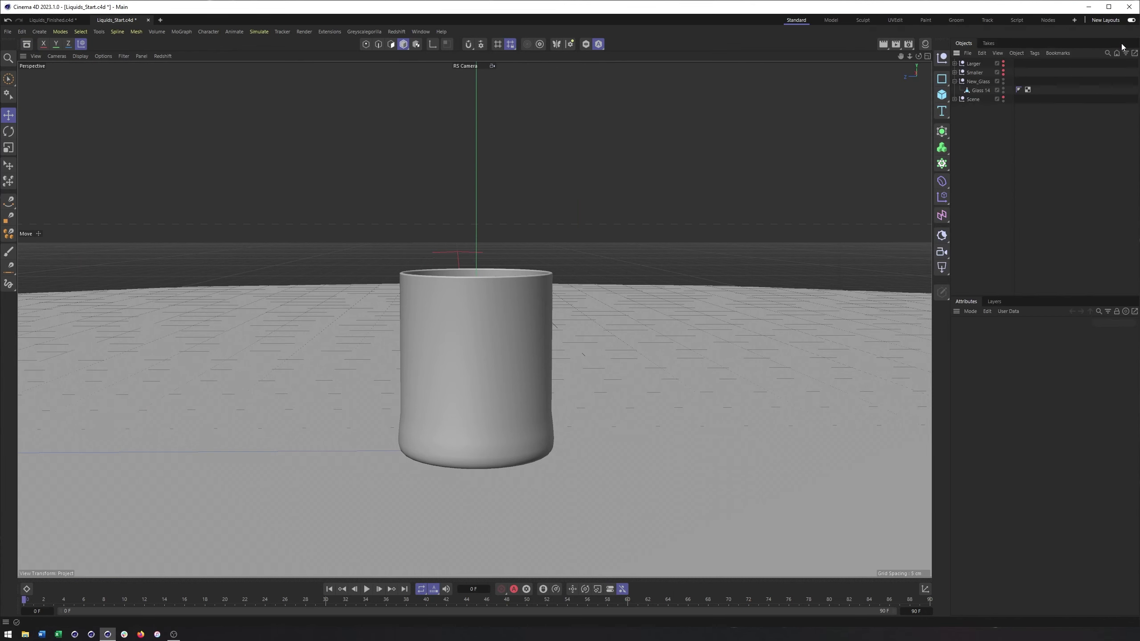
# Expand the Scene group and start a Redshift IPR preview of the bare glass.
pyautogui.click(955, 100)
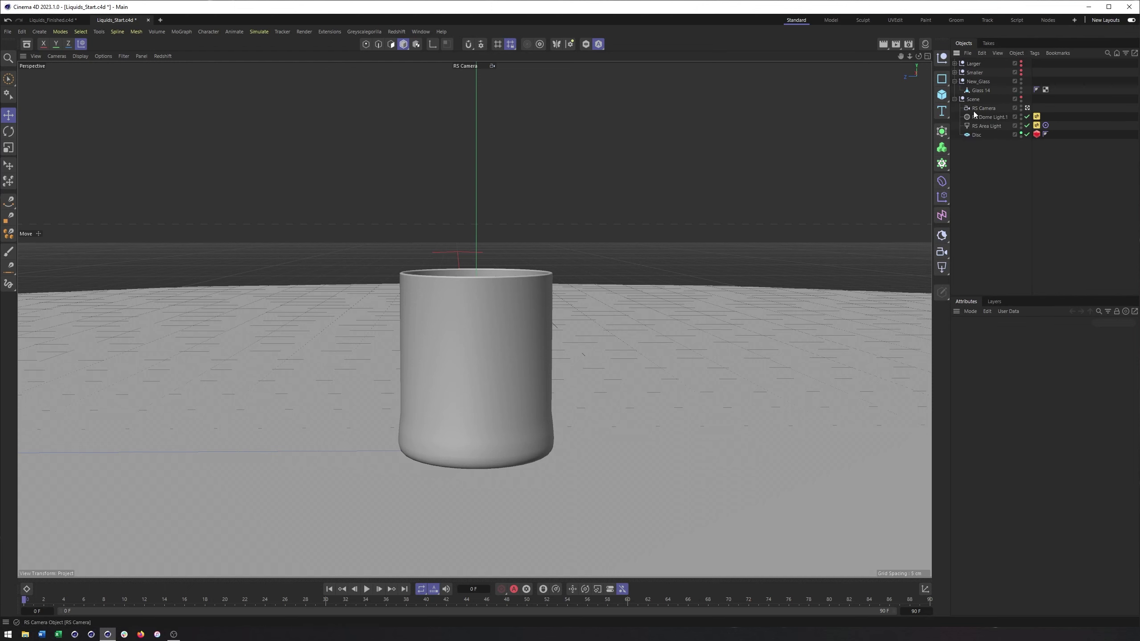
pyautogui.click(166, 56)
pyautogui.click(174, 74)
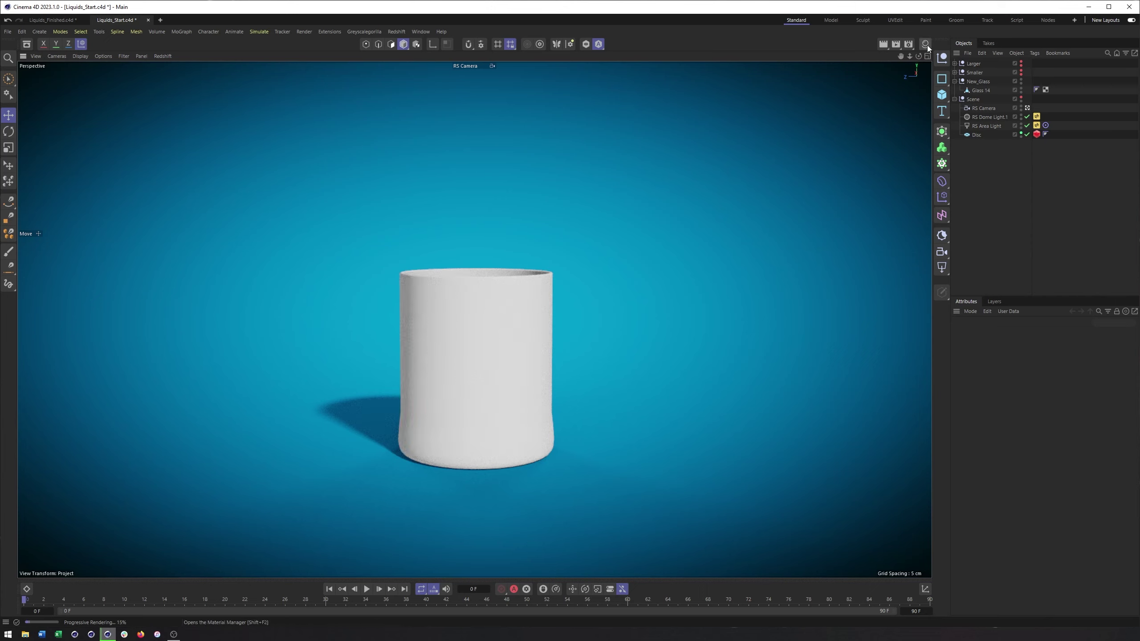
# Stop the Redshift IPR preview, select Glass 14 and orbit to look into it.
pyautogui.click(163, 57)
pyautogui.click(168, 73)
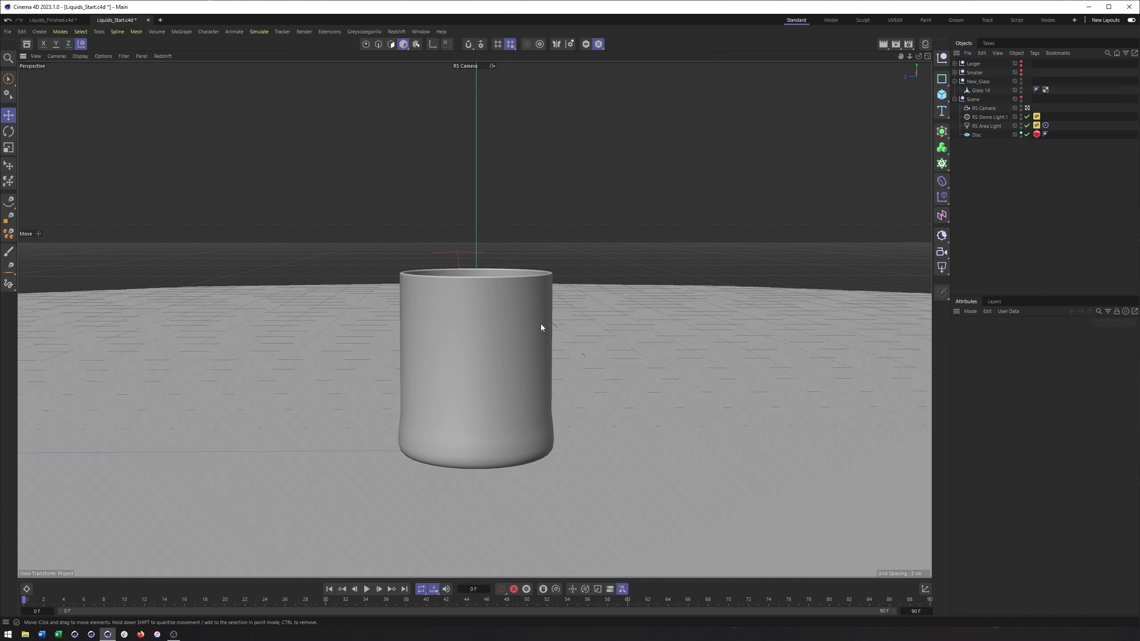
pyautogui.click(525, 317)
pyautogui.keyDown('alt'); pyautogui.moveTo(518, 261); pyautogui.dragTo(517, 290); pyautogui.keyUp('alt')
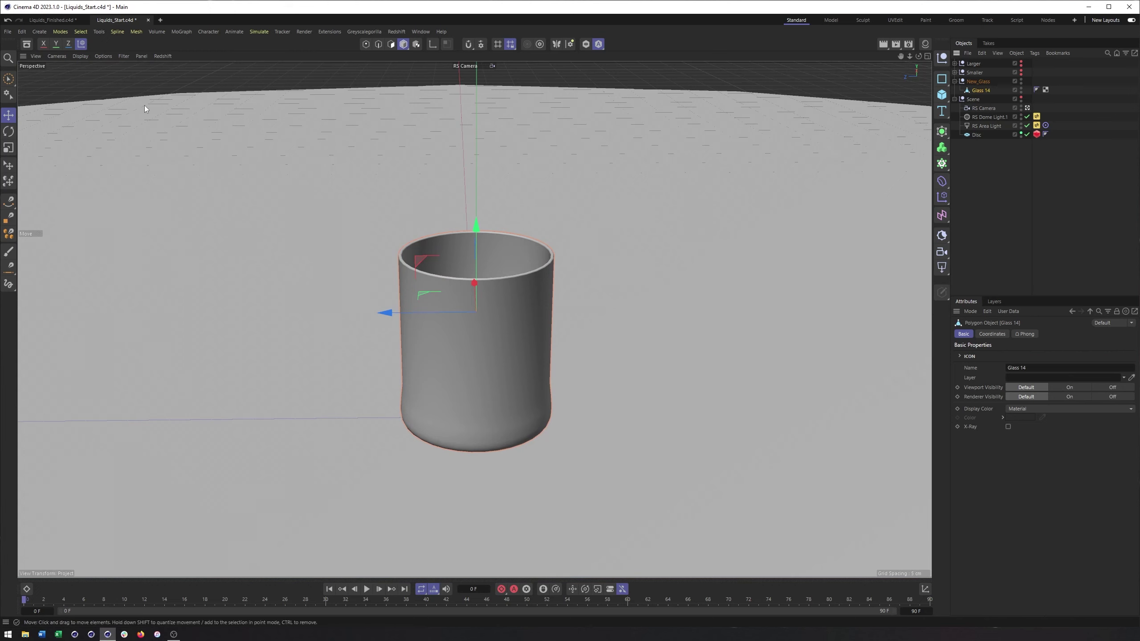
# Switch the viewport to Gouraud Shading (Lines) and zoom in on the rim.
pyautogui.click(84, 56)
pyautogui.click(97, 77)
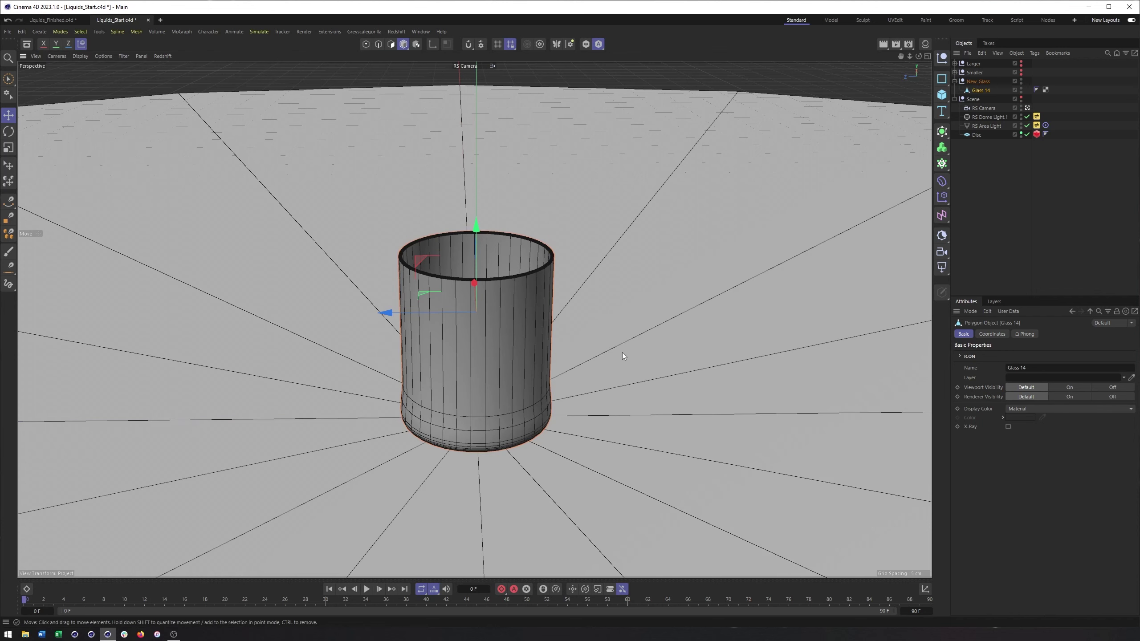
pyautogui.scroll(5, 516, 274)
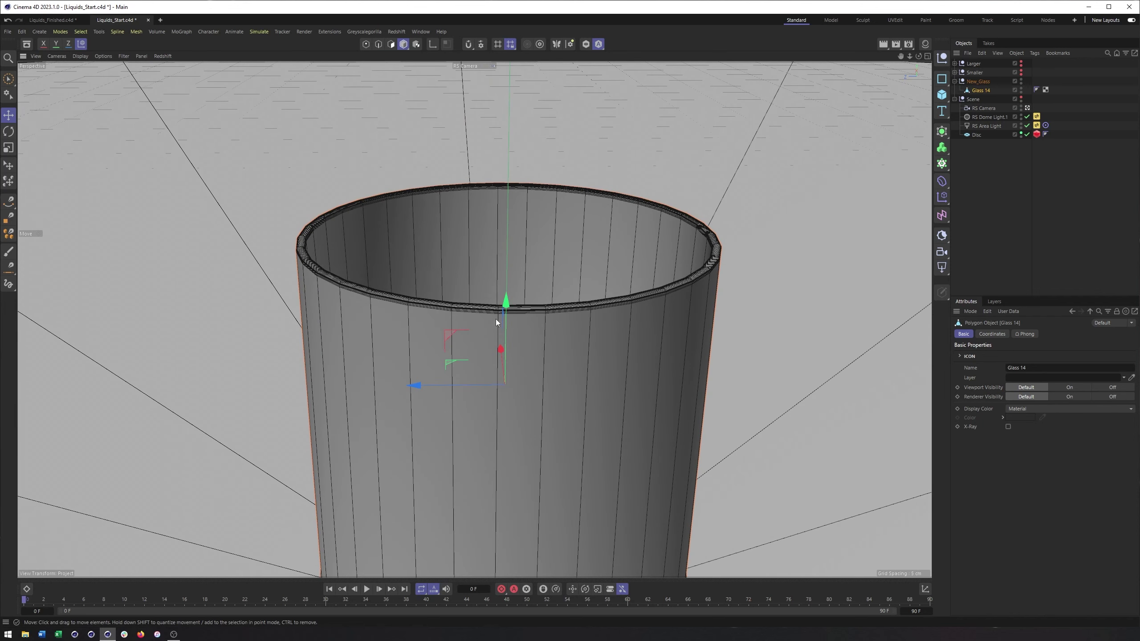
pyautogui.scroll(5, 629, 320)
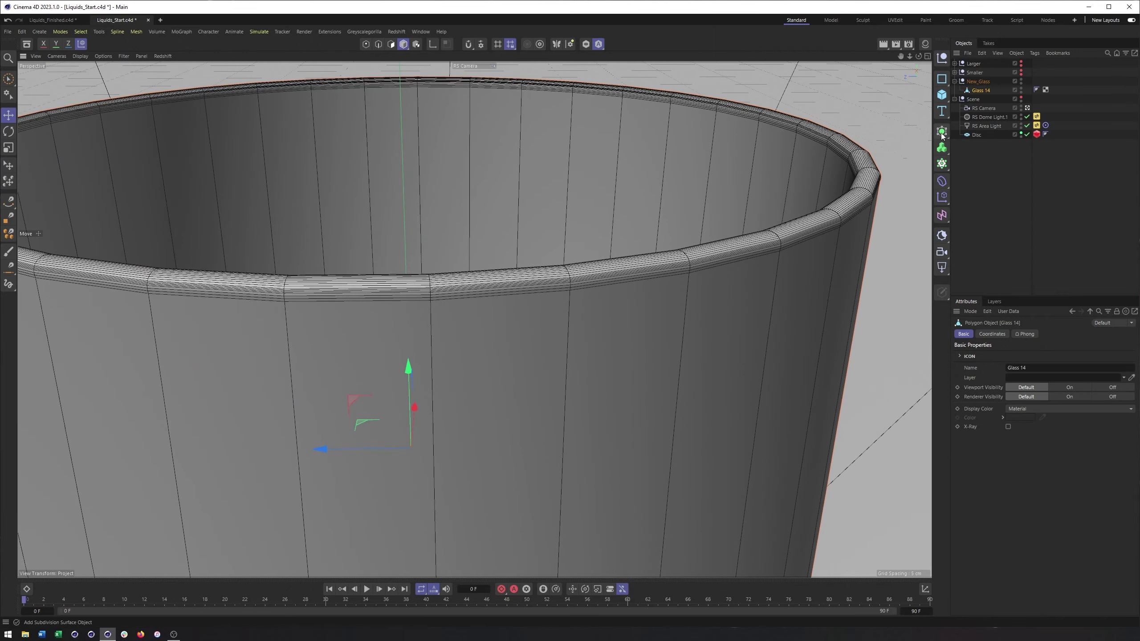
# Try a Subdivision Surface on the glass, undo it, and frame the whole glass.
pyautogui.keyDown('alt'); pyautogui.click(942, 132); pyautogui.keyUp('alt')
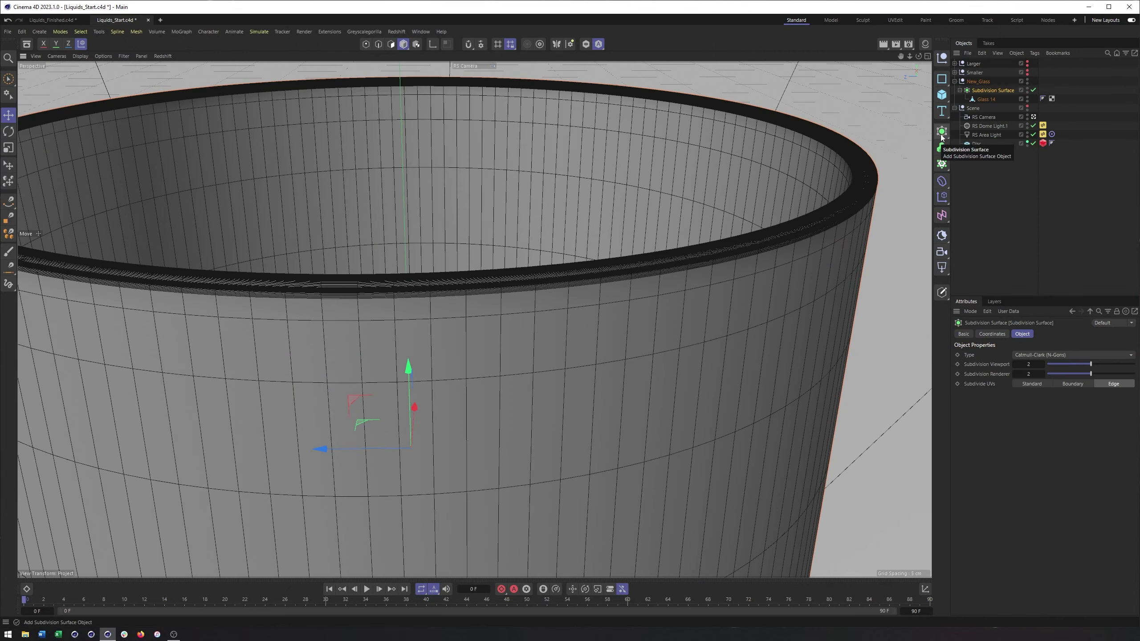
pyautogui.hotkey('ctrl', 'z')
pyautogui.scroll(-5, 630, 302)
pyautogui.keyDown('alt'); pyautogui.moveTo(593, 282); pyautogui.dragTo(611, 237, button='middle'); pyautogui.keyUp('alt')
pyautogui.scroll(-2, 653, 254)
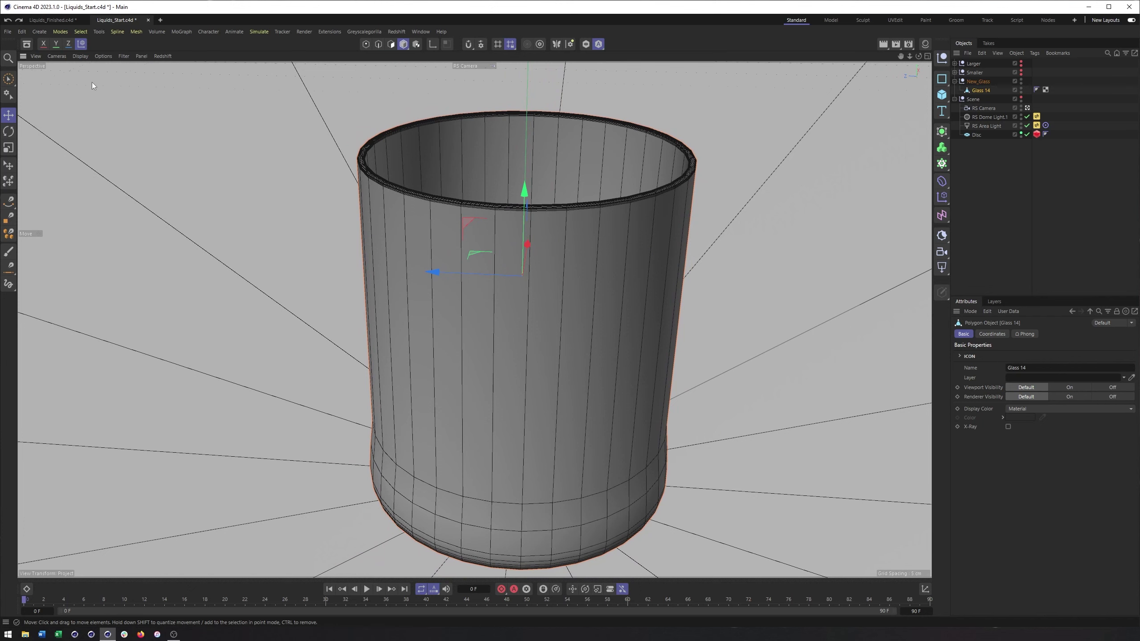
# In Polygons mode, loop-select the ring of polygons around the glass's inner base.
pyautogui.click(392, 46)
pyautogui.keyDown('alt'); pyautogui.moveTo(617, 177); pyautogui.dragTo(599, 220); pyautogui.keyUp('alt')
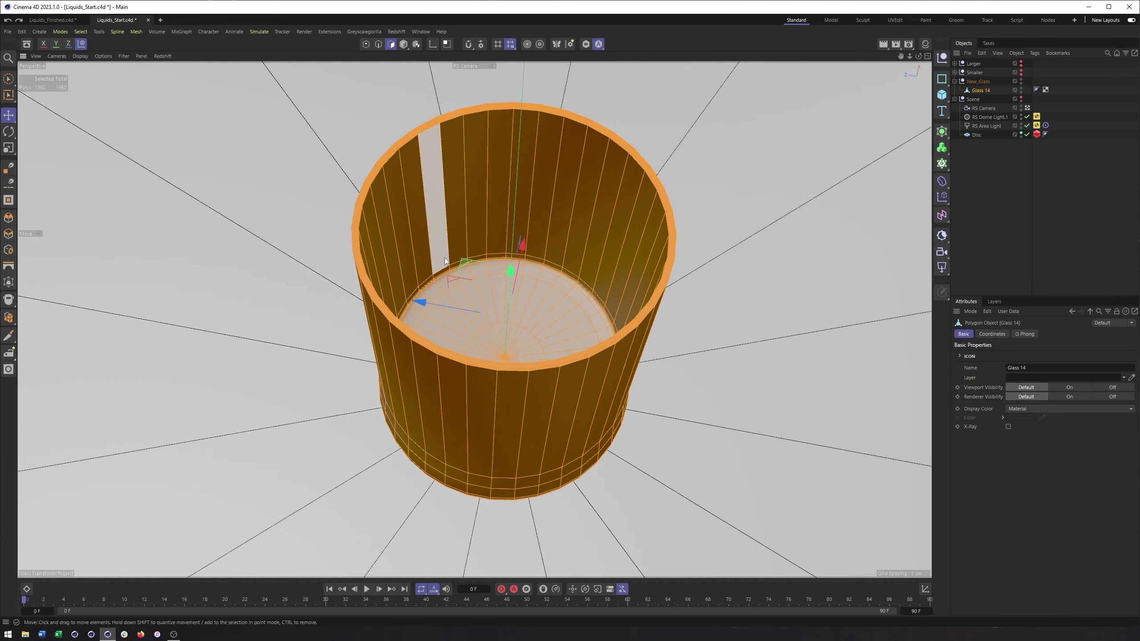
pyautogui.scroll(8, 503, 243)
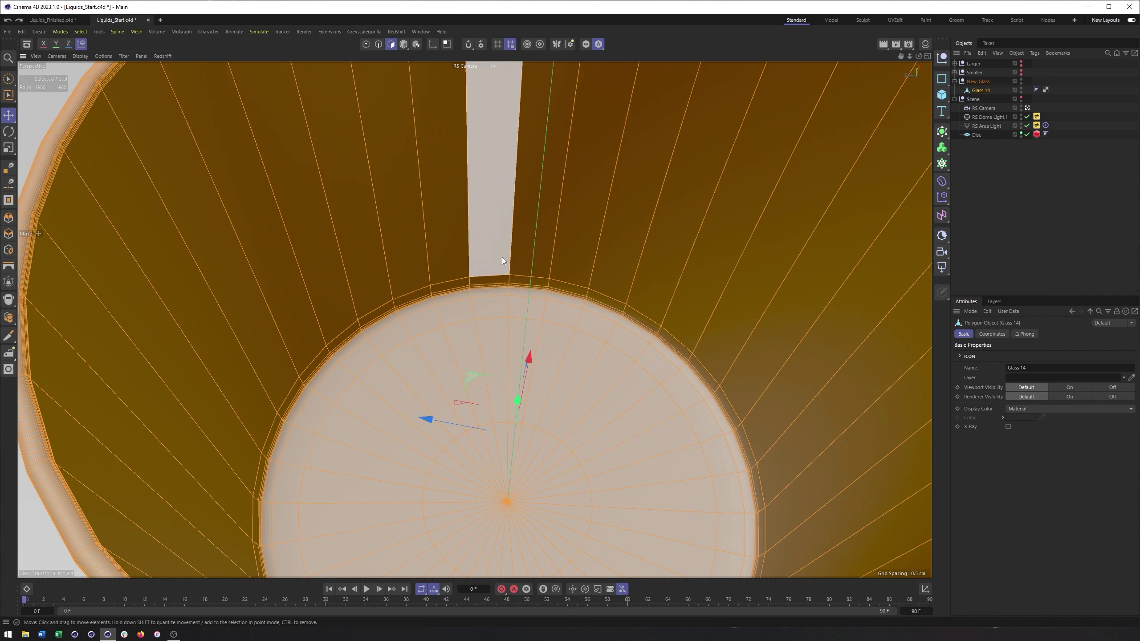
pyautogui.press('v')
pyautogui.moveTo(521, 242)
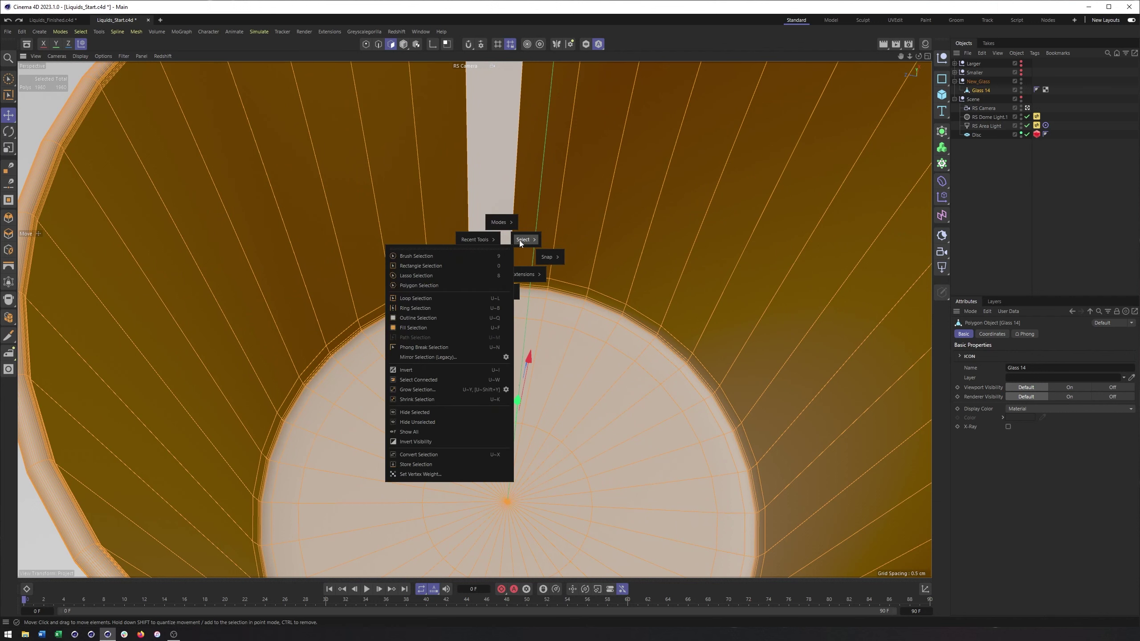
pyautogui.click(463, 299)
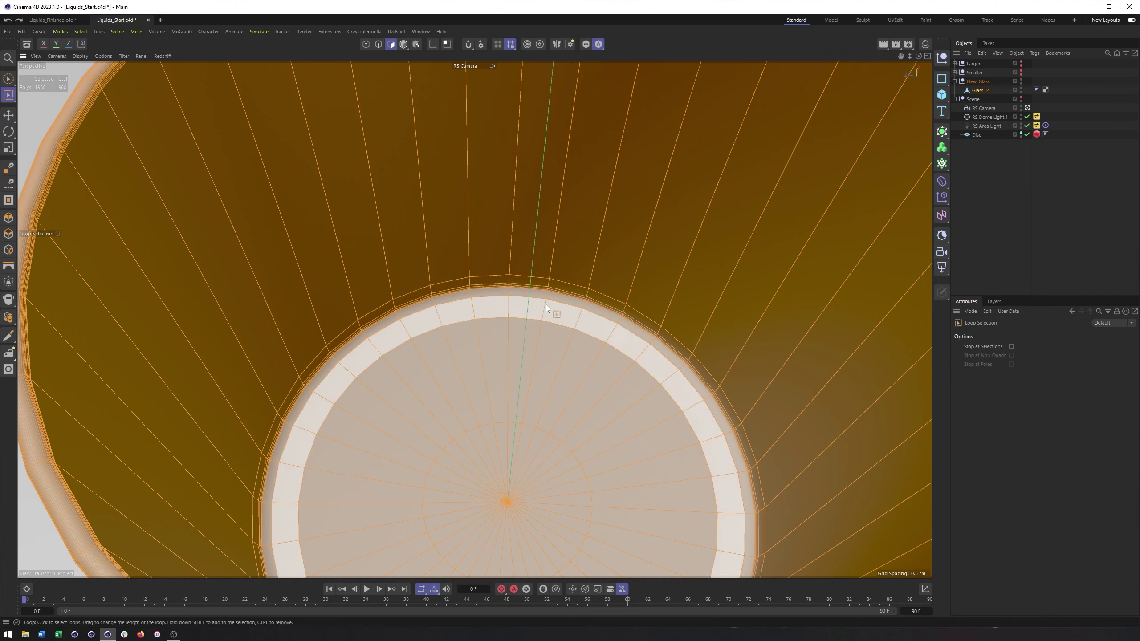
pyautogui.click(541, 312)
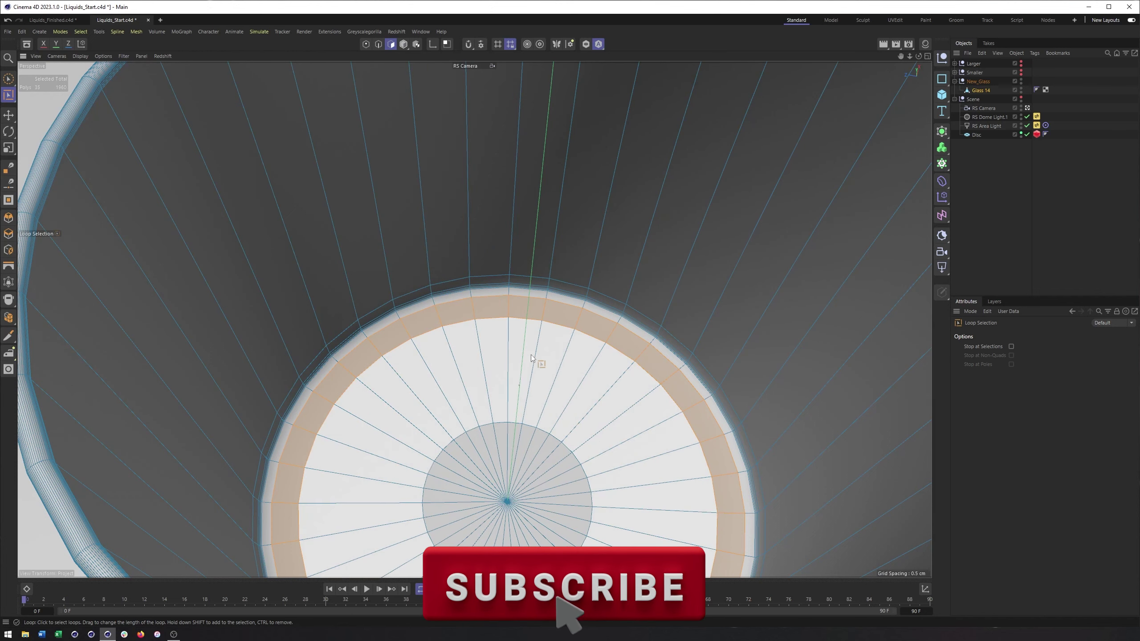
# Grow the selection repeatedly up the inner wall to the rim.
pyautogui.rightClick(506, 362)
pyautogui.click(520, 375)
pyautogui.press('u')
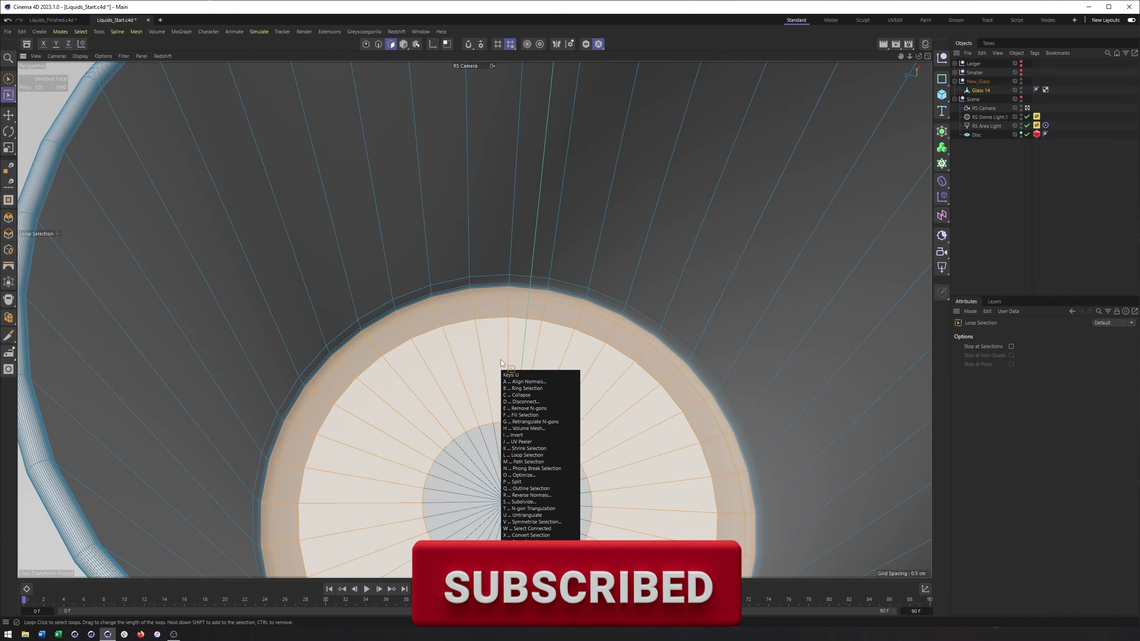
pyautogui.press('y')
pyautogui.press('u')
pyautogui.press('y')
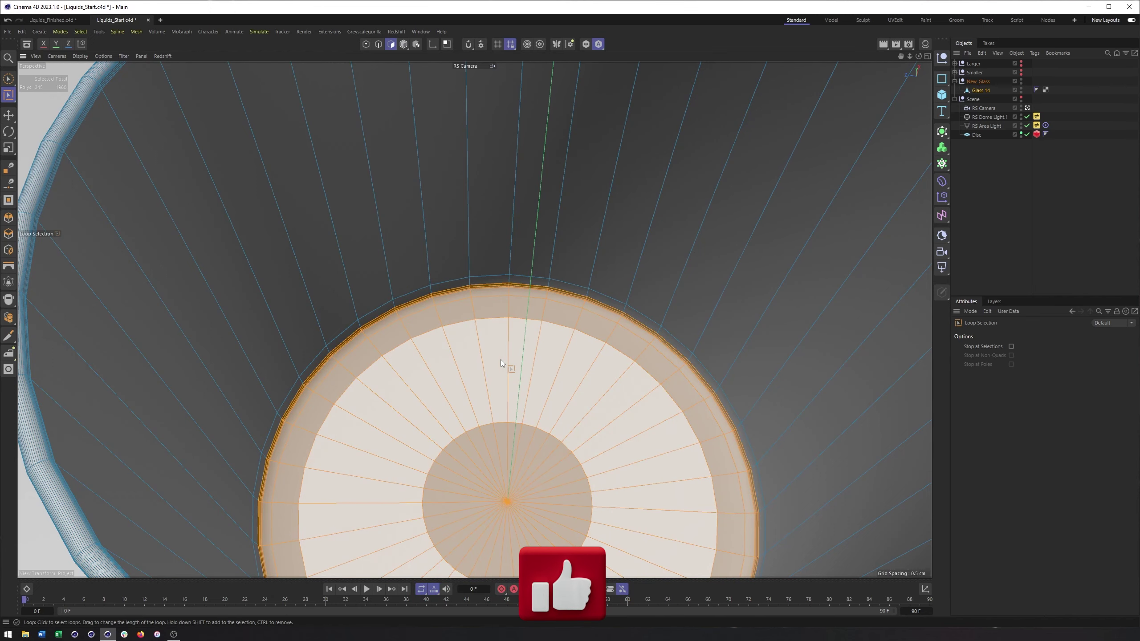
pyautogui.press('u')
pyautogui.press('Escape')
pyautogui.scroll(-10, 501, 360)
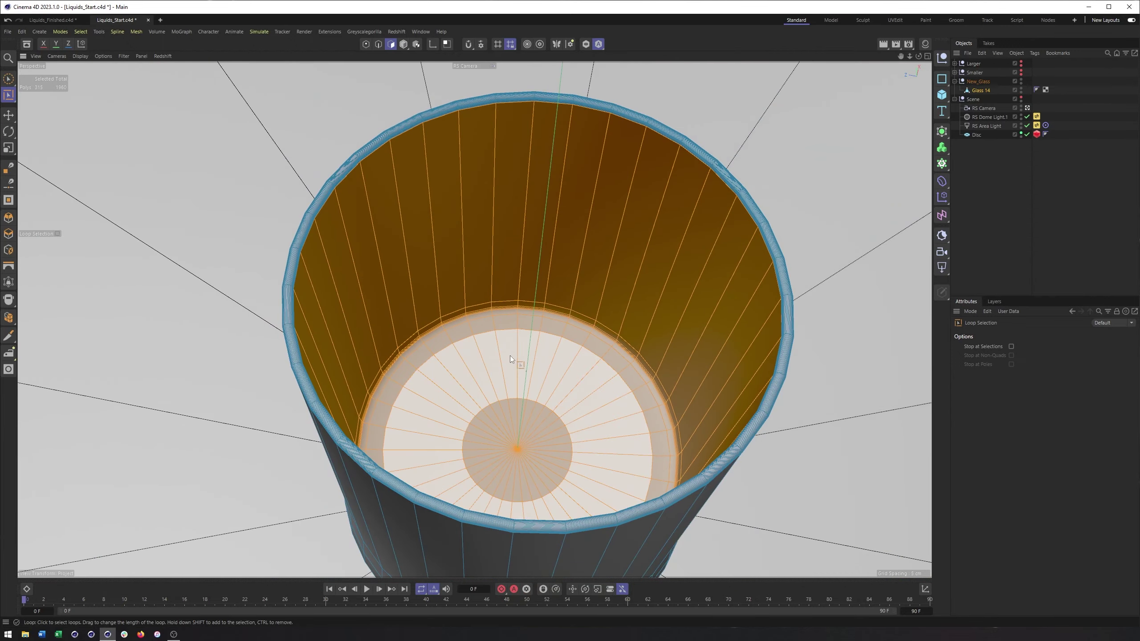
pyautogui.scroll(-5, 509, 356)
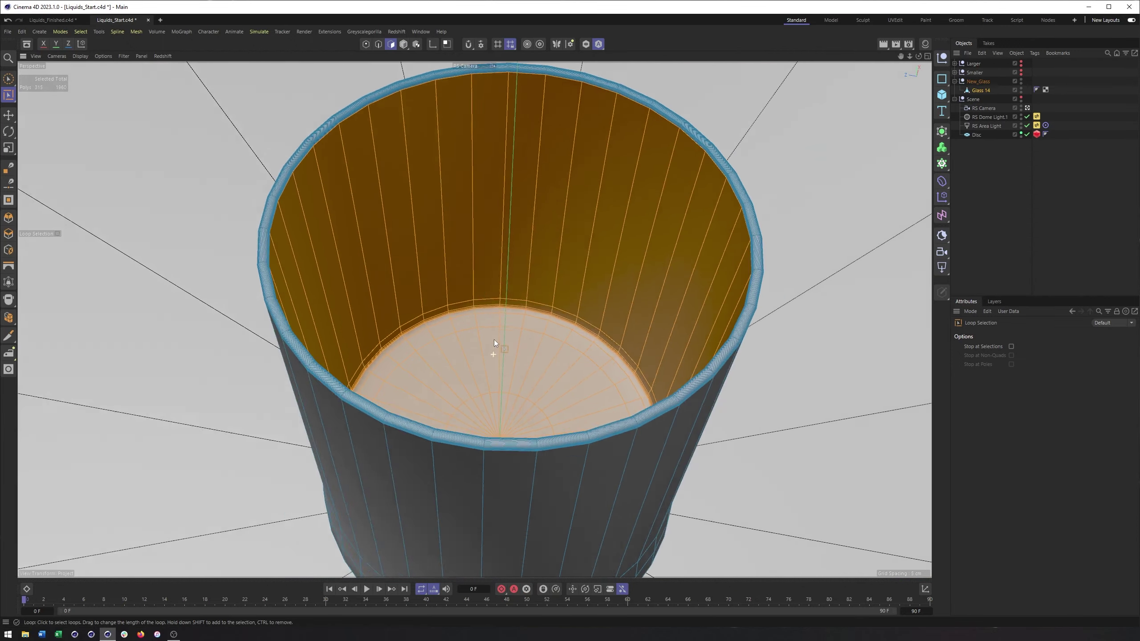
pyautogui.keyDown('alt'); pyautogui.moveTo(494, 339); pyautogui.dragTo(535, 458); pyautogui.keyUp('alt')
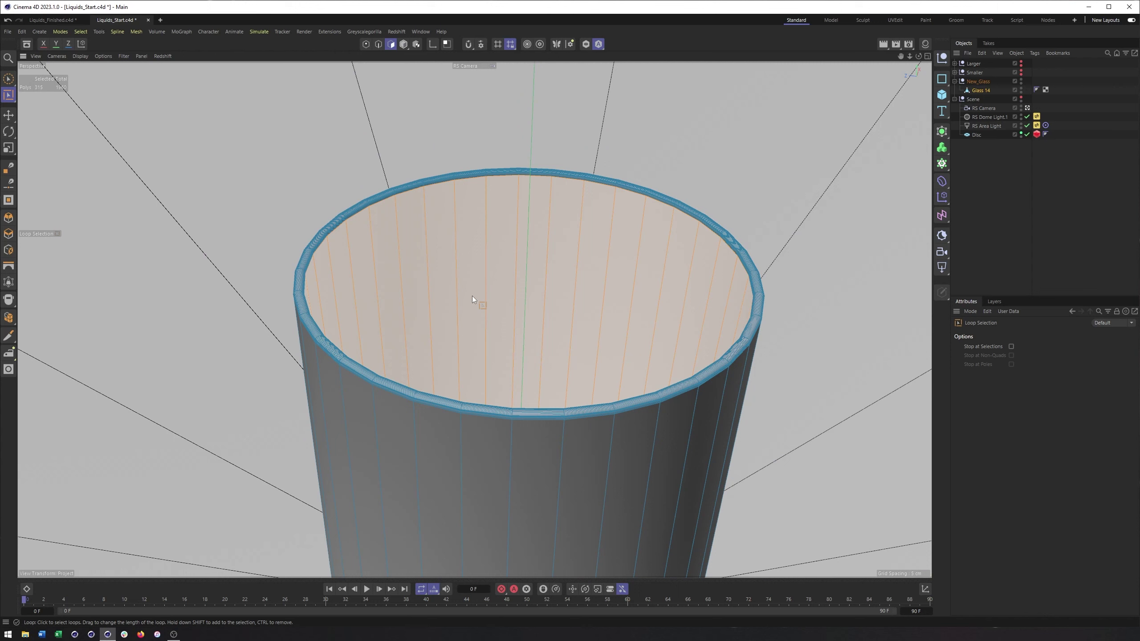
# Split the selected inner polygons into a new object and rename Glass 14 to Glass.
pyautogui.rightClick(538, 274)
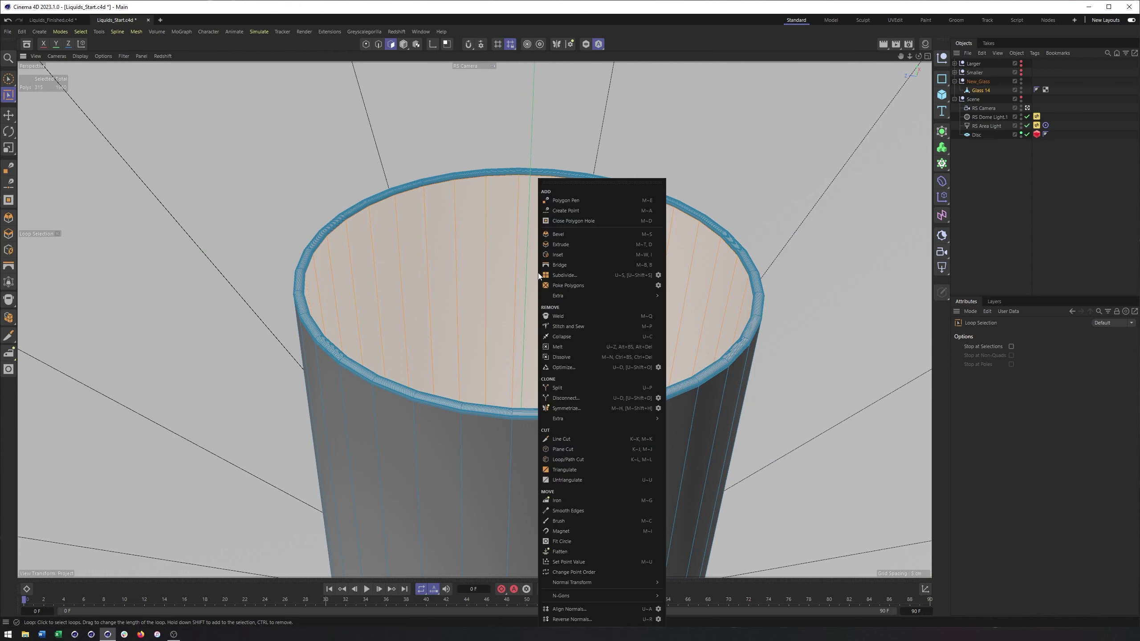
pyautogui.click(570, 389)
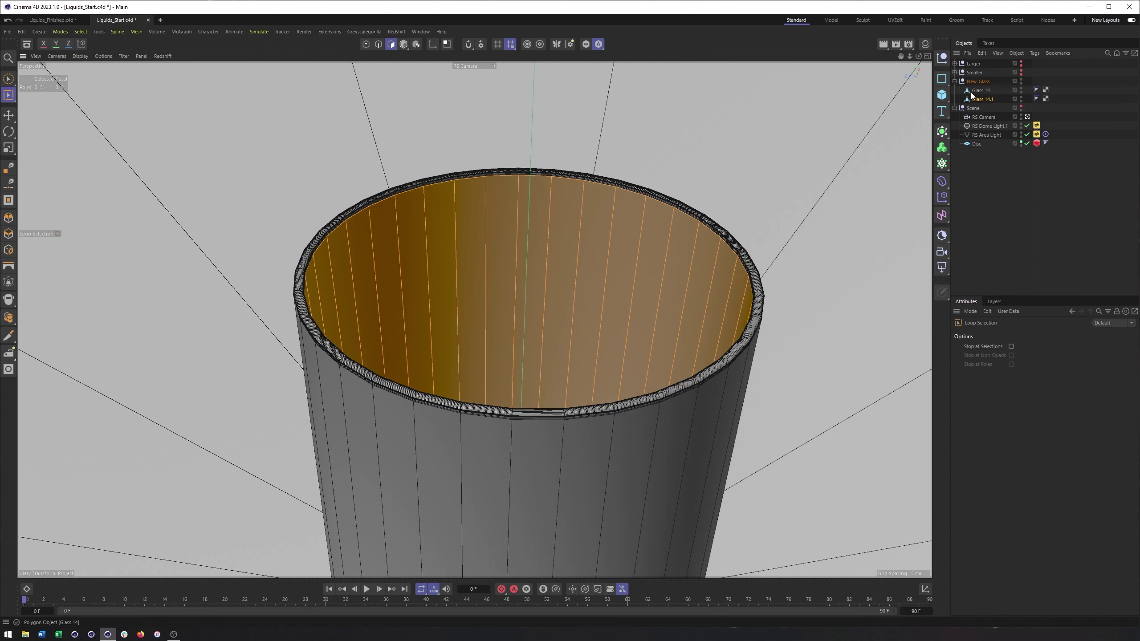
pyautogui.click(972, 90)
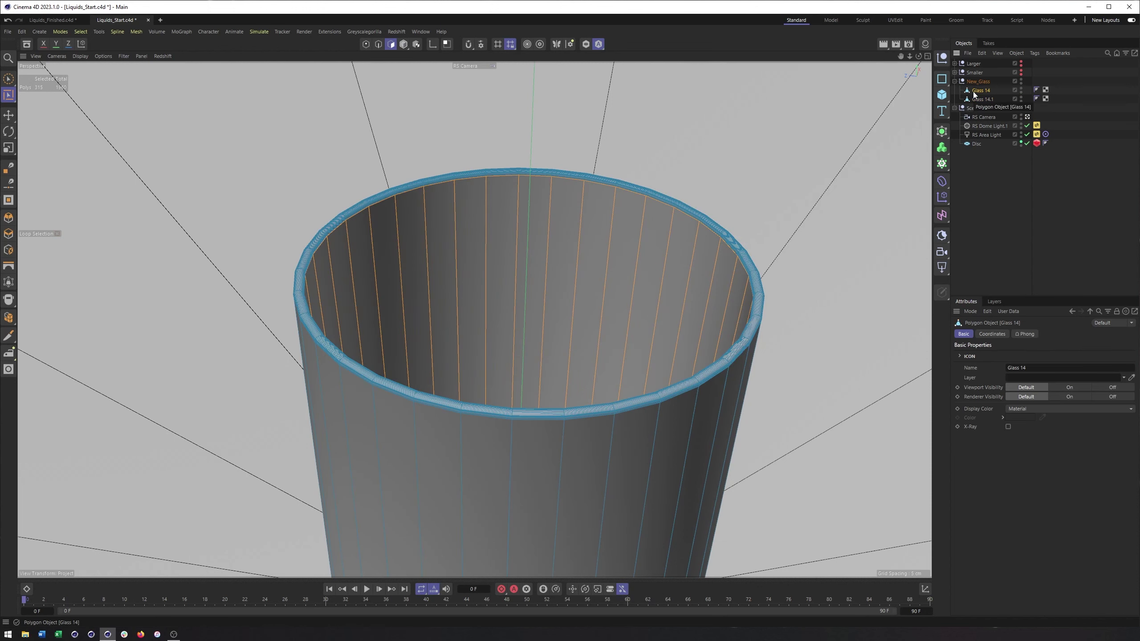
pyautogui.doubleClick(973, 90)
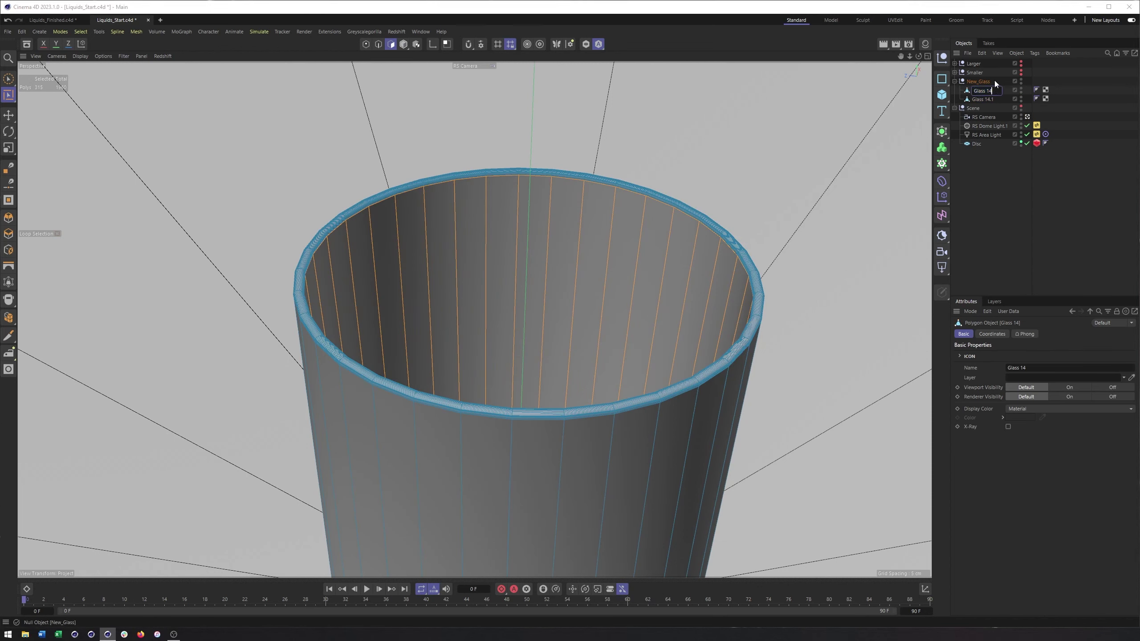
pyautogui.press('Return')
# Rename the split-off Glass 14.1 object to Liquid.
pyautogui.click(979, 99)
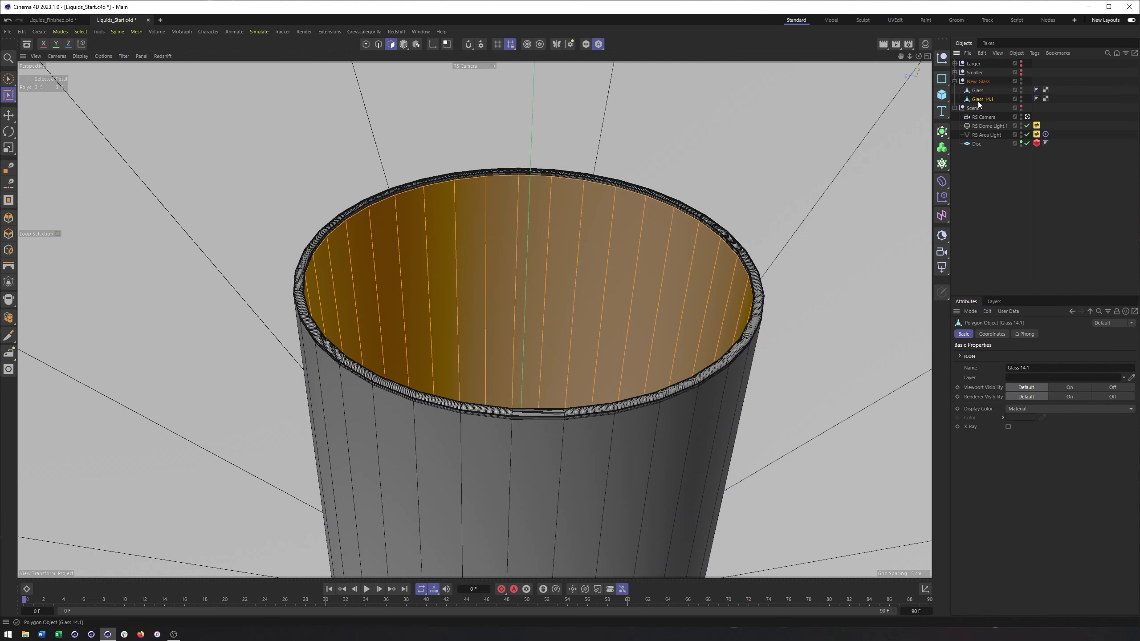
pyautogui.doubleClick(978, 99)
pyautogui.write('Liquid')
pyautogui.press('Return')
# Enable Viewport Solo on the Liquid cylinder and apply Reverse Normals to its polygons.
pyautogui.click(585, 44)
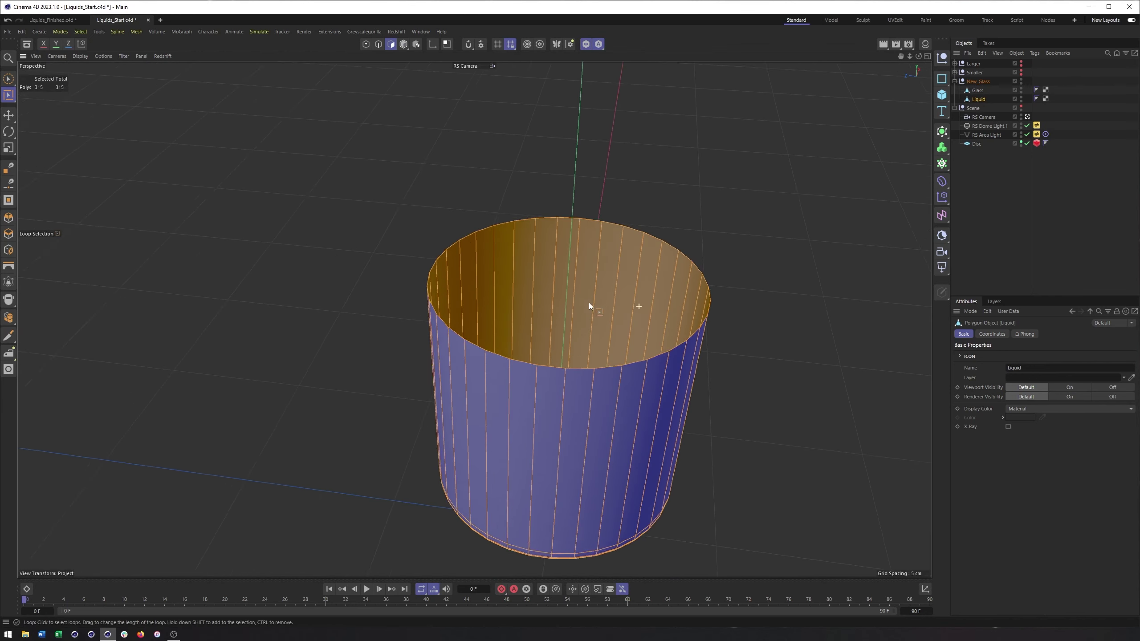
pyautogui.moveTo(589, 303)
pyautogui.keyDown('alt'); pyautogui.mouseDown()
pyautogui.moveTo(520, 315)
pyautogui.moveTo(536, 336)
pyautogui.moveTo(552, 212)
pyautogui.mouseUp(); pyautogui.keyUp('alt')
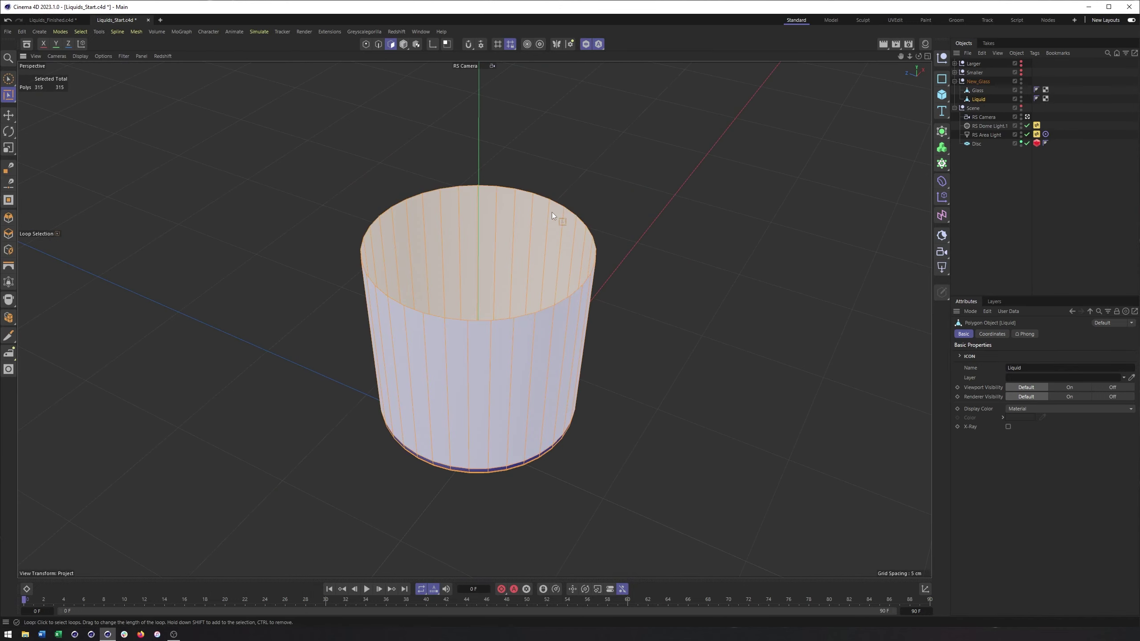
pyautogui.keyDown('alt'); pyautogui.moveTo(510, 274); pyautogui.dragTo(533, 256); pyautogui.keyUp('alt')
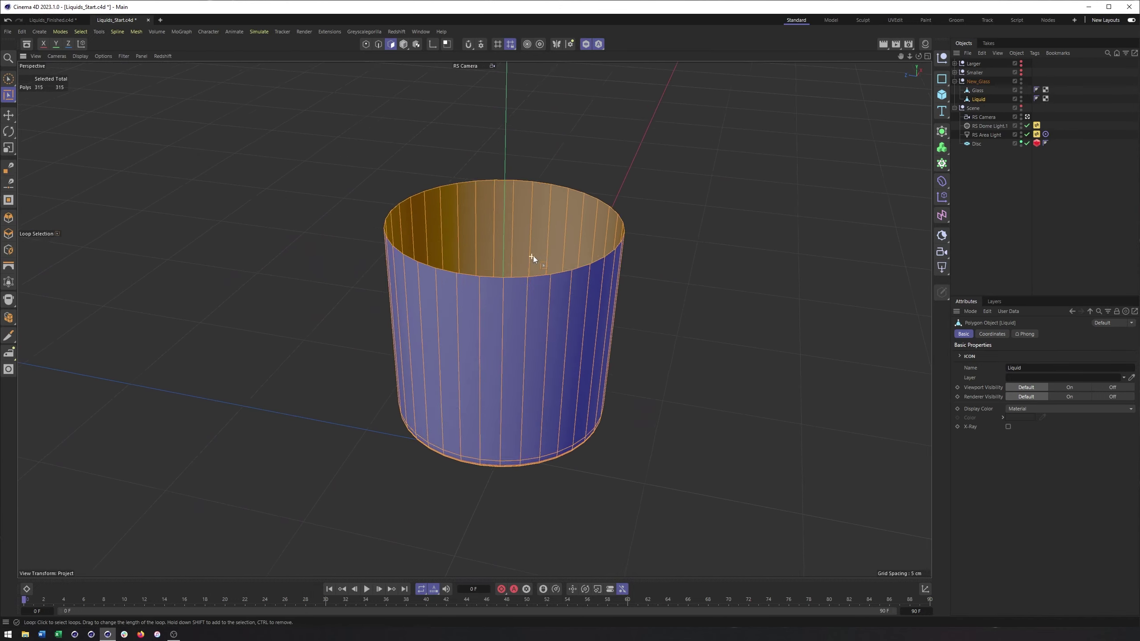
pyautogui.scroll(3, 548, 253)
pyautogui.keyDown('alt'); pyautogui.moveTo(564, 253); pyautogui.dragTo(615, 256, button='middle'); pyautogui.keyUp('alt')
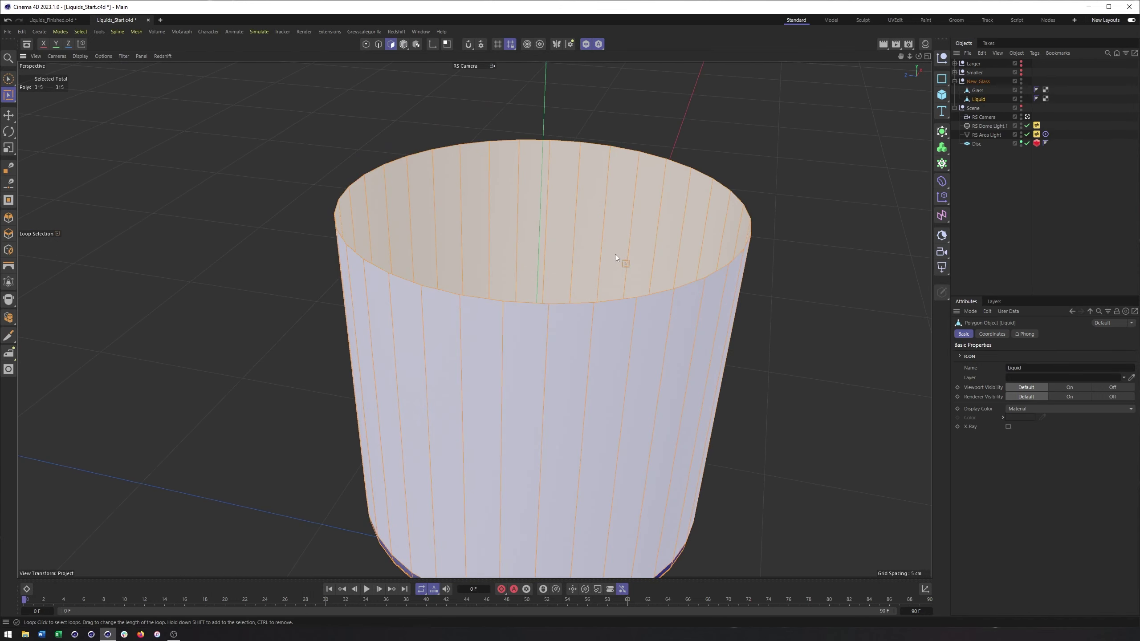
pyautogui.rightClick(755, 142)
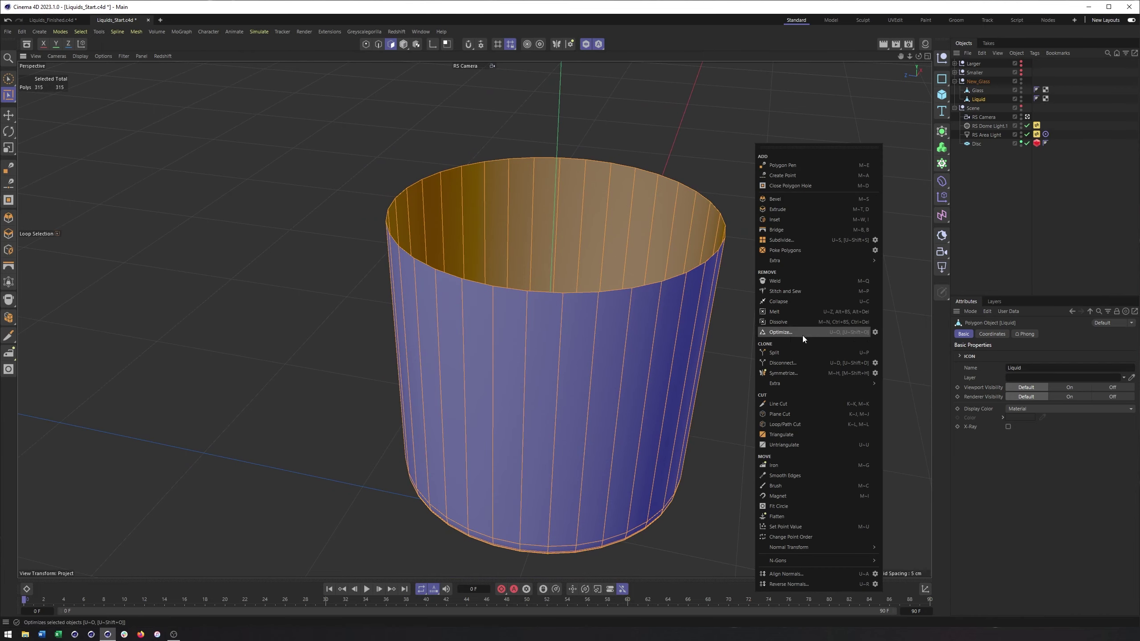
pyautogui.click(780, 583)
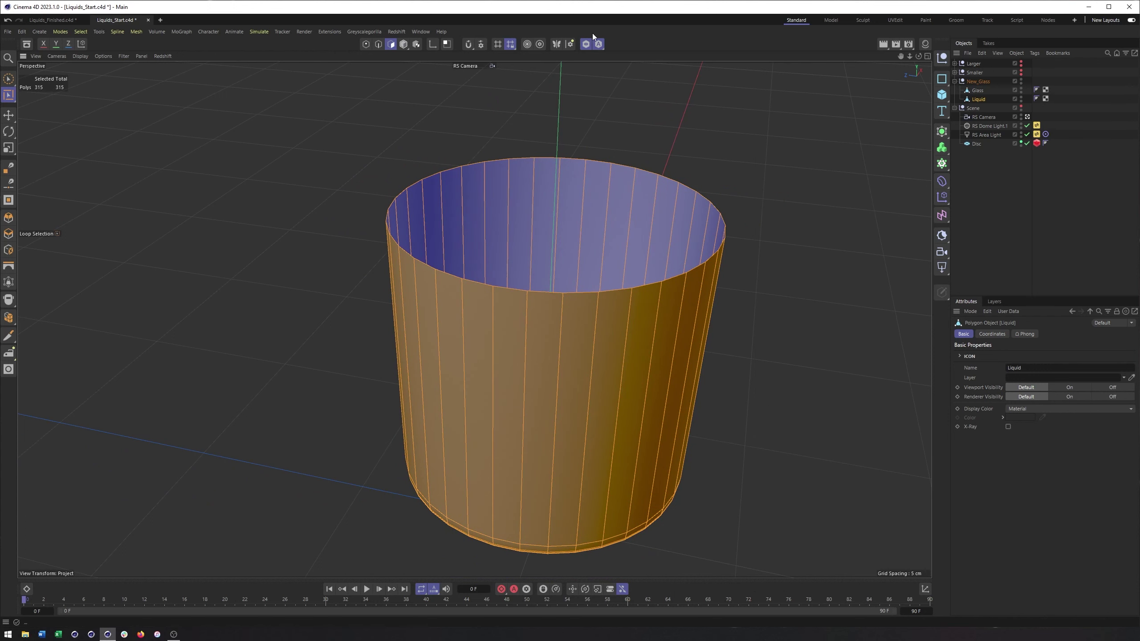
# Turn off Viewport Solo, reselect the interior polygon ring, and look down into the glass.
pyautogui.click(584, 45)
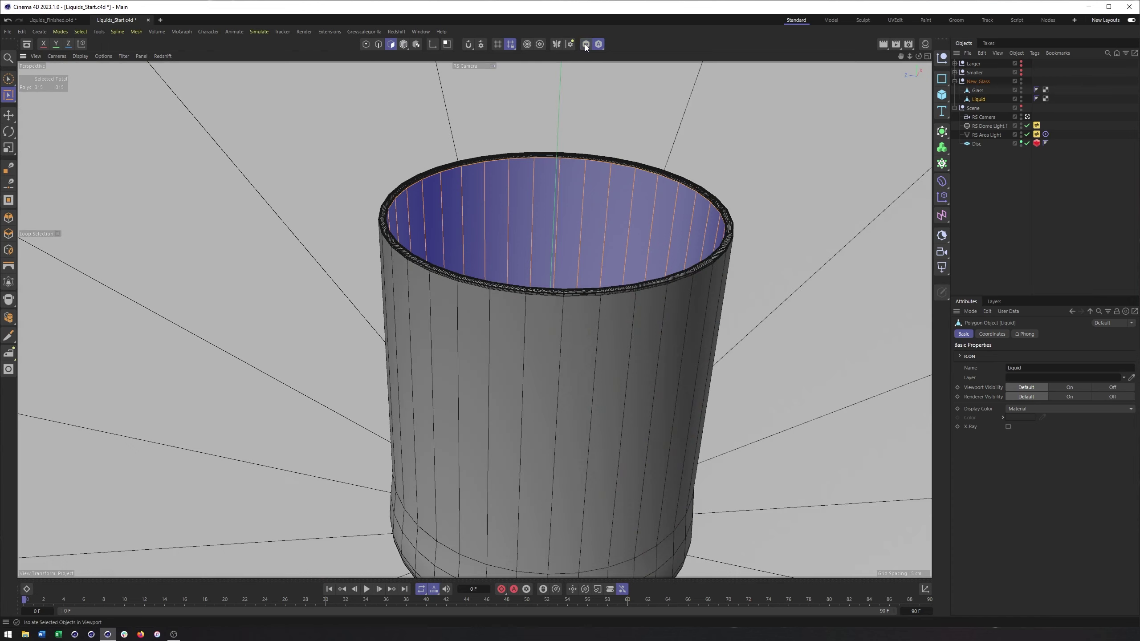
pyautogui.click(600, 176)
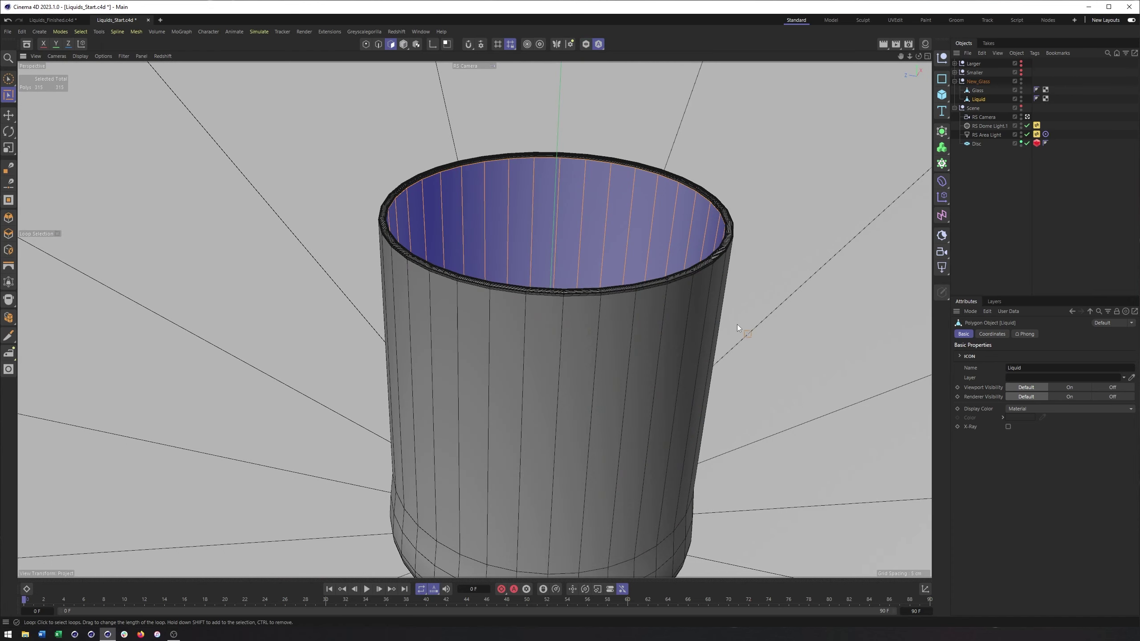
pyautogui.click(724, 328)
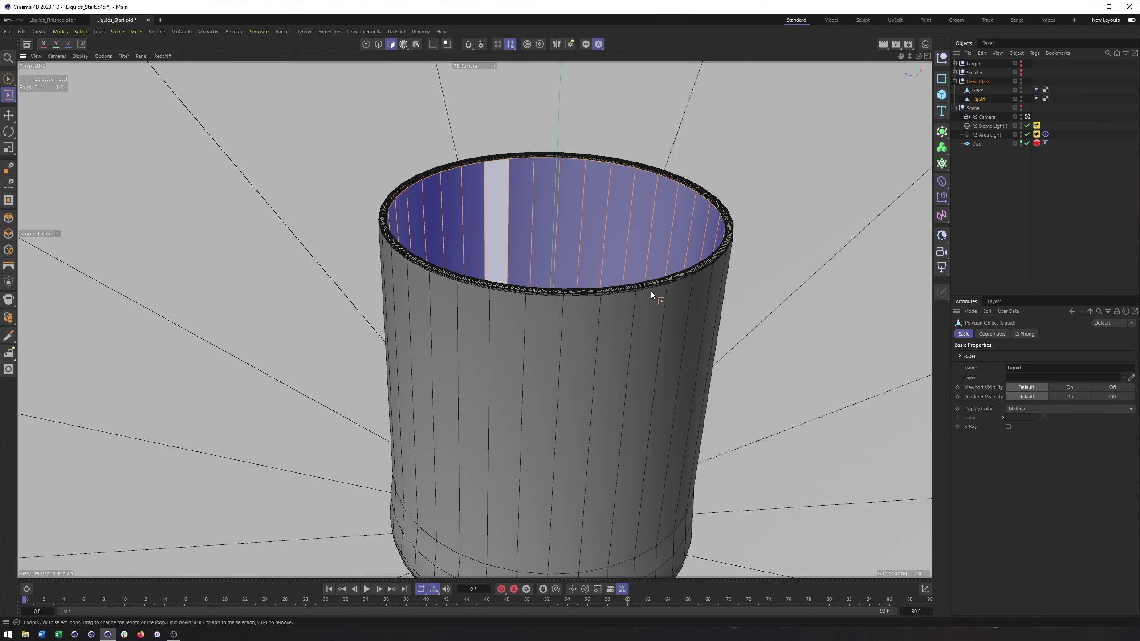
pyautogui.scroll(-5, 672, 297)
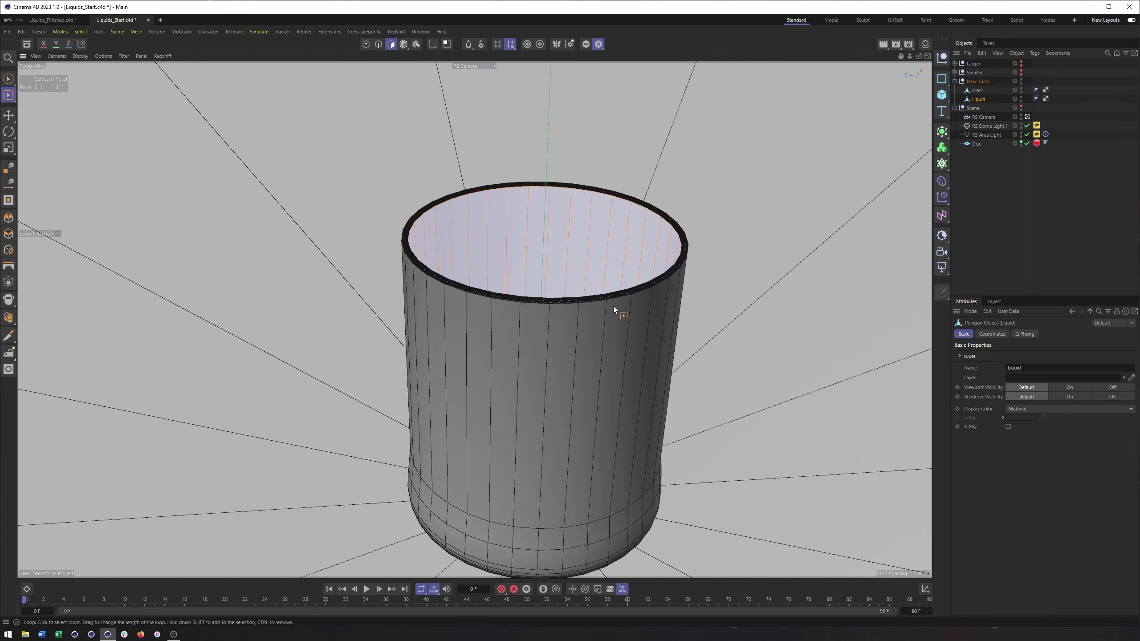
pyautogui.click(612, 307)
pyautogui.keyDown('alt'); pyautogui.moveTo(611, 315); pyautogui.dragTo(436, 315); pyautogui.keyUp('alt')
pyautogui.keyDown('alt'); pyautogui.moveTo(555, 303); pyautogui.dragTo(572, 322); pyautogui.keyUp('alt')
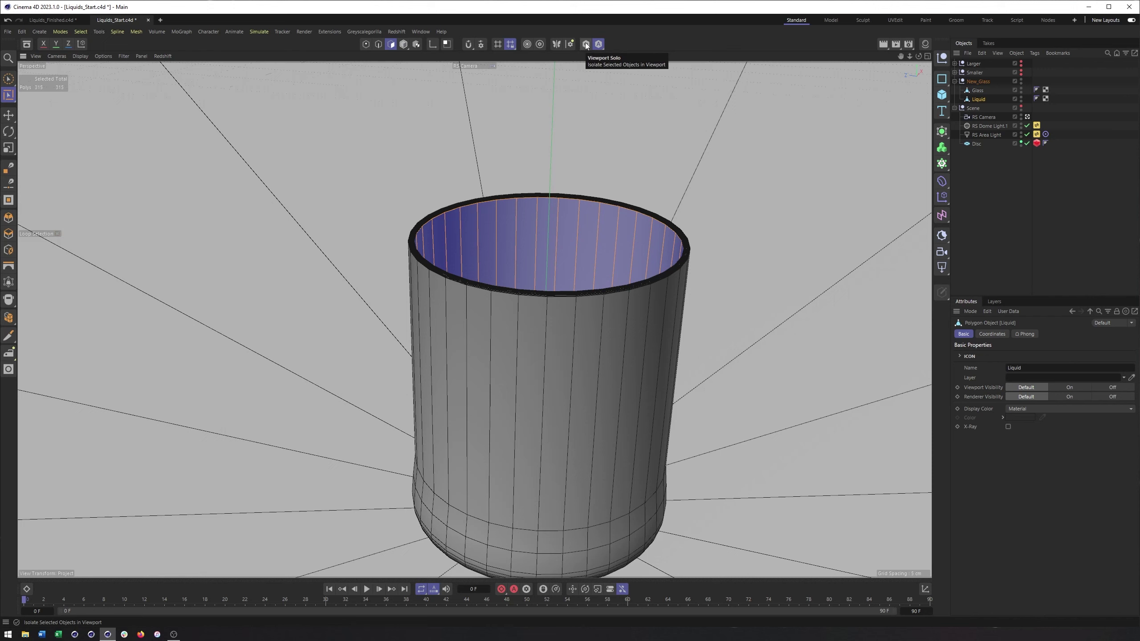
# Hide the Glass object and Loop/Path Cut a horizontal loop on Liquid at 66.786%.
pyautogui.click(1021, 89)
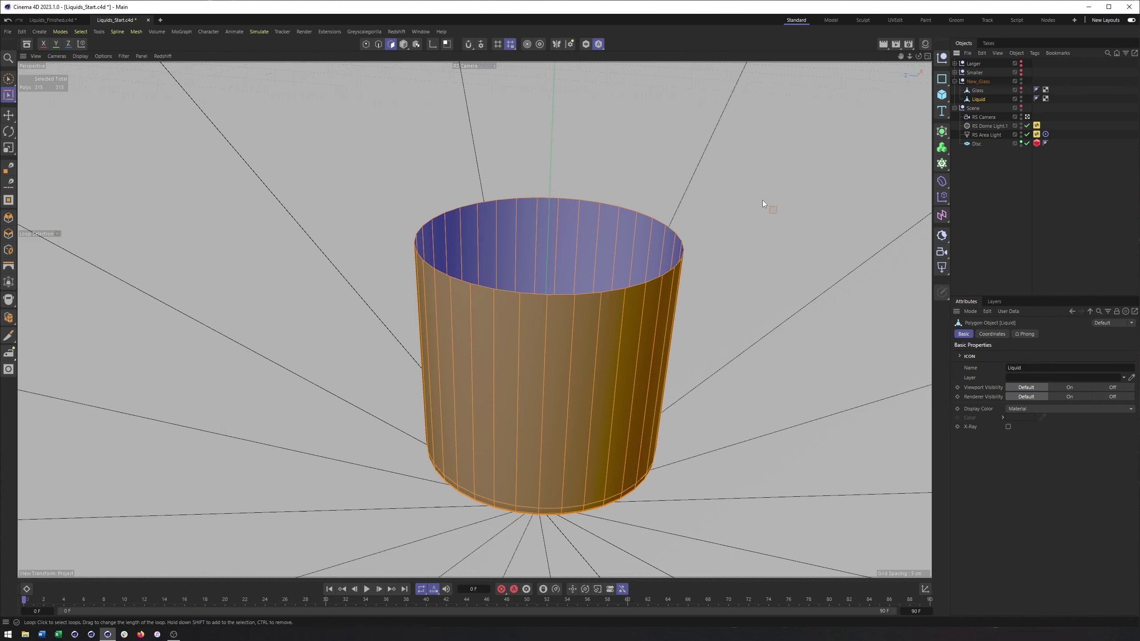
pyautogui.rightClick(763, 202)
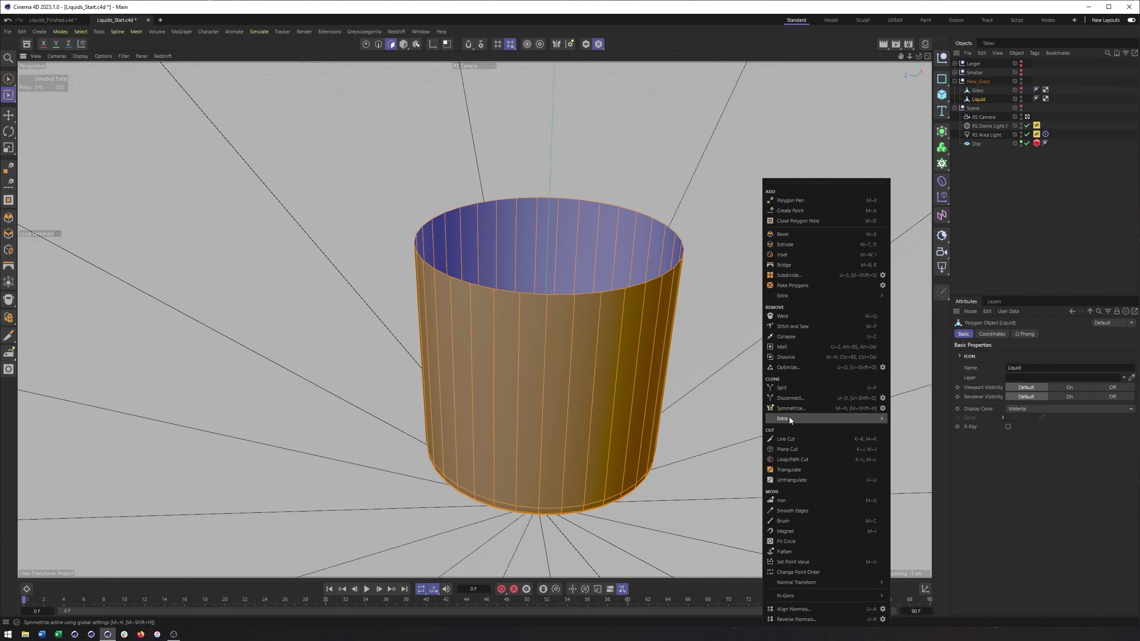
pyautogui.click(790, 460)
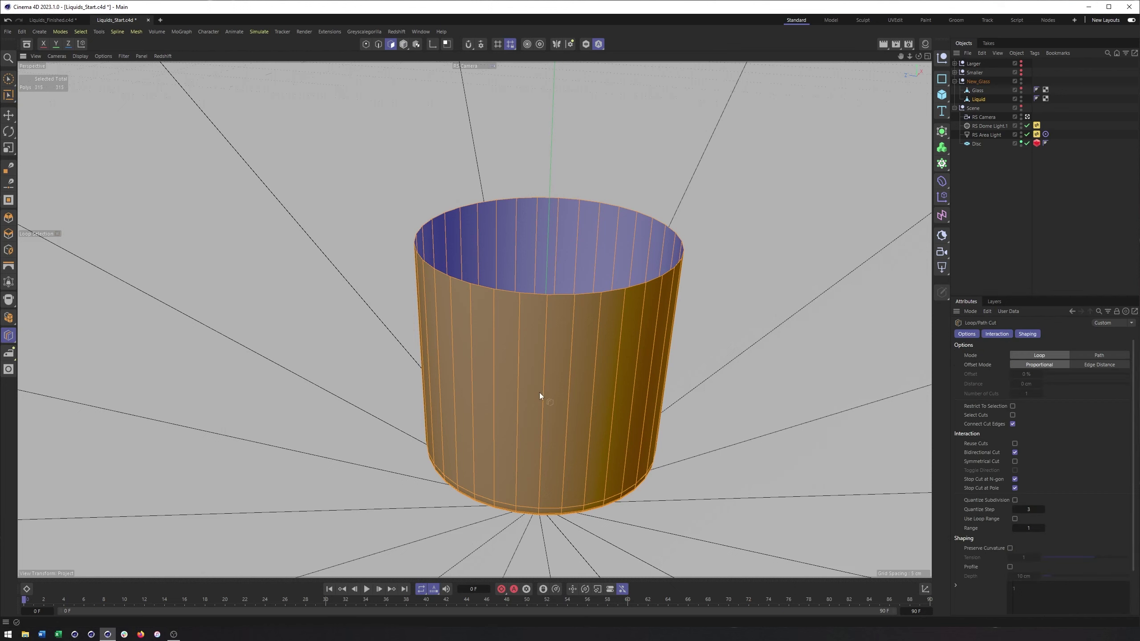
pyautogui.click(571, 372)
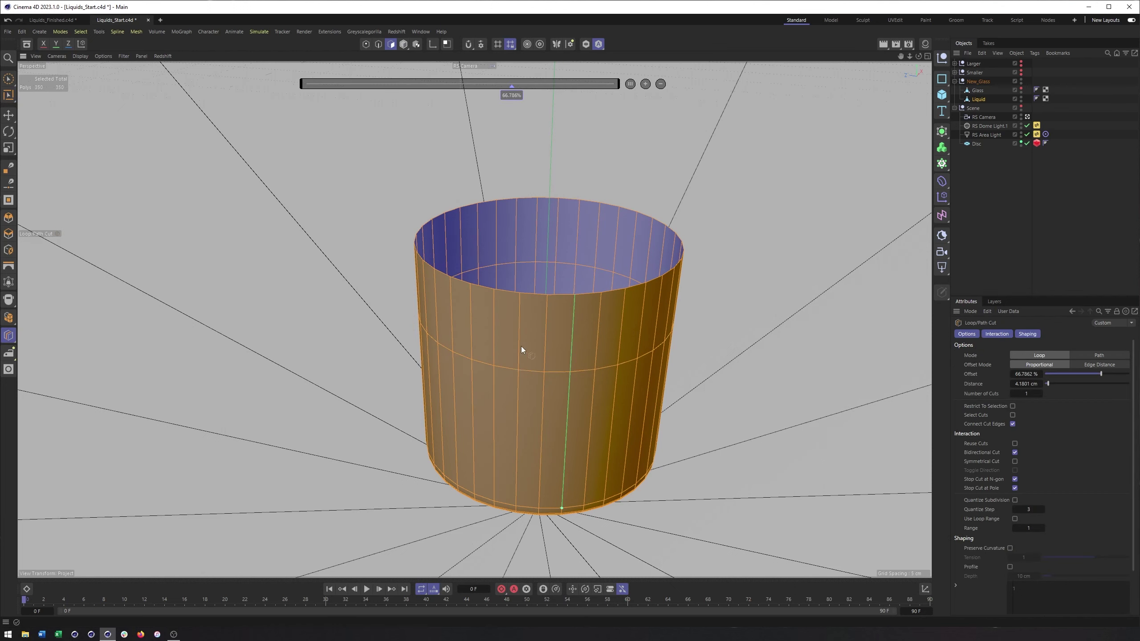
# Loop-select and delete the Liquid's polygon ring above the new cut.
pyautogui.press('v')
pyautogui.moveTo(418, 161)
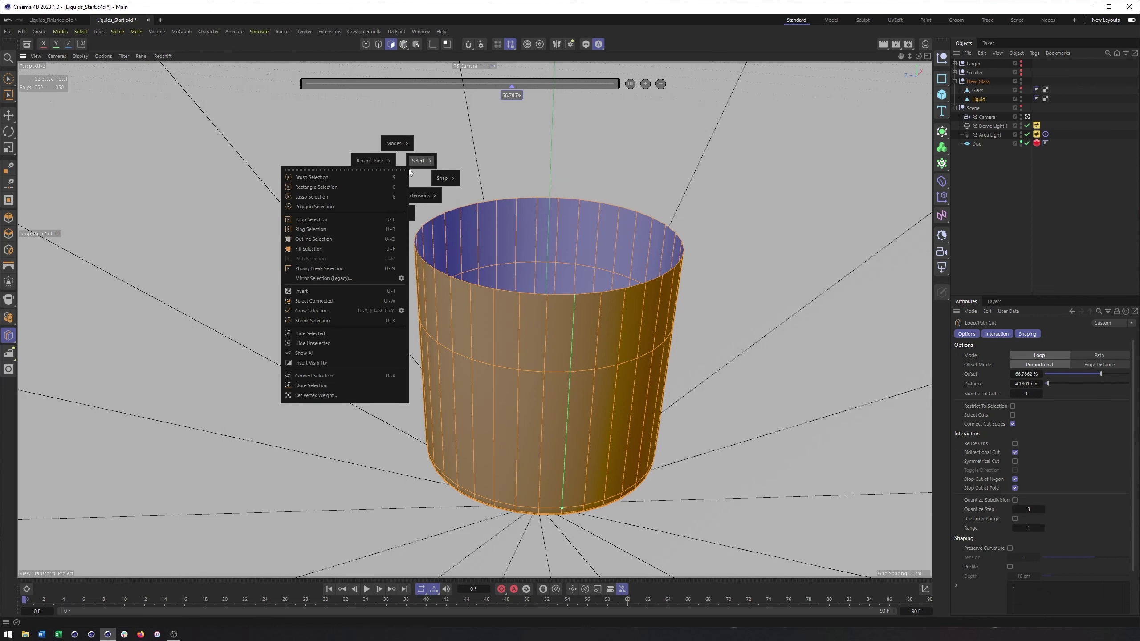
pyautogui.click(363, 218)
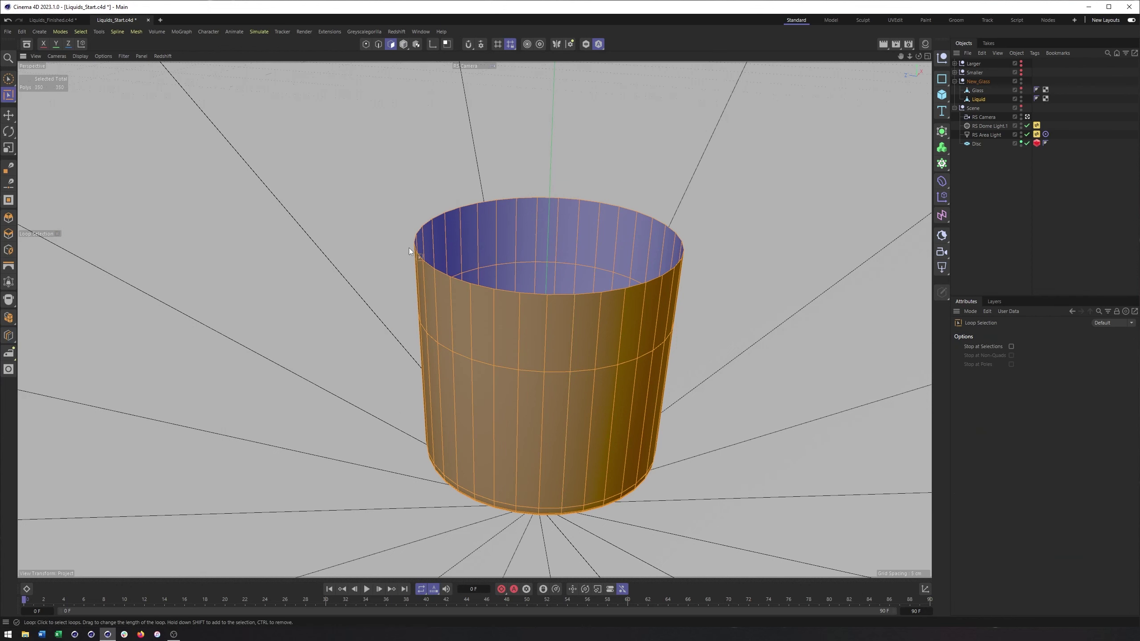
pyautogui.click(522, 326)
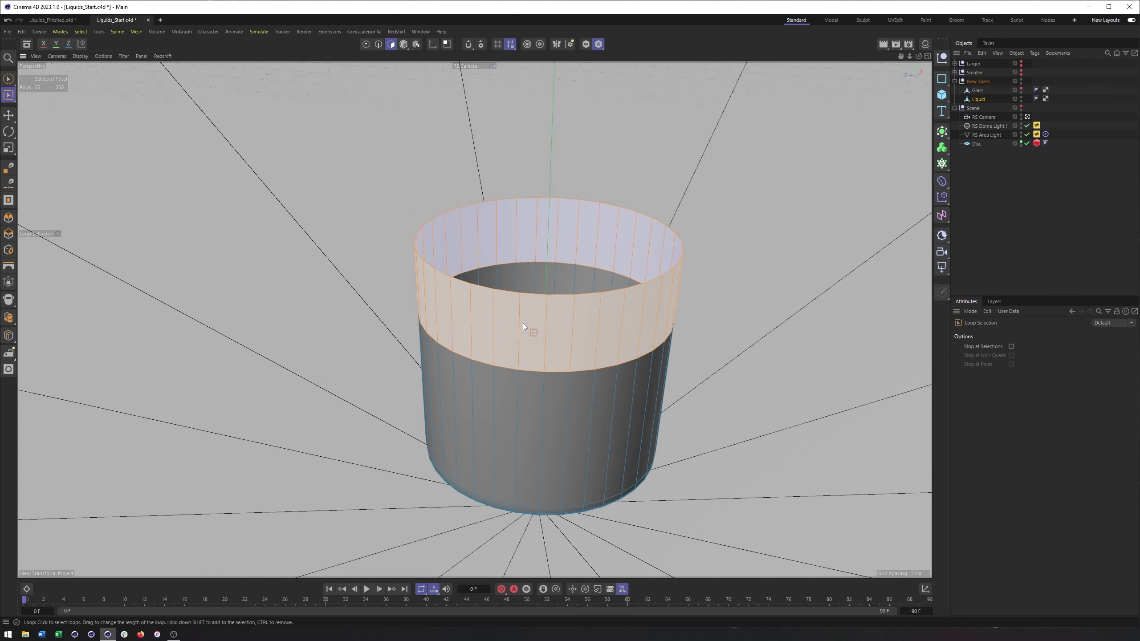
pyautogui.press('Delete')
# Seal the Liquid's open top rim with Close Polygon Hole as a single N-gon cap.
pyautogui.press('m')
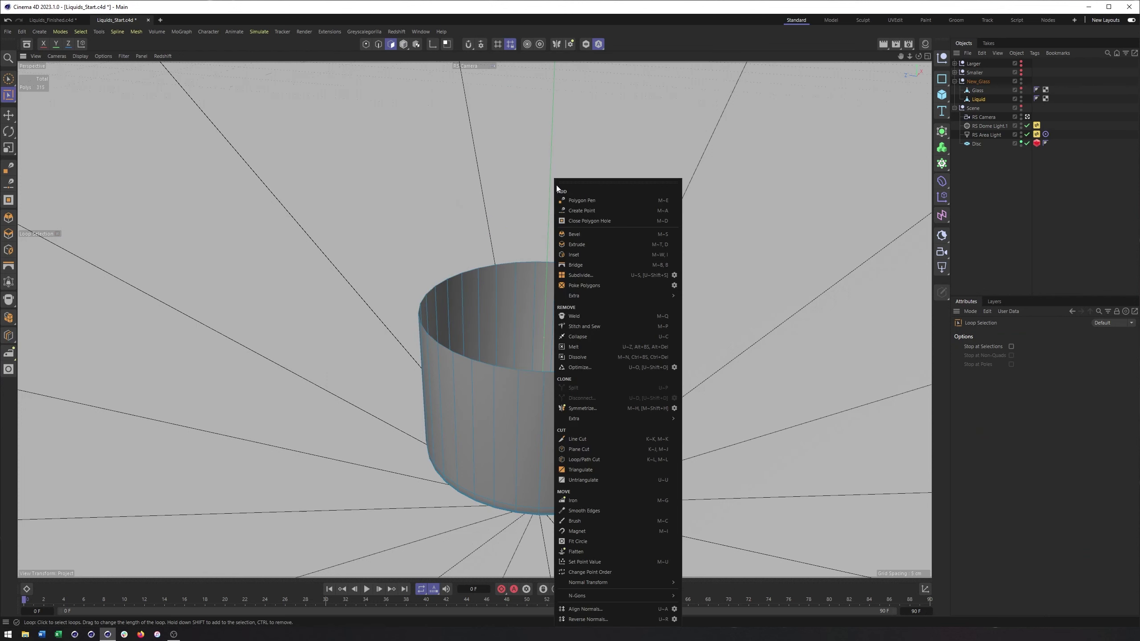
pyautogui.click(575, 220)
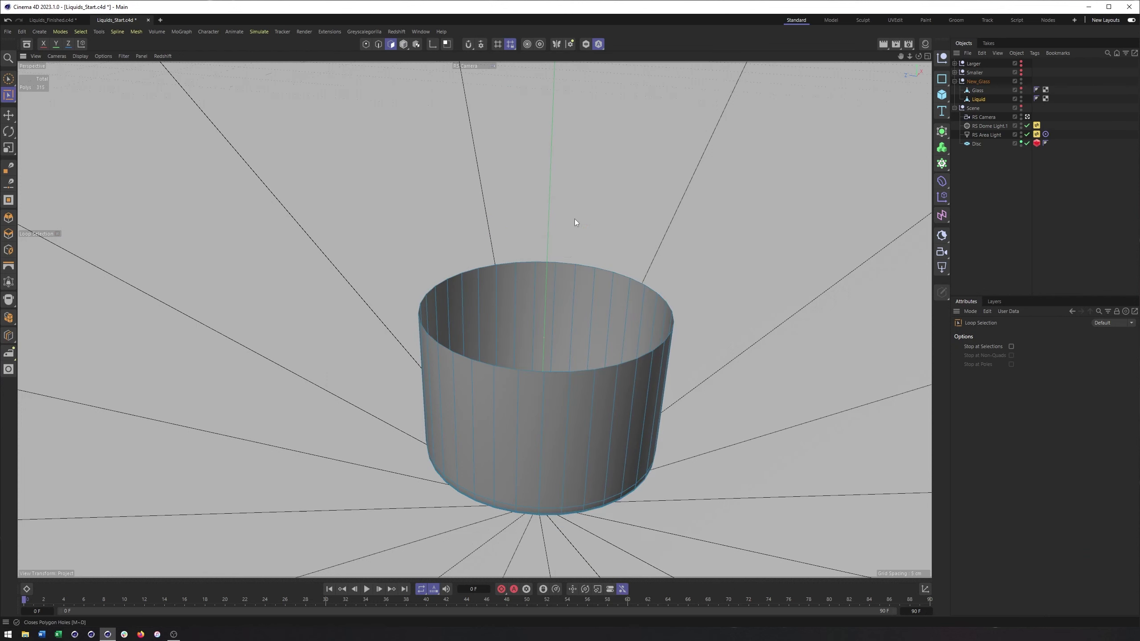
pyautogui.click(557, 266)
pyautogui.keyDown('alt'); pyautogui.moveTo(599, 351); pyautogui.dragTo(674, 351); pyautogui.keyUp('alt')
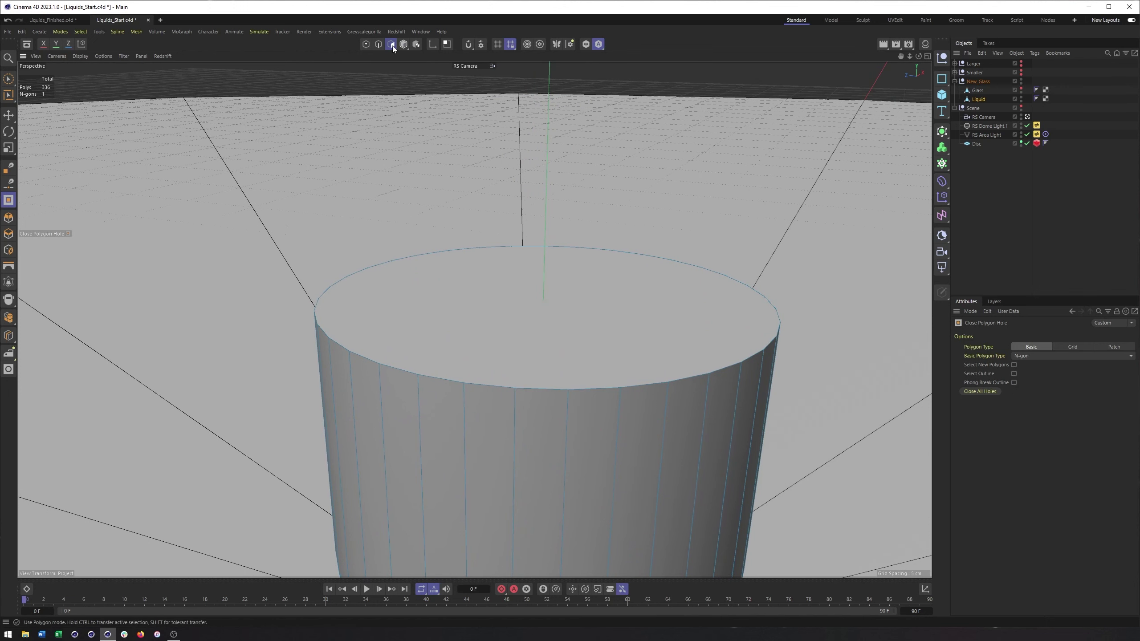
pyautogui.press('u')
pyautogui.press('l')
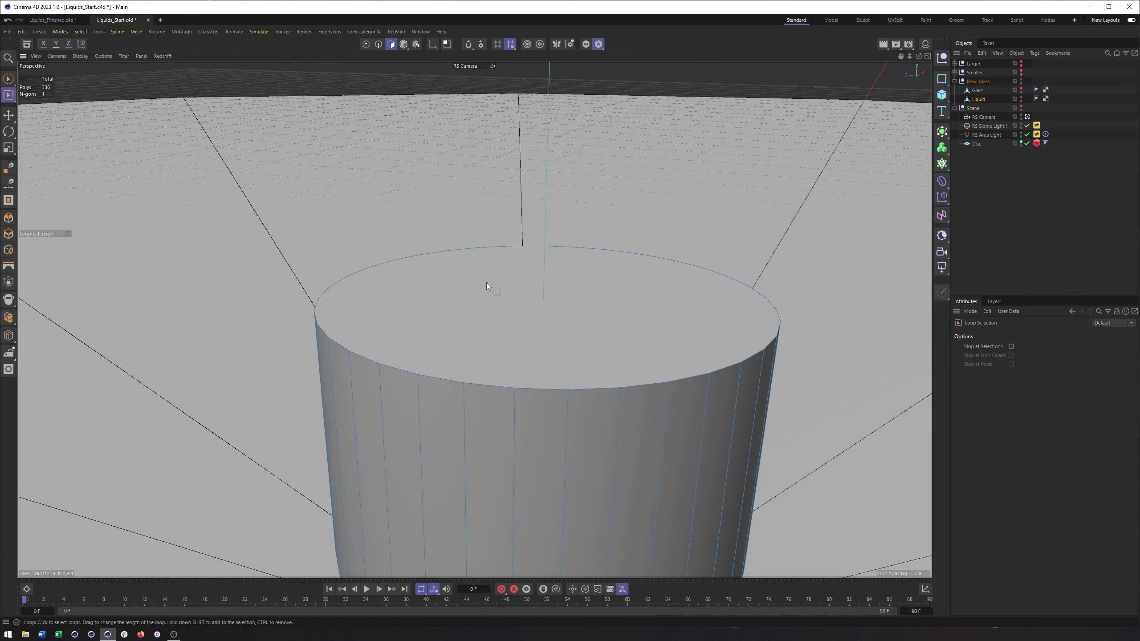
pyautogui.press('m')
pyautogui.press('d')
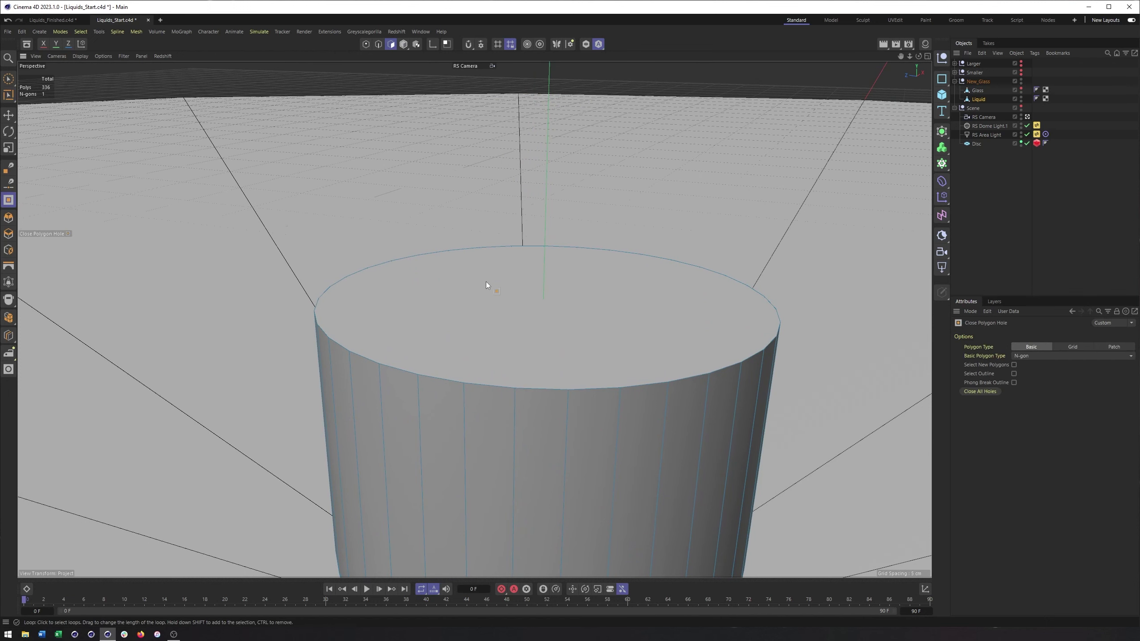
# Select the Liquid's top cap and inset it by 0.14 cm.
pyautogui.click(8, 80)
pyautogui.keyDown('alt'); pyautogui.moveTo(610, 300); pyautogui.dragTo(620, 318); pyautogui.keyUp('alt')
pyautogui.click(585, 305)
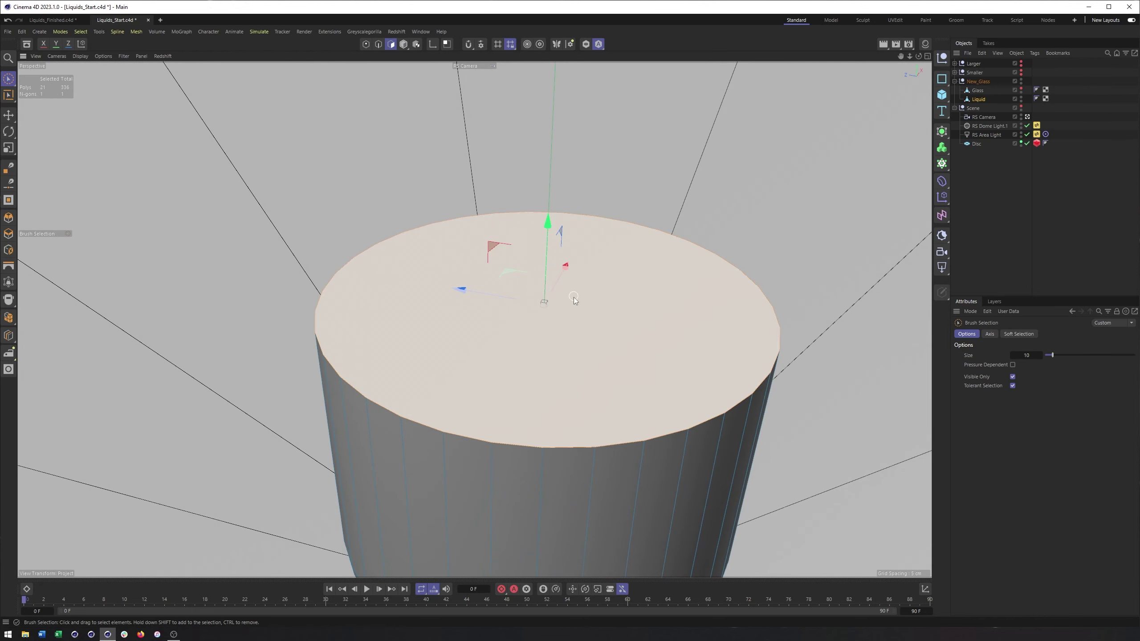
pyautogui.rightClick(698, 175)
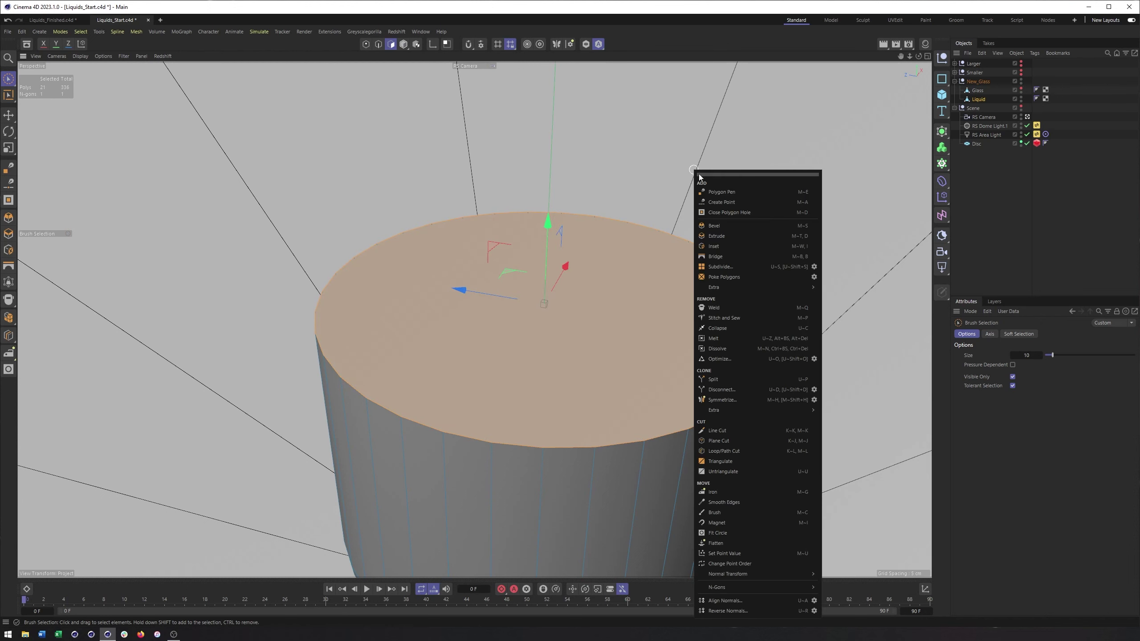
pyautogui.click(746, 246)
pyautogui.moveTo(741, 217); pyautogui.dragTo(758, 220)
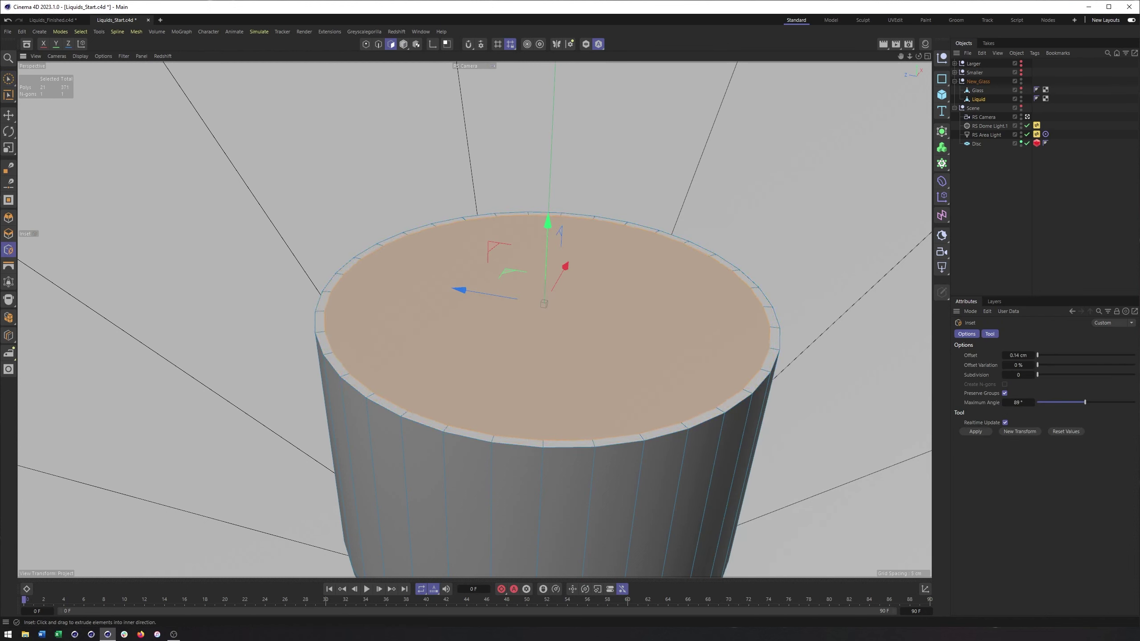
# Nudge the inset cap vertically with Move and inspect the thin rim.
pyautogui.press('e')
pyautogui.moveTo(549, 228); pyautogui.dragTo(549, 232)
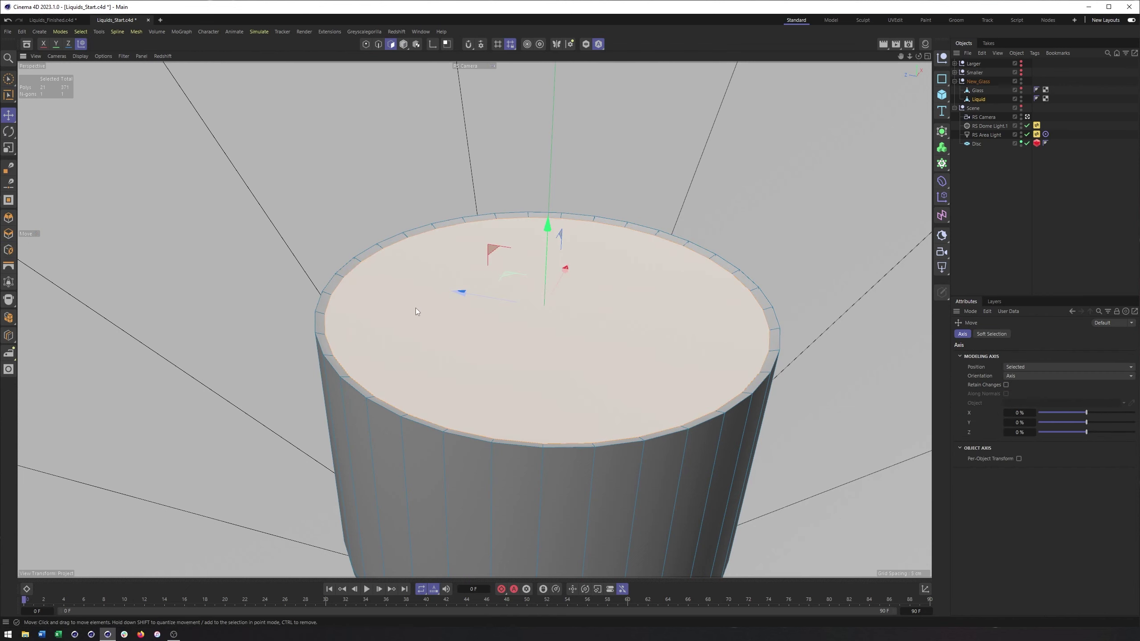
pyautogui.keyDown('alt'); pyautogui.moveTo(414, 308); pyautogui.dragTo(369, 310); pyautogui.keyUp('alt')
pyautogui.scroll(5, 407, 301)
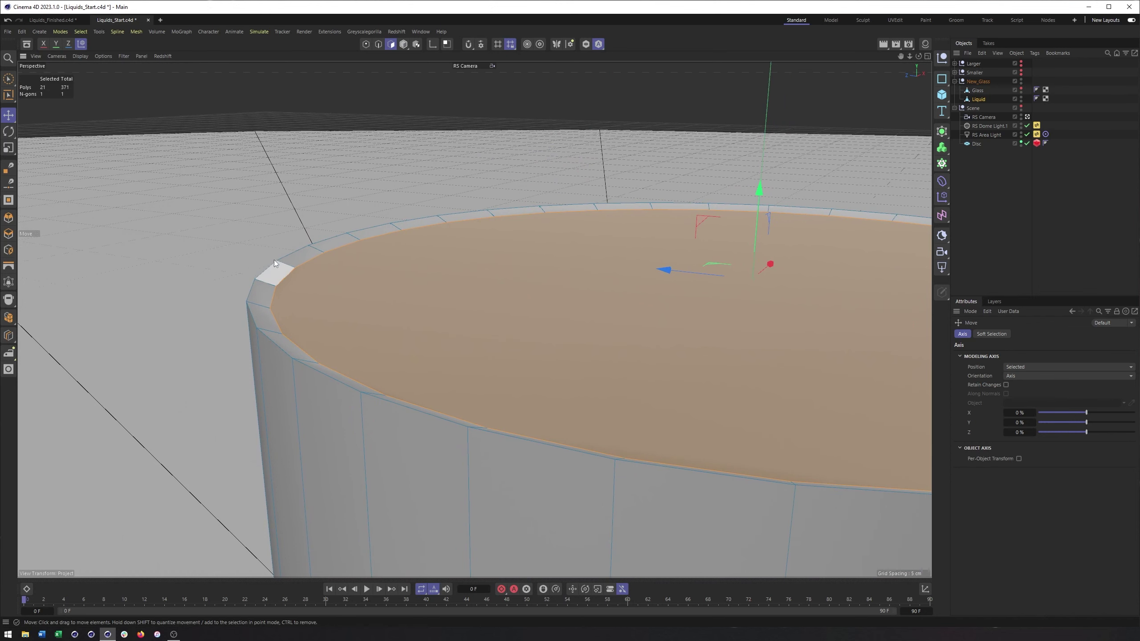
pyautogui.keyDown('alt'); pyautogui.moveTo(325, 291); pyautogui.dragTo(362, 297, button='middle'); pyautogui.keyUp('alt')
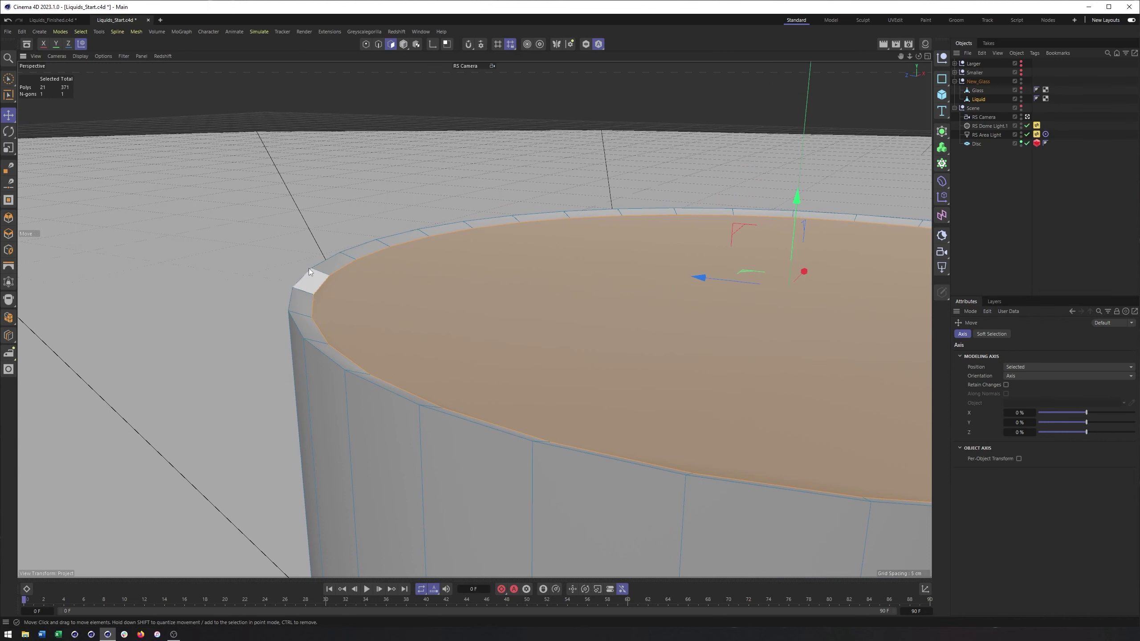
# Switch to Edges mode to work on the glass rim.
pyautogui.press('v')
pyautogui.moveTo(374, 246)
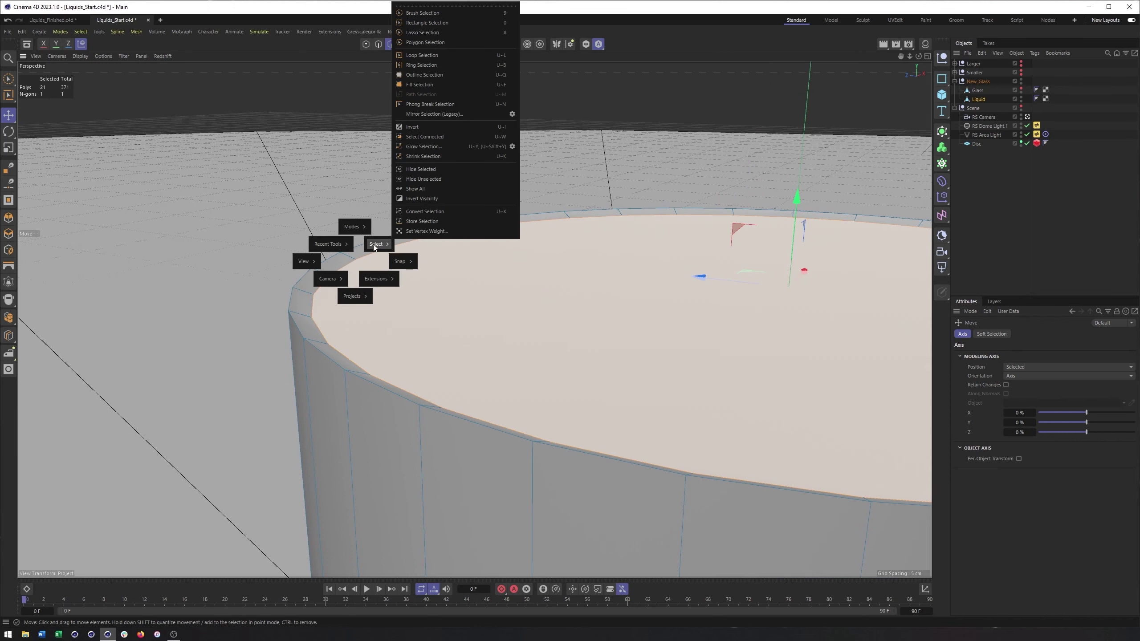
pyautogui.moveTo(330, 244)
pyautogui.click(378, 46)
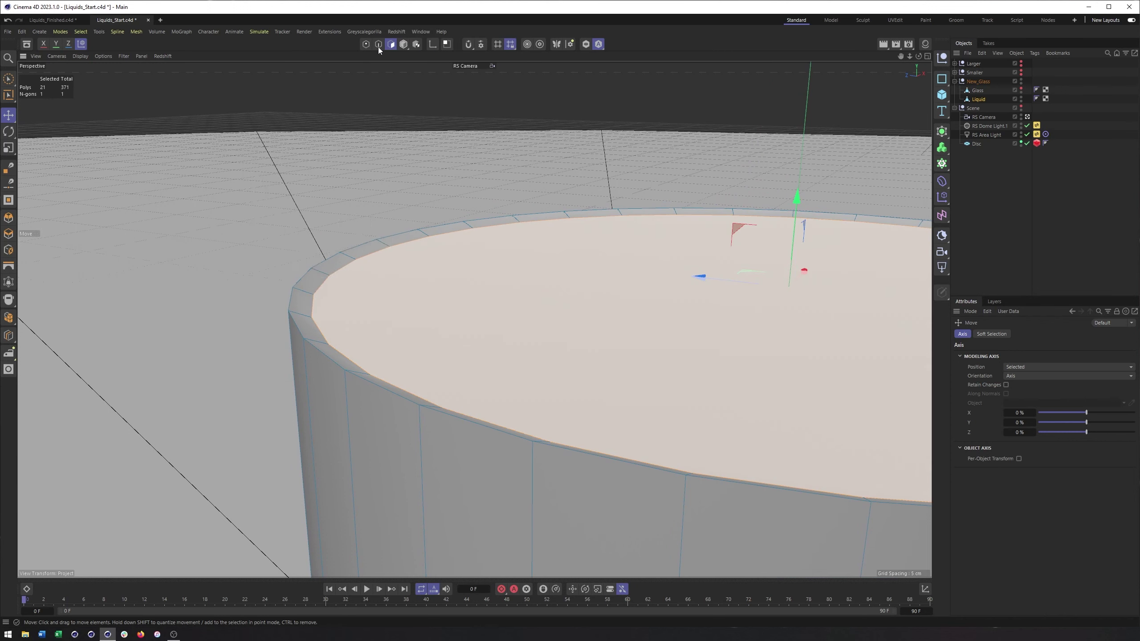
pyautogui.click(377, 47)
pyautogui.rightClick(363, 162)
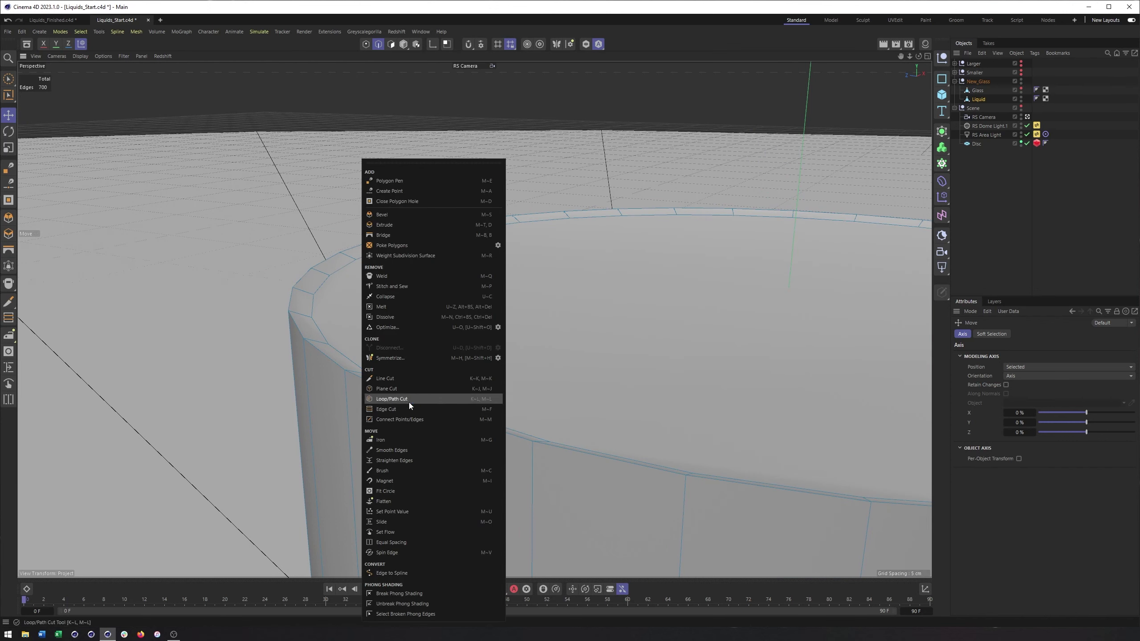
pyautogui.click(391, 399)
pyautogui.press('space')
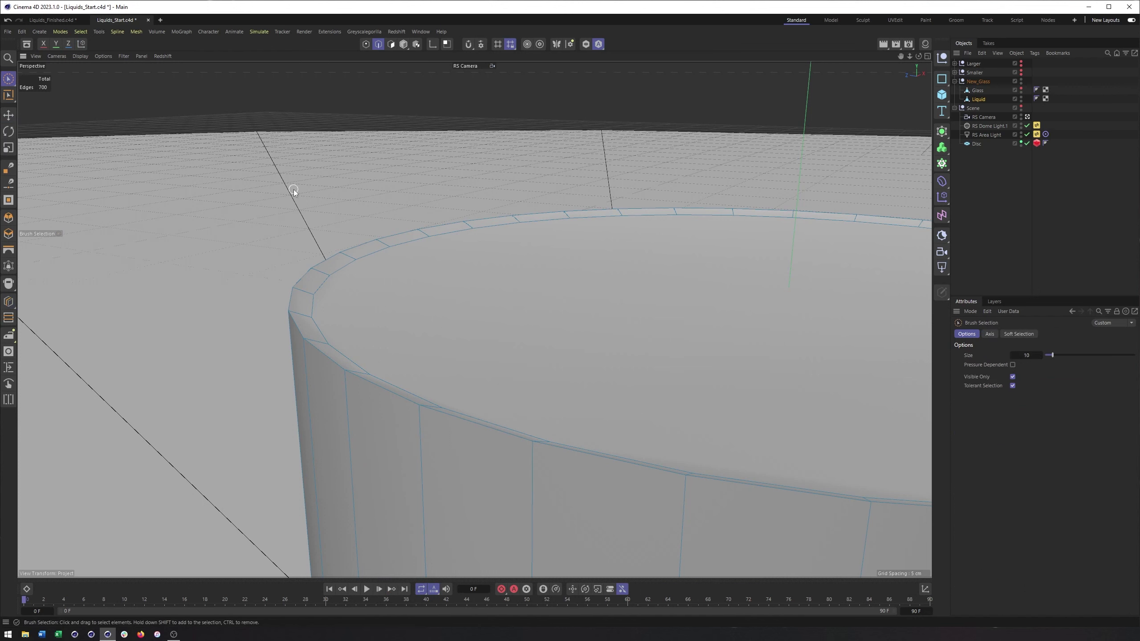
pyautogui.rightClick(340, 167)
pyautogui.click(287, 162)
# Loop-select the rim edges and bevel them with a 0.04 cm offset and 3 subdivisions.
pyautogui.press('v')
pyautogui.click(236, 203)
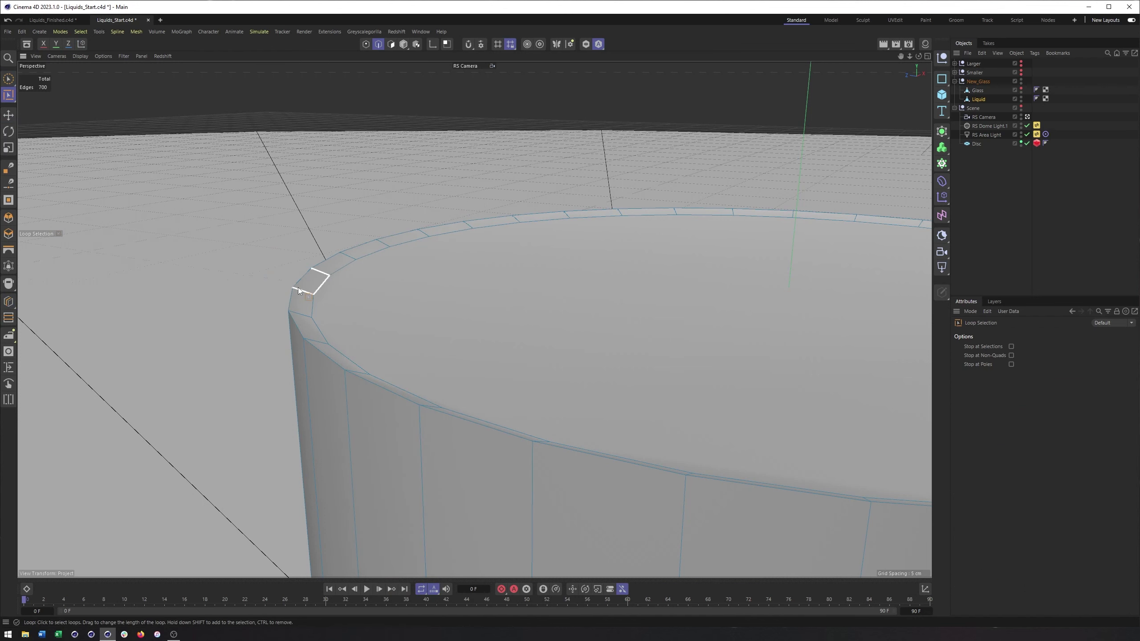
pyautogui.click(299, 282)
pyautogui.rightClick(300, 281)
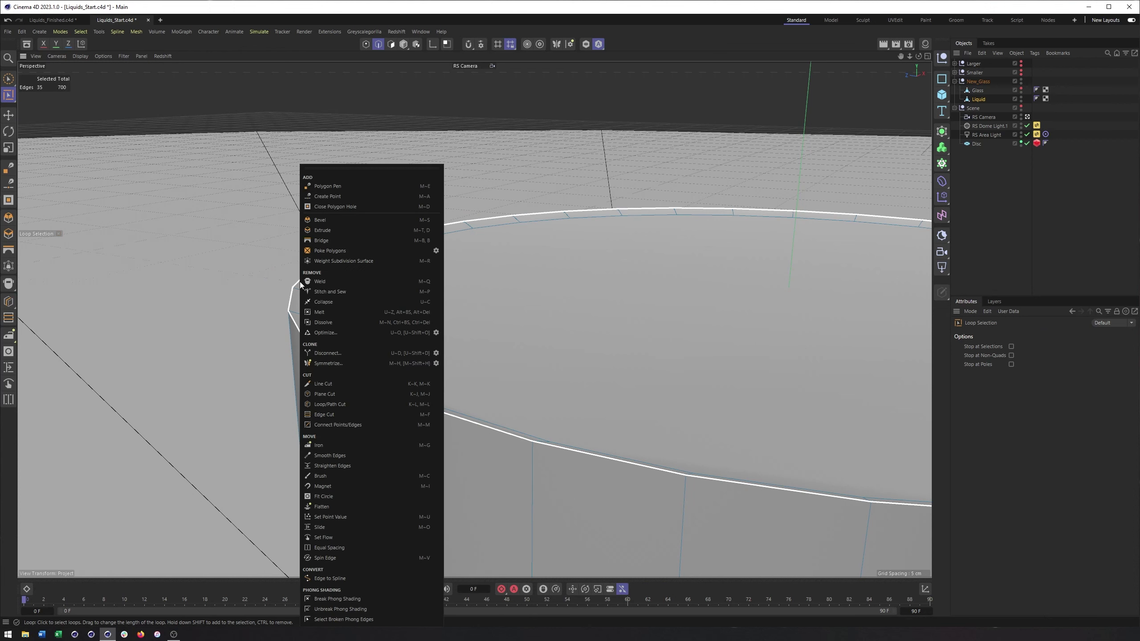
pyautogui.click(325, 222)
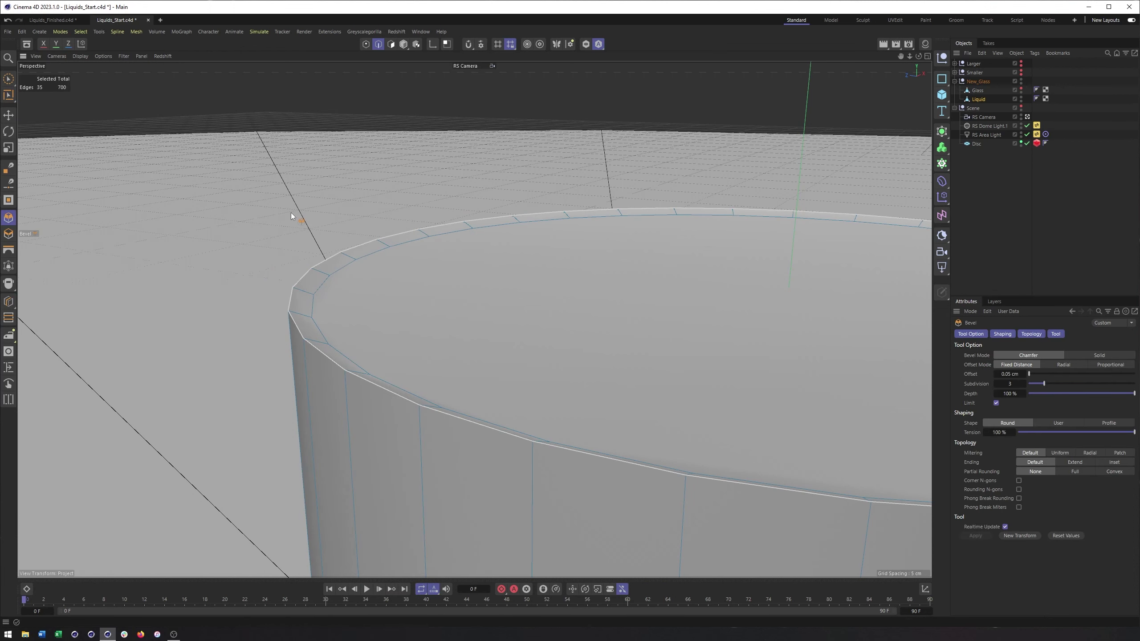
pyautogui.moveTo(291, 211); pyautogui.dragTo(304, 212)
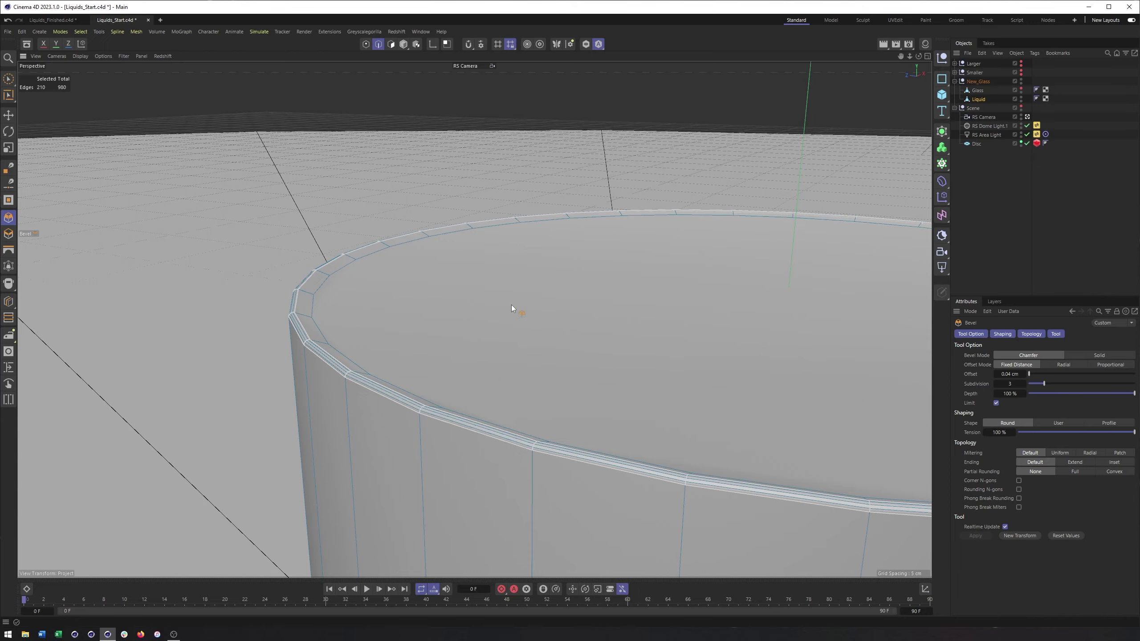
pyautogui.scroll(-8, 511, 305)
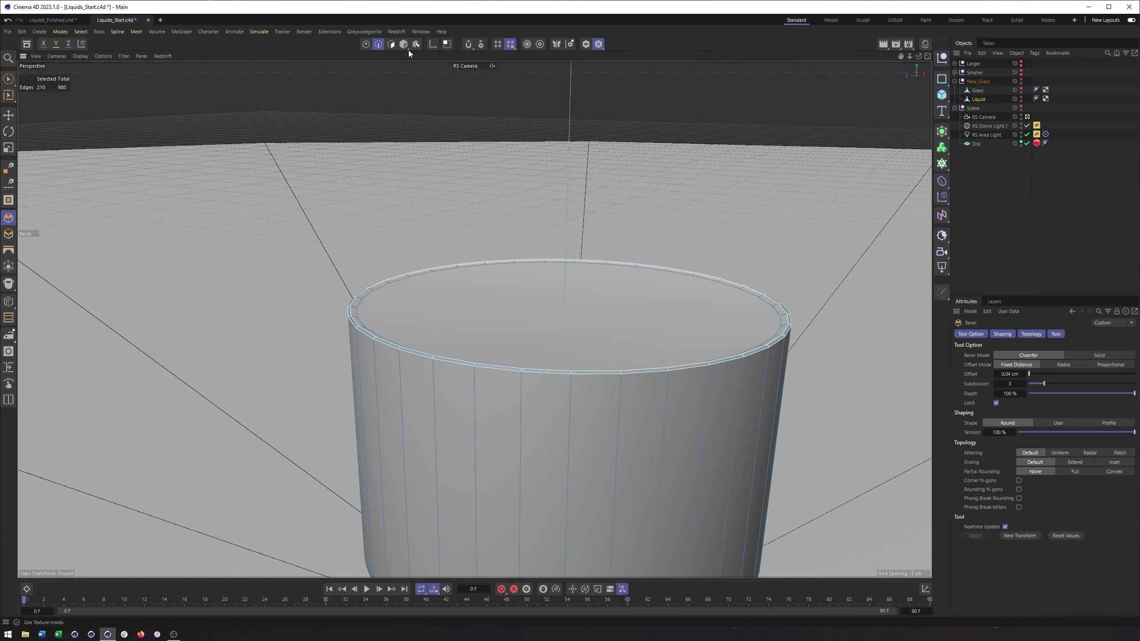
# Return to Model mode and orbit around the glass.
pyautogui.click(403, 44)
pyautogui.keyDown('alt'); pyautogui.moveTo(449, 148); pyautogui.dragTo(628, 296); pyautogui.keyUp('alt')
pyautogui.click(100, 57)
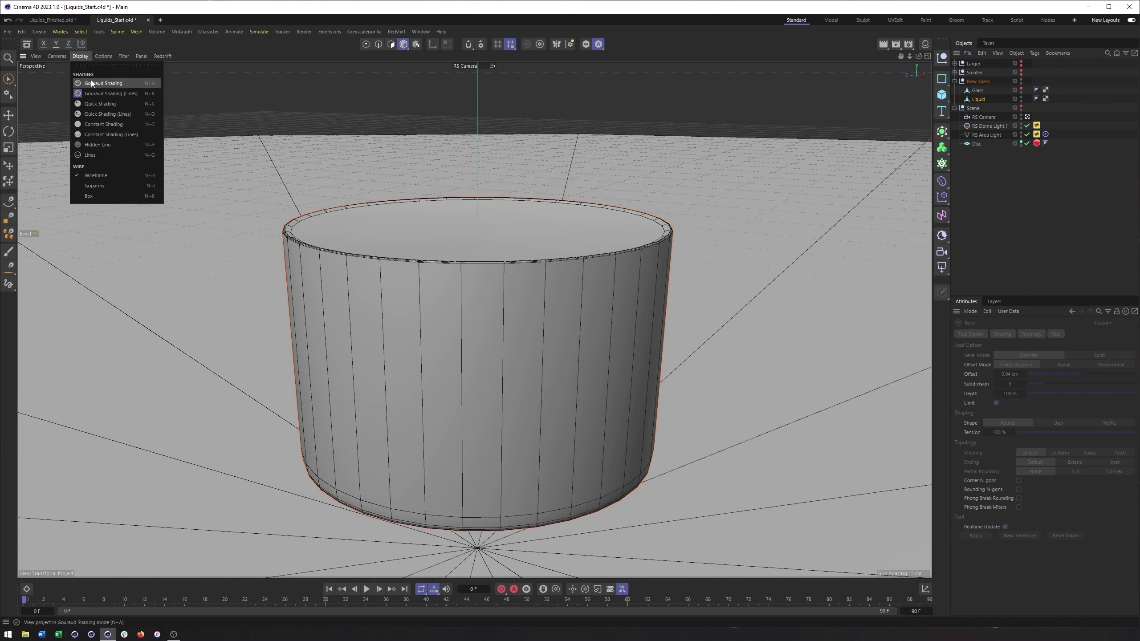
# Set the viewport to Gouraud shading and show the glass as a hollow cup.
pyautogui.click(110, 84)
pyautogui.keyDown('alt'); pyautogui.moveTo(443, 257); pyautogui.dragTo(324, 232); pyautogui.keyUp('alt')
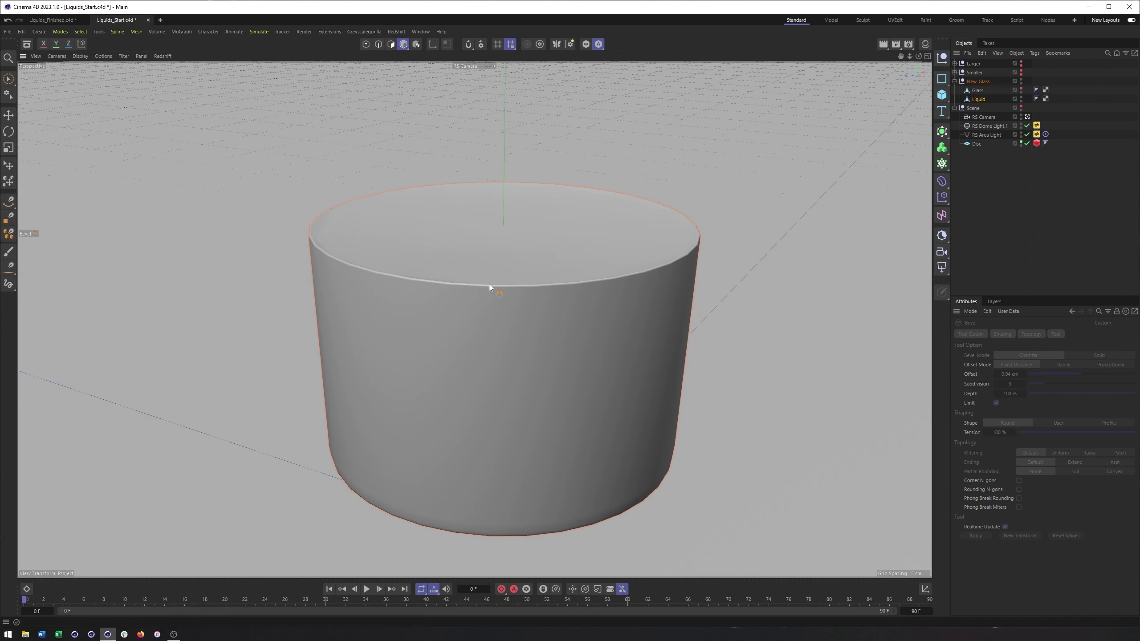
pyautogui.keyDown('alt'); pyautogui.moveTo(646, 288); pyautogui.dragTo(574, 299); pyautogui.keyUp('alt')
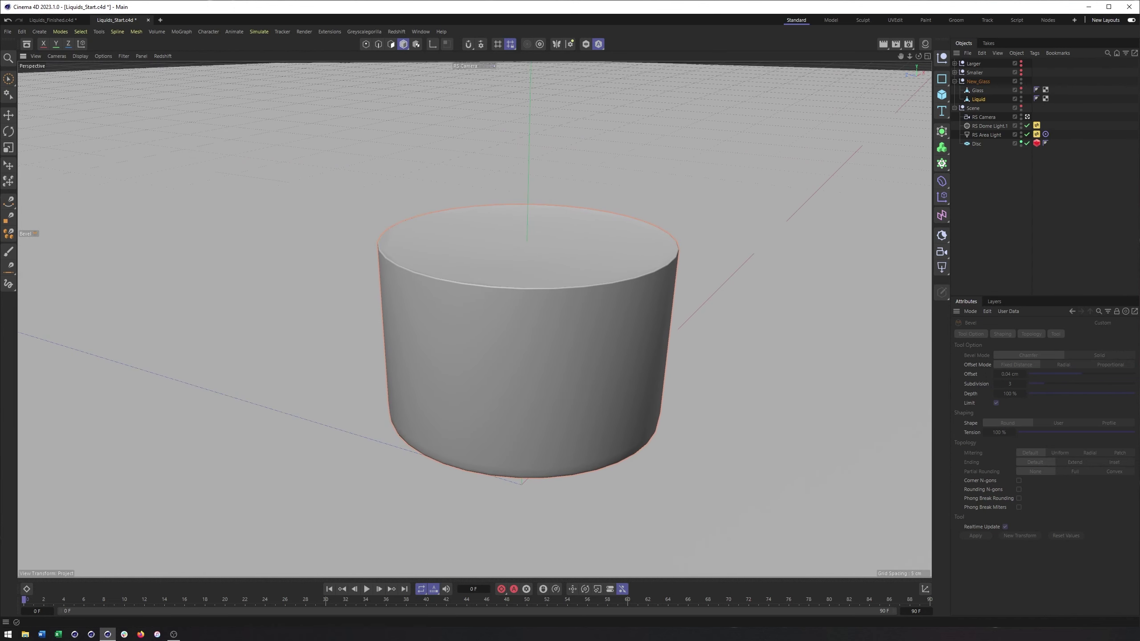
pyautogui.click(1022, 91)
pyautogui.keyDown('alt'); pyautogui.moveTo(760, 262); pyautogui.dragTo(566, 219); pyautogui.keyUp('alt')
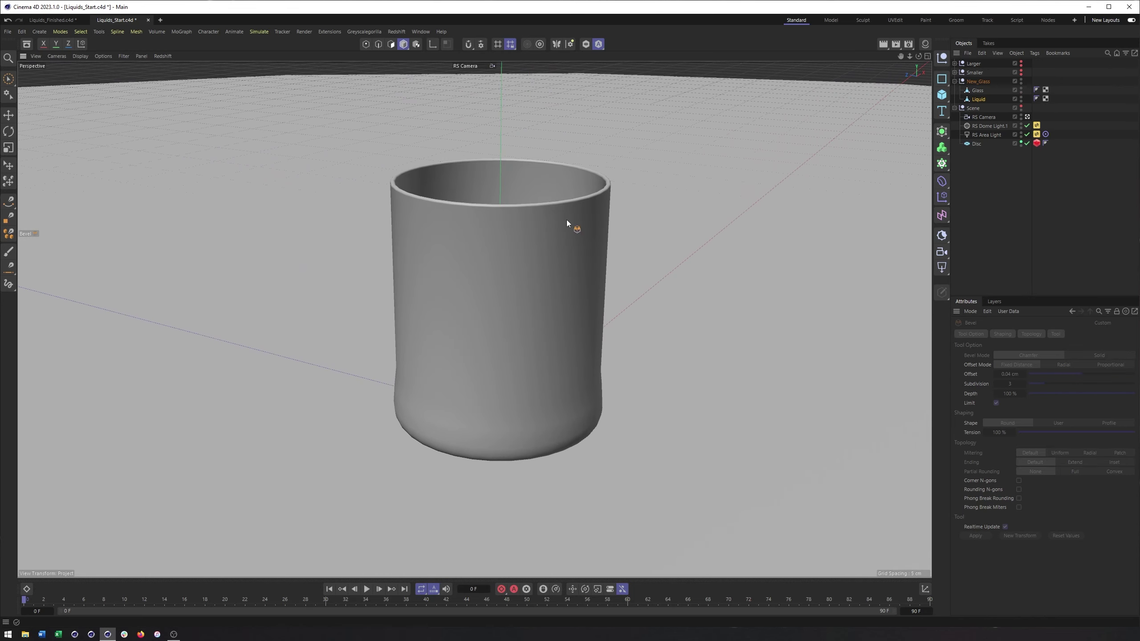
# Start the Redshift IPR preview and deselect the glass and liquid objects.
pyautogui.click(166, 55)
pyautogui.click(173, 72)
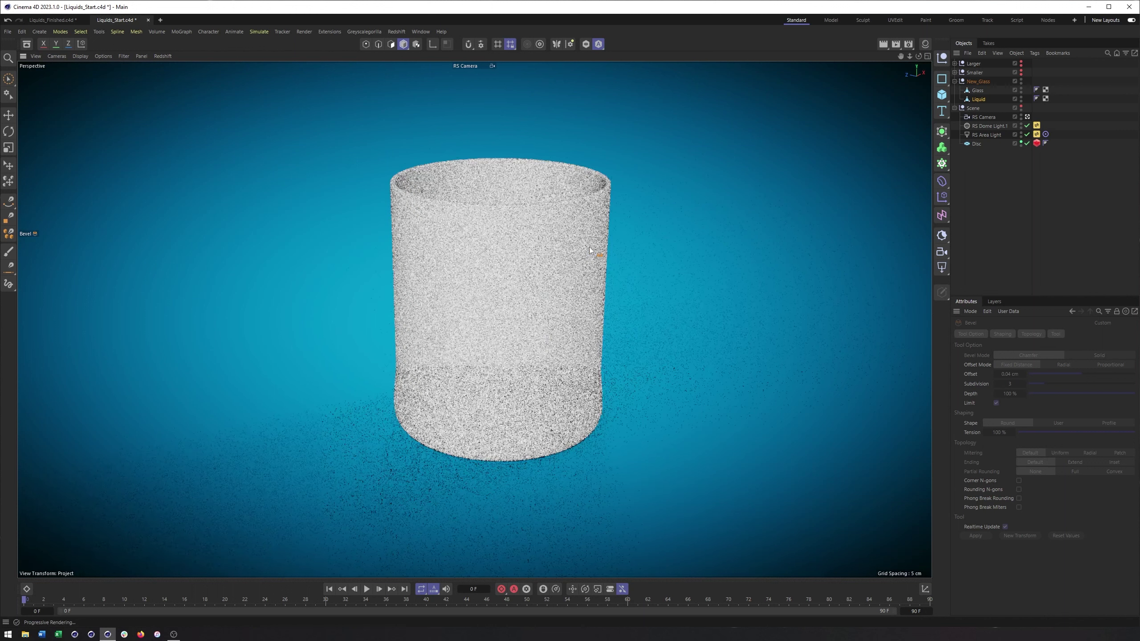
pyautogui.click(1028, 187)
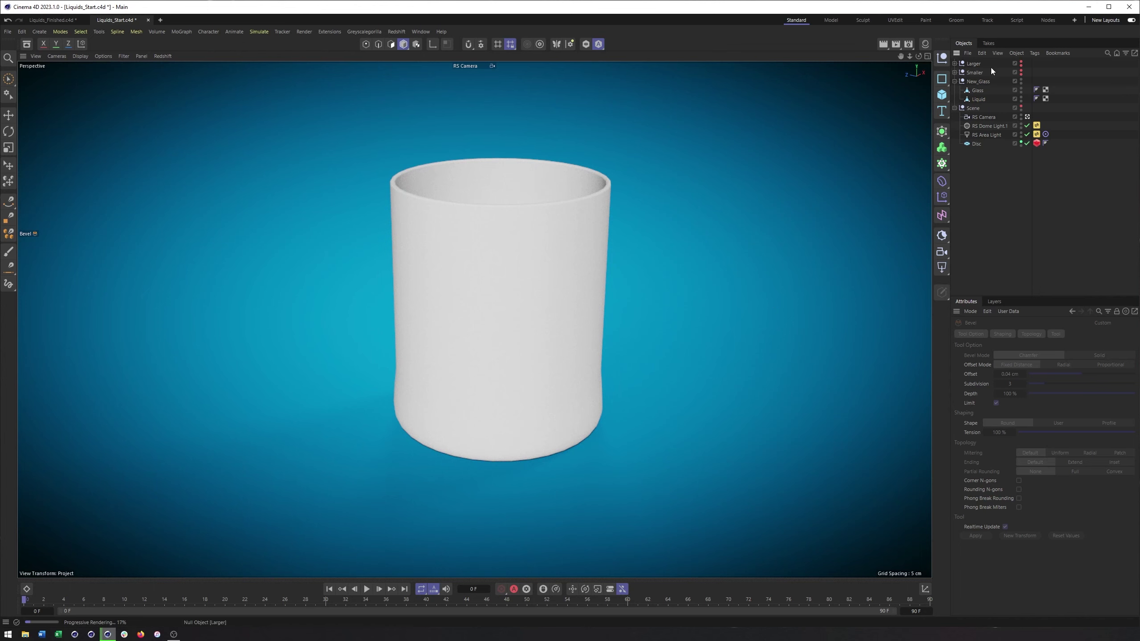
pyautogui.click(926, 46)
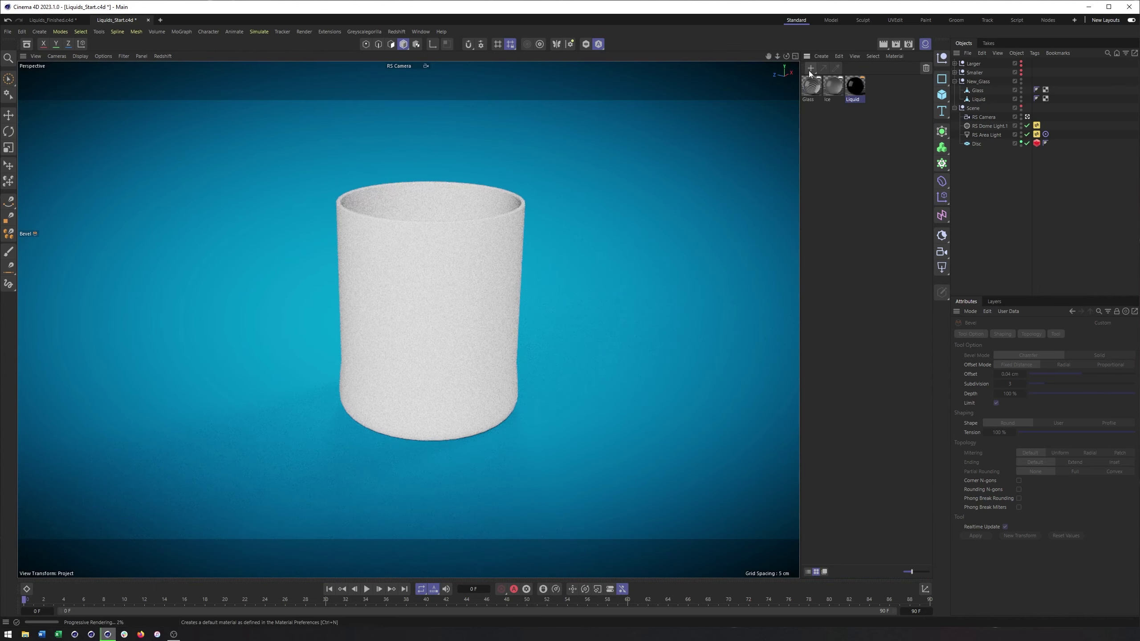
# Create a new material named Glass_NEw and apply it to the Glass object.
pyautogui.click(811, 68)
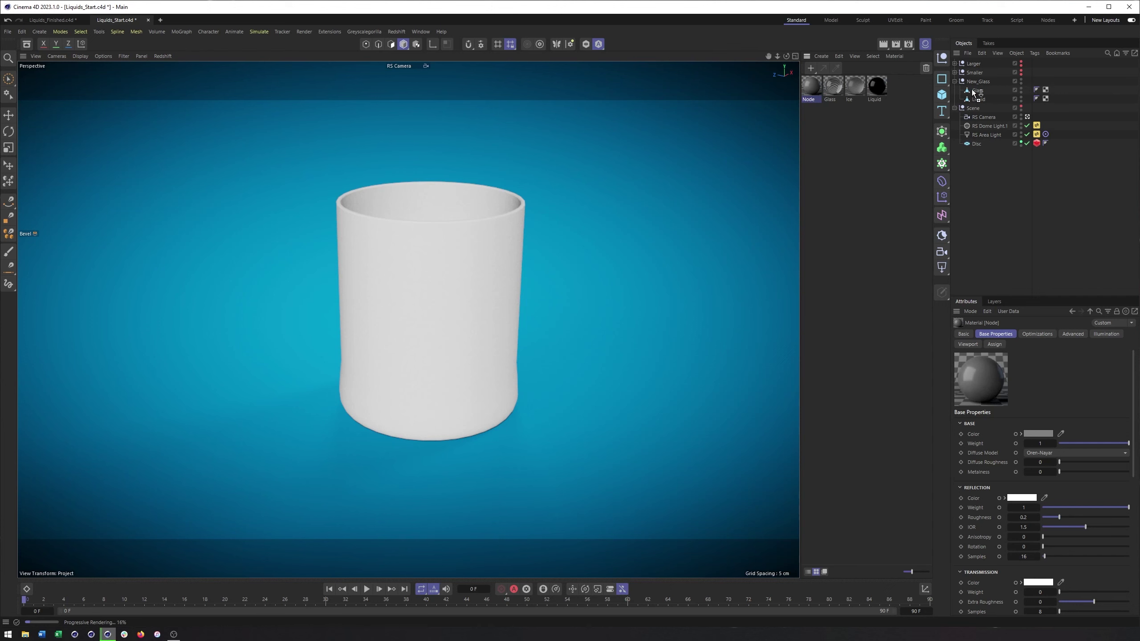
pyautogui.moveTo(974, 92); pyautogui.dragTo(975, 90)
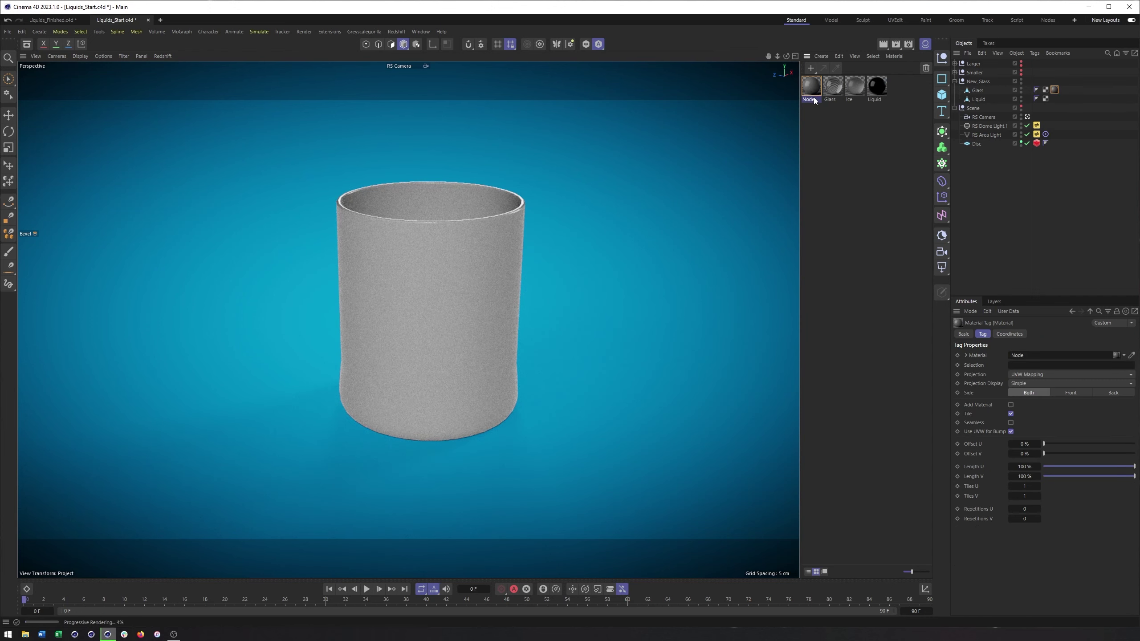
pyautogui.doubleClick(810, 99)
pyautogui.write('Glass_NEw')
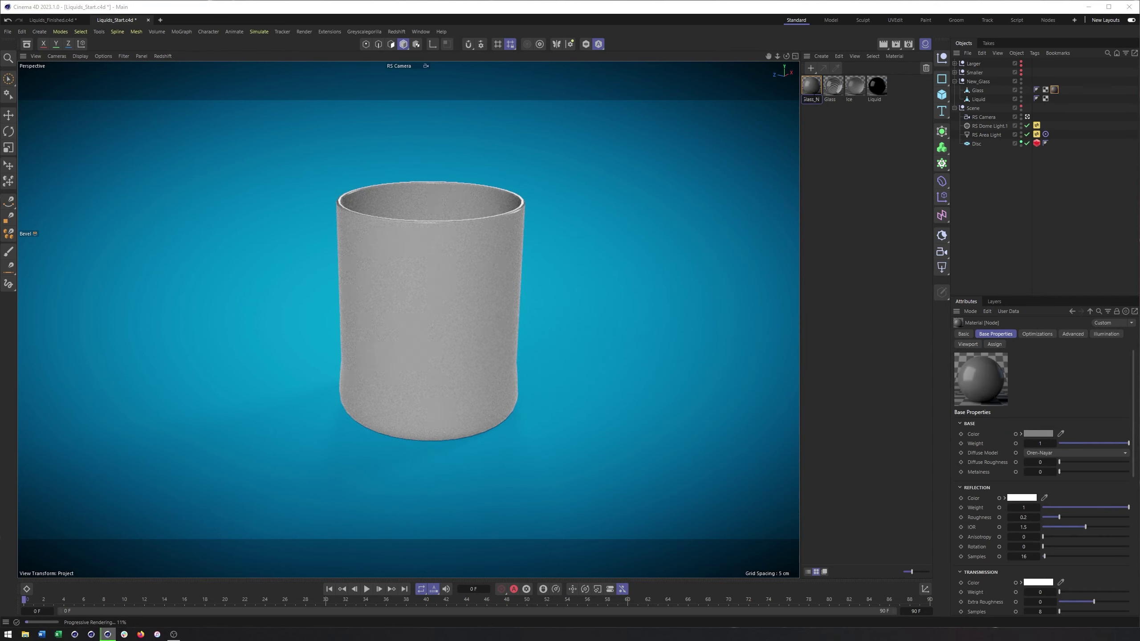
pyautogui.press('Return')
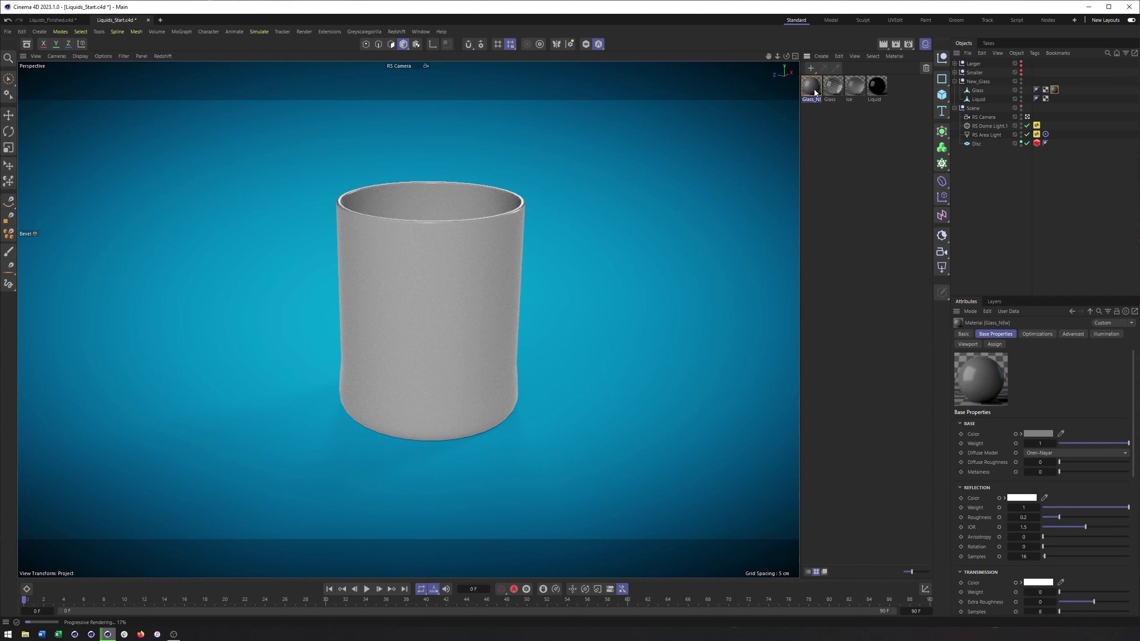
# In Glass_NEw's node graph, raise the Standard Material's transmission weight to 1.
pyautogui.doubleClick(813, 90)
pyautogui.moveTo(842, 79); pyautogui.dragTo(378, 54)
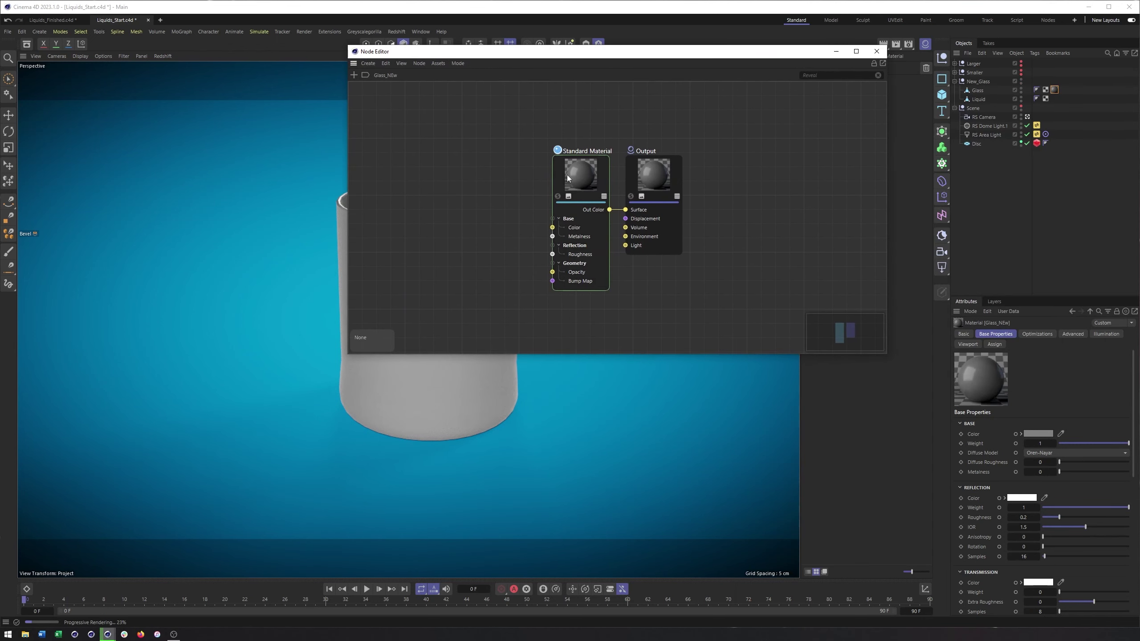
pyautogui.click(578, 179)
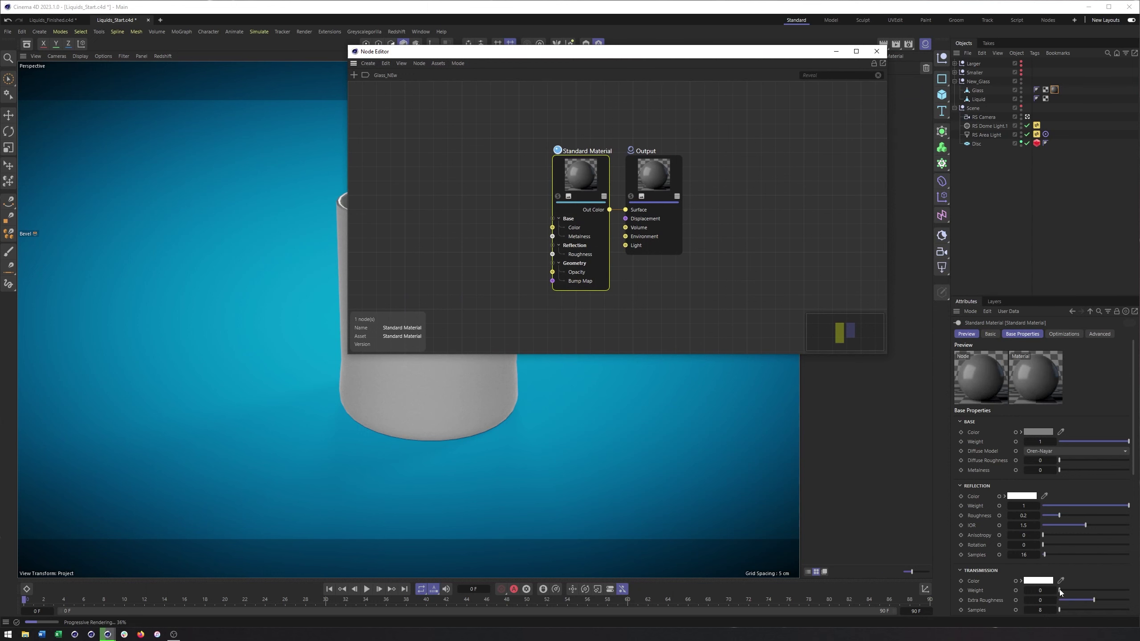
pyautogui.moveTo(1059, 590); pyautogui.dragTo(1129, 590)
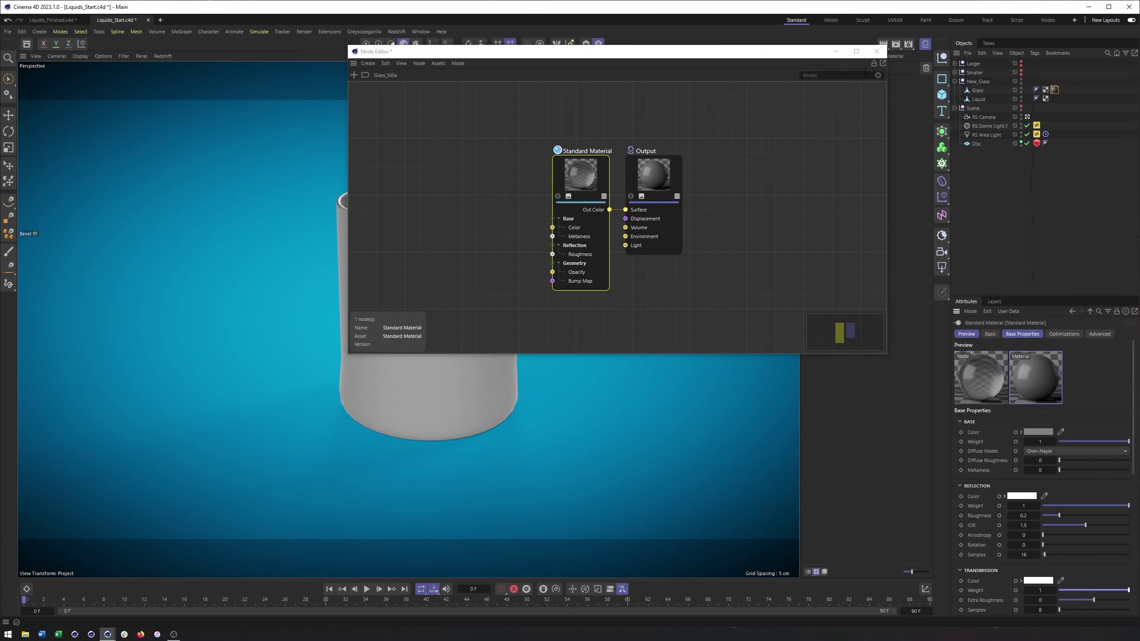
pyautogui.moveTo(529, 55); pyautogui.dragTo(723, 58)
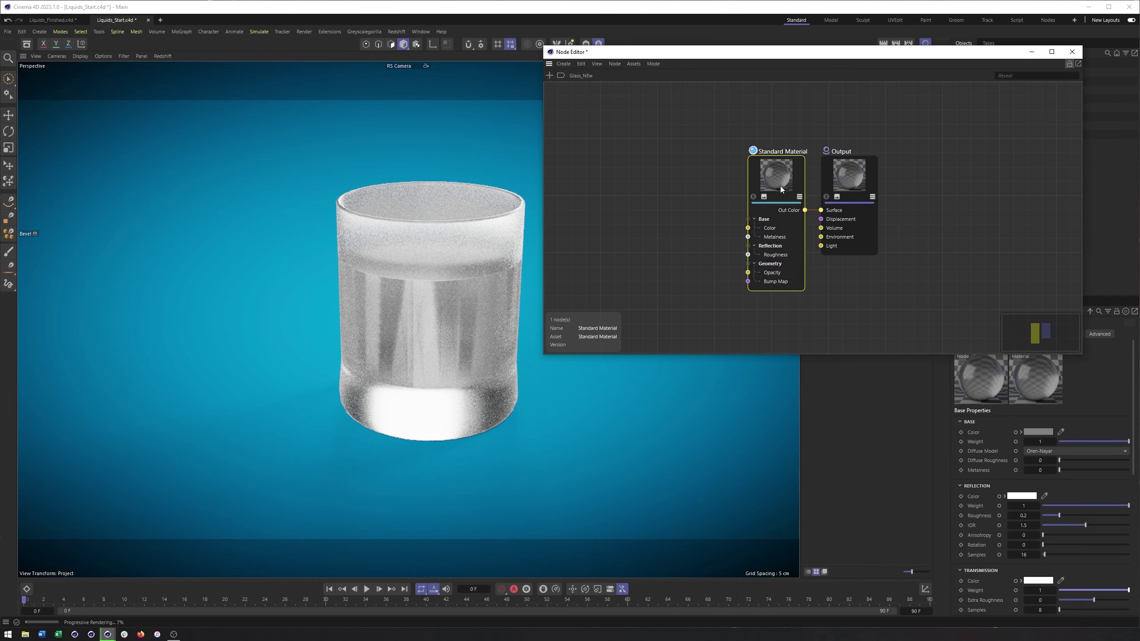
# Set the glass reflection roughness to 0.05 and close the Node Editor.
pyautogui.click(1023, 516)
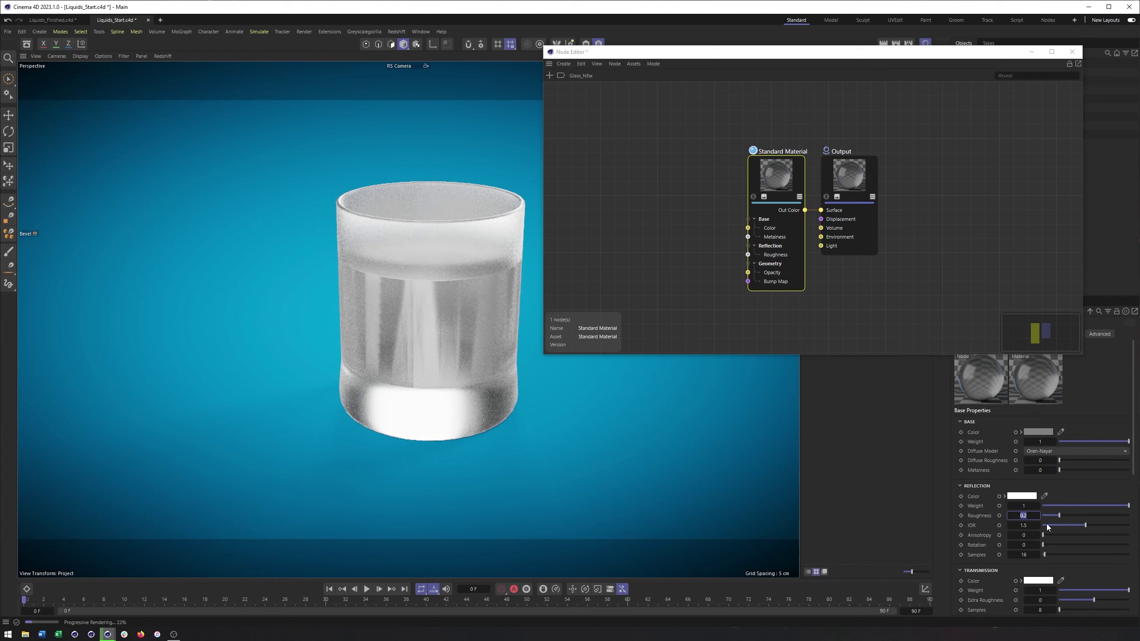
pyautogui.write('.05')
pyautogui.press('Return')
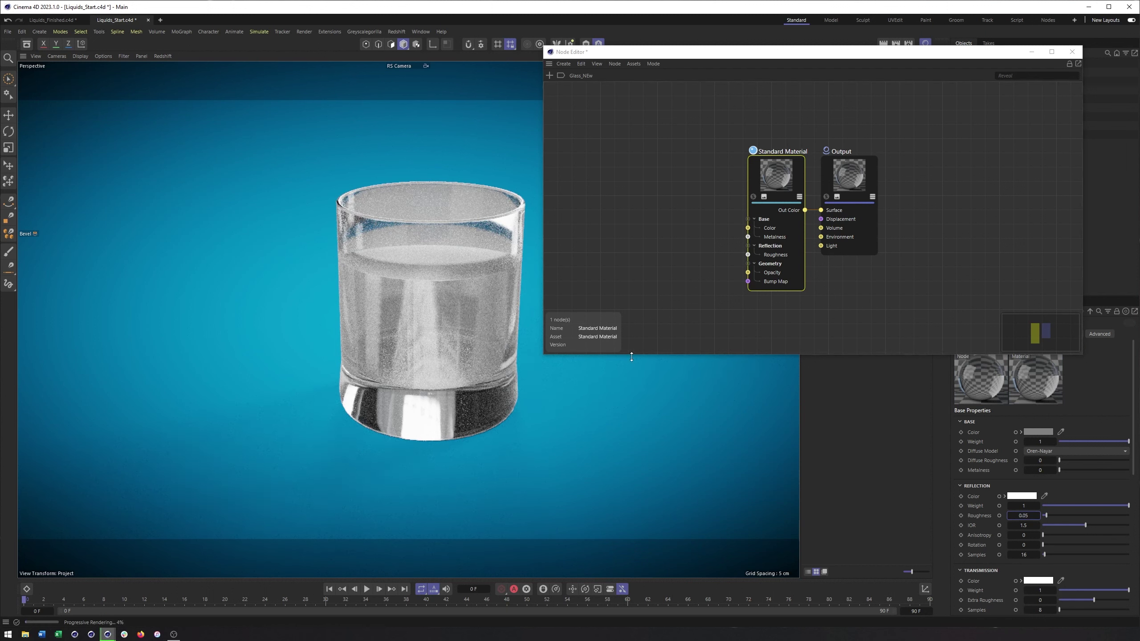
pyautogui.moveTo(533, 303); pyautogui.dragTo(462, 413)
pyautogui.click(1065, 54)
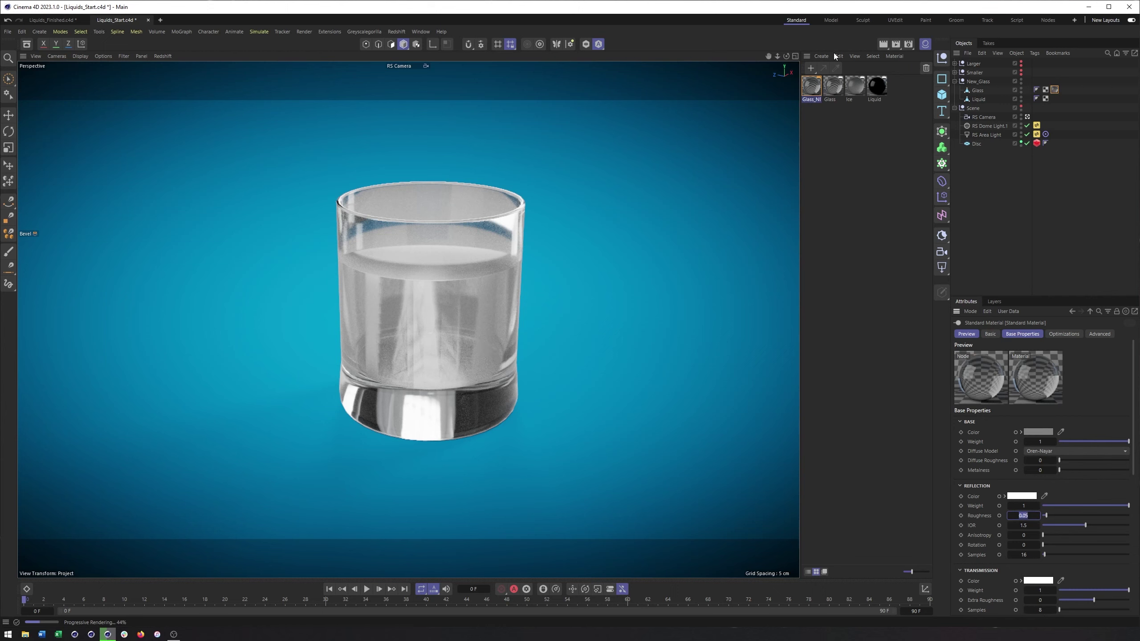
# Create a new material named Liquid_New.
pyautogui.click(810, 68)
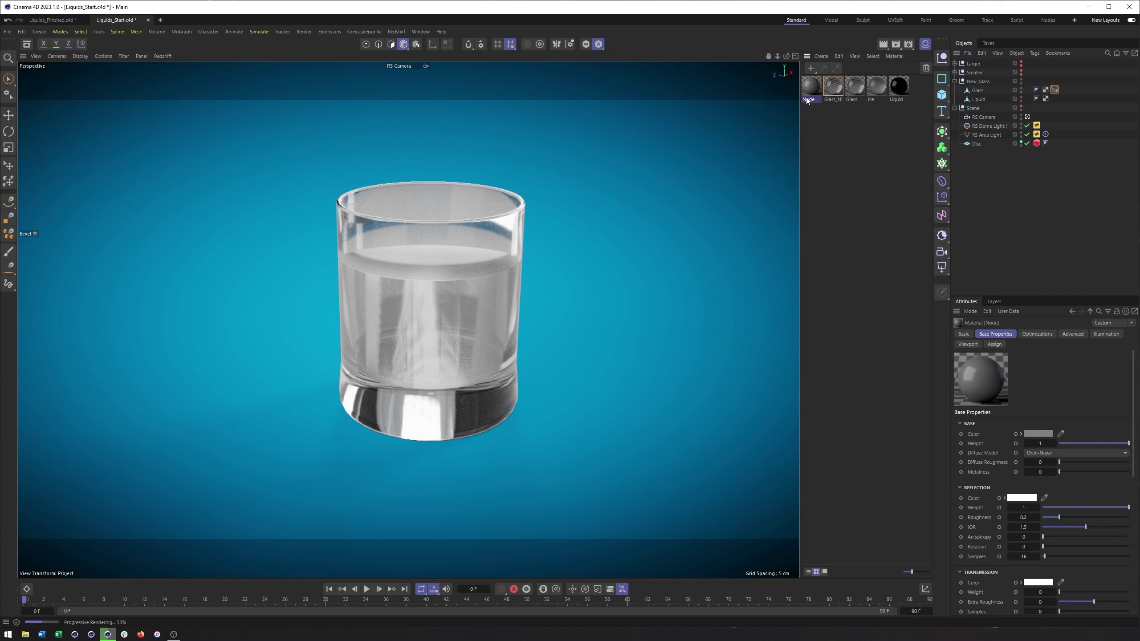
pyautogui.doubleClick(807, 100)
pyautogui.write('Liqu')
pyautogui.write('id_New')
pyautogui.press('Return')
# Give Liquid_New a base weight of 0 and a transmission weight of 1.
pyautogui.moveTo(1104, 442); pyautogui.dragTo(1055, 443)
pyautogui.click(861, 89)
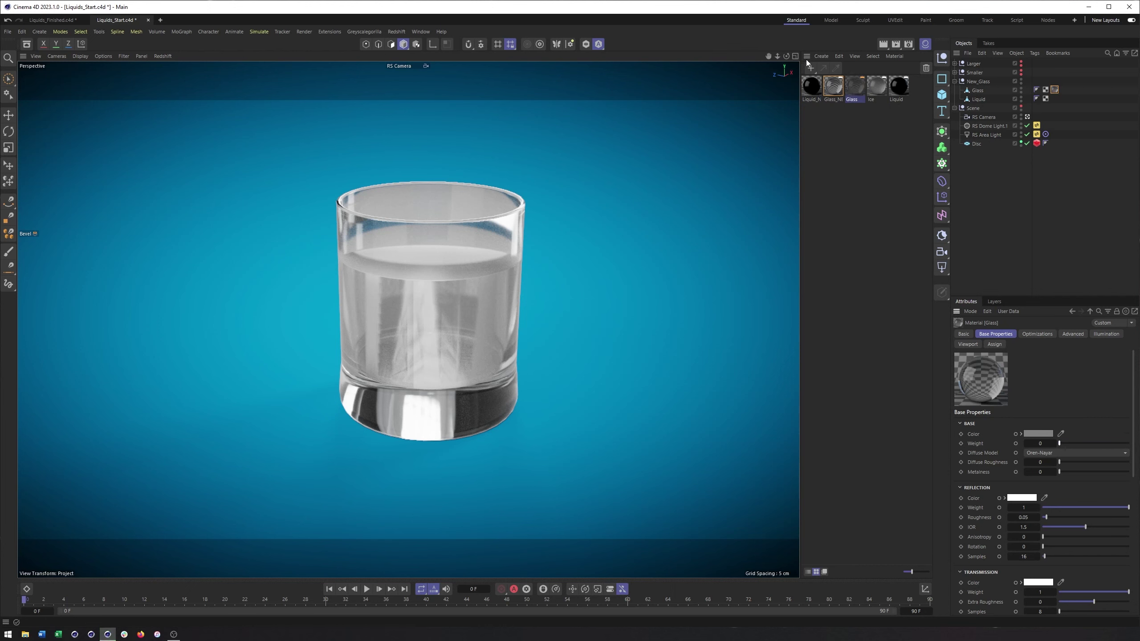
pyautogui.click(807, 89)
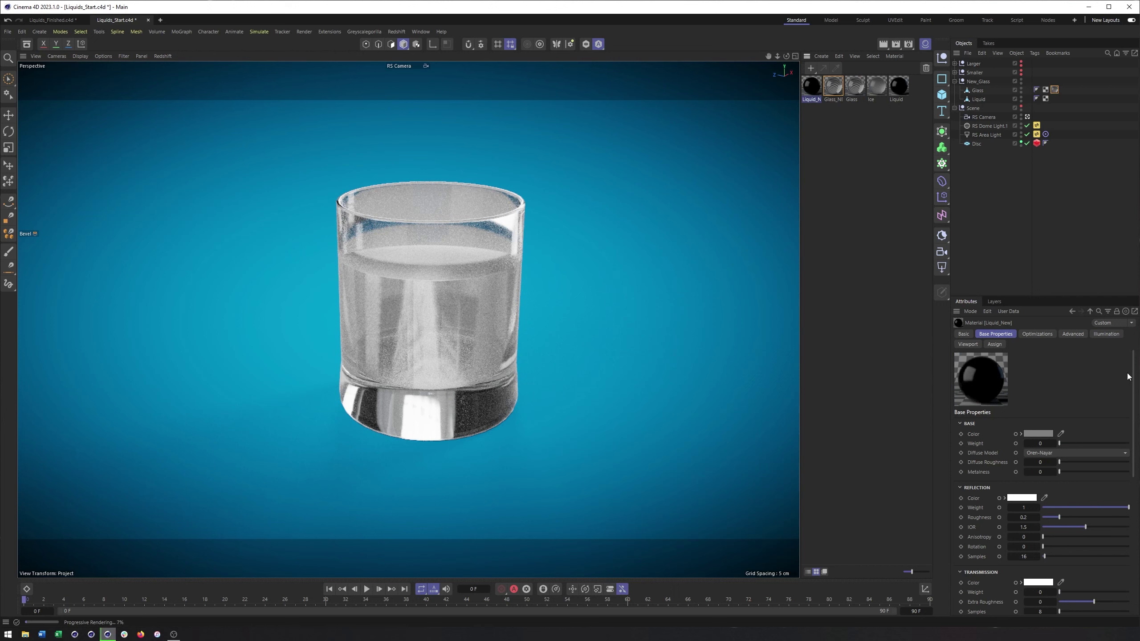
pyautogui.moveTo(1132, 377); pyautogui.dragTo(1131, 413)
pyautogui.moveTo(1062, 504); pyautogui.dragTo(1128, 505)
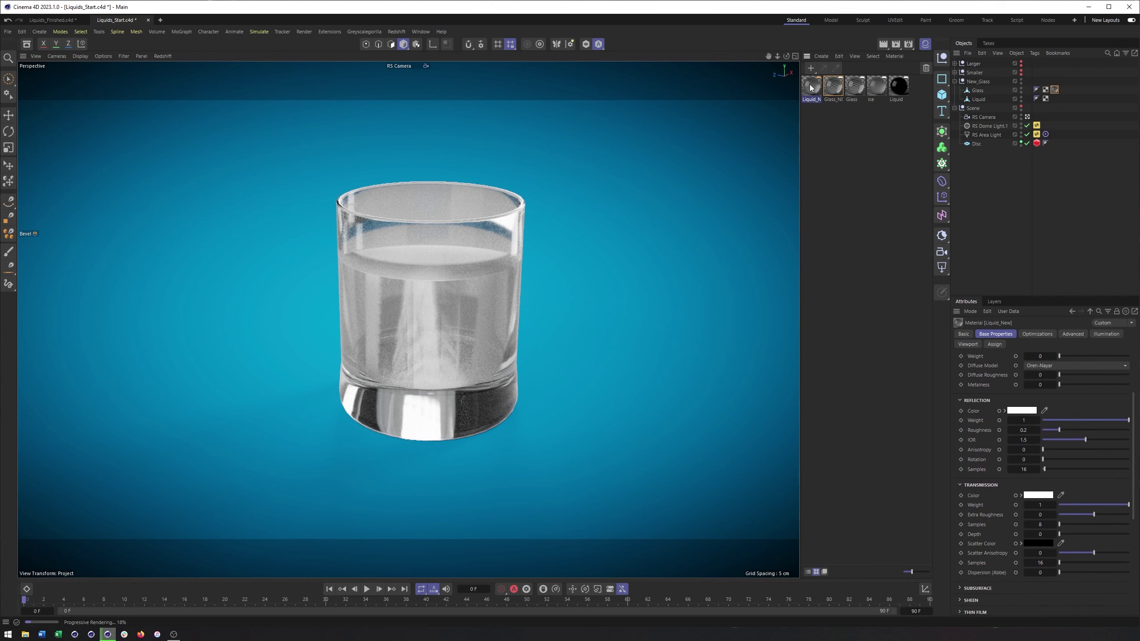
# Apply Liquid_New to the Liquid object and lower its reflection roughness to 0.
pyautogui.moveTo(811, 88); pyautogui.dragTo(978, 99)
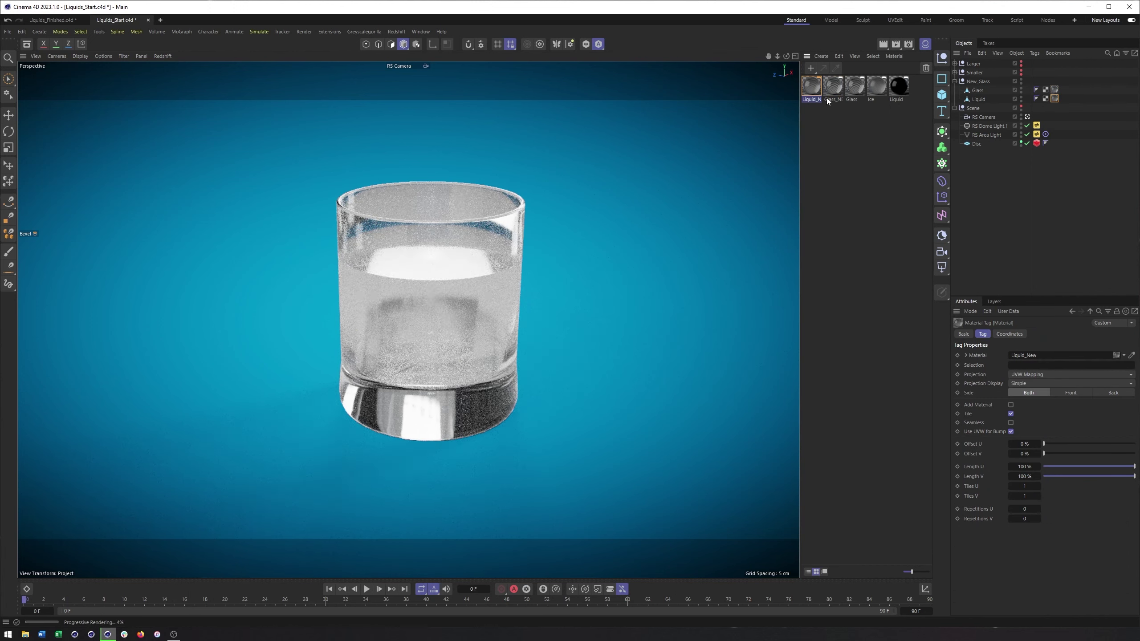
pyautogui.click(814, 90)
pyautogui.moveTo(1057, 519); pyautogui.dragTo(1049, 517)
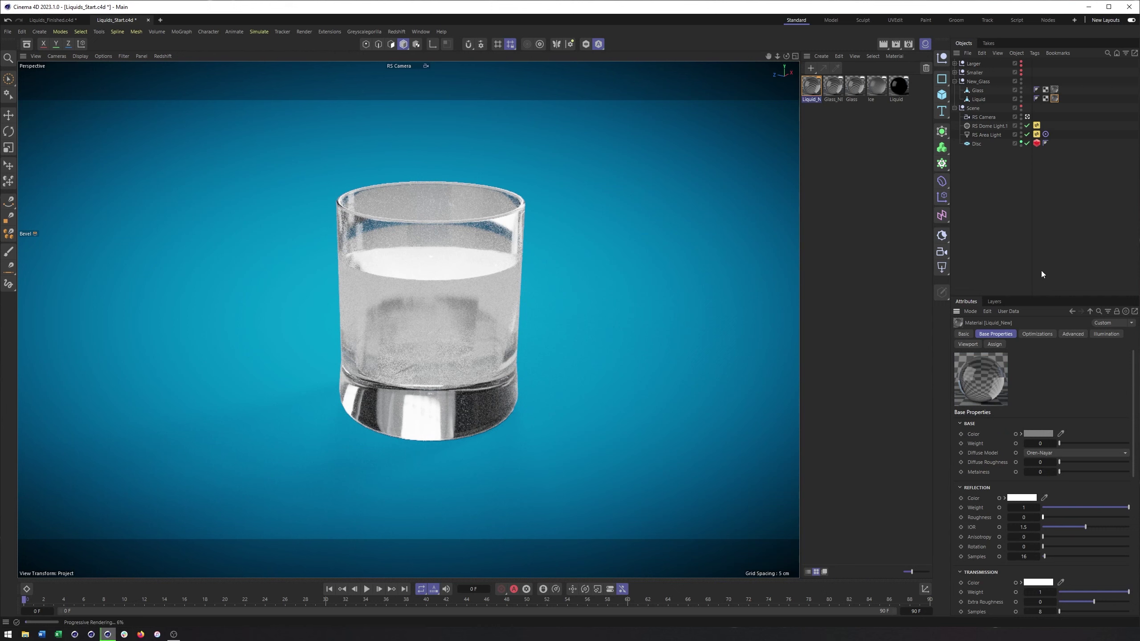
pyautogui.scroll(-5, 1137, 367)
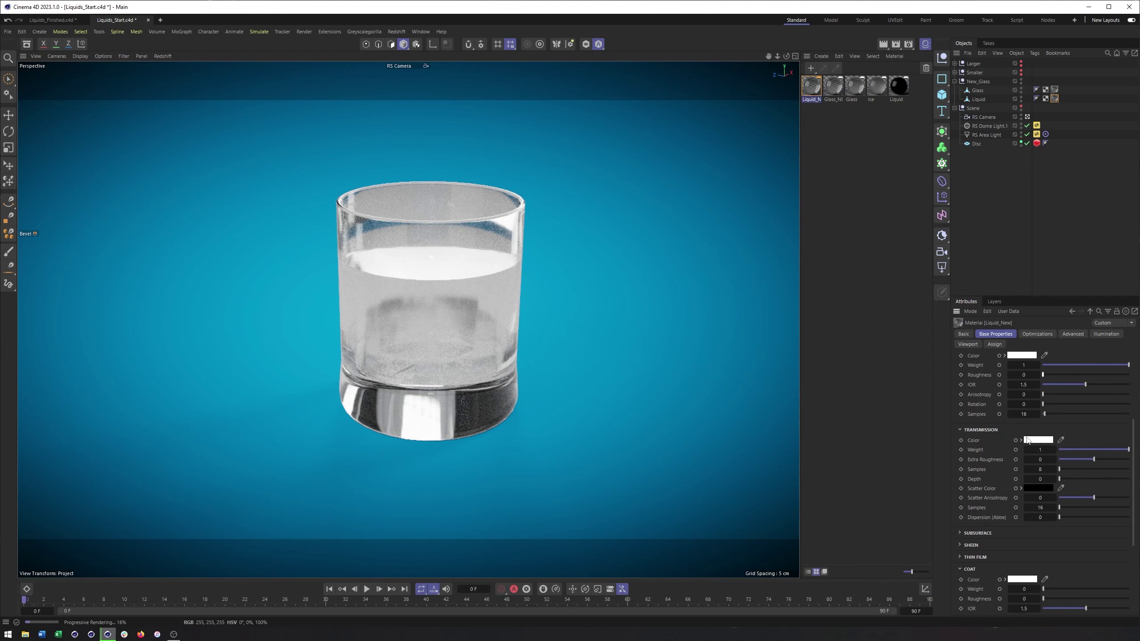
# Set Liquid_New's transmission colour to amber (RGB 255, 174, 0) and hide the Material Manager.
pyautogui.click(1038, 439)
pyautogui.moveTo(986, 445); pyautogui.dragTo(873, 269)
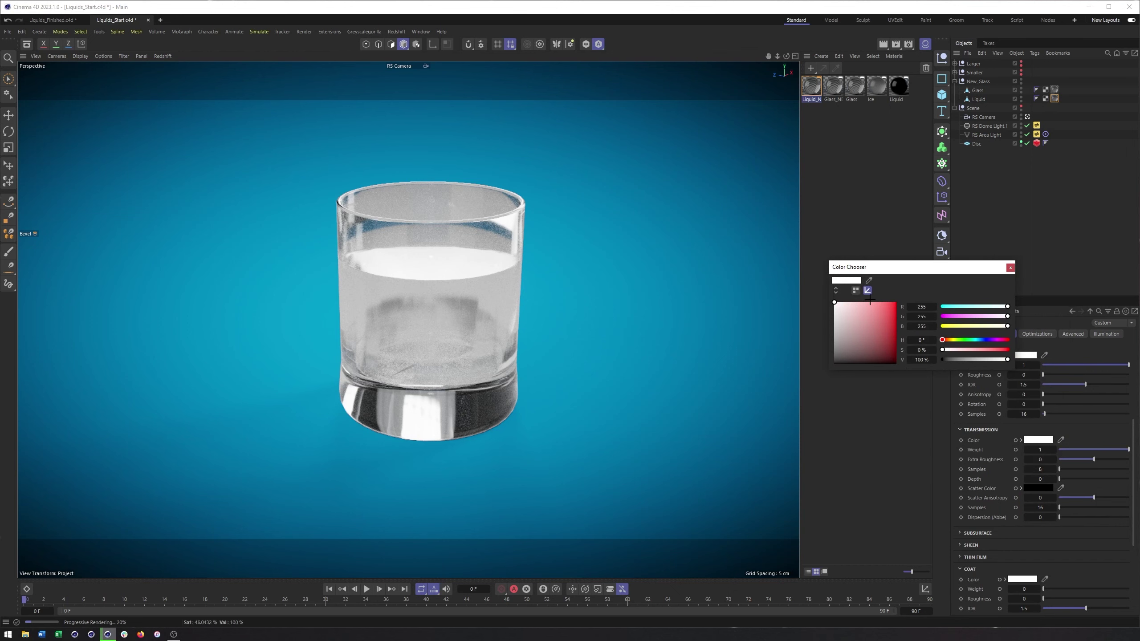
pyautogui.moveTo(944, 340); pyautogui.dragTo(951, 342)
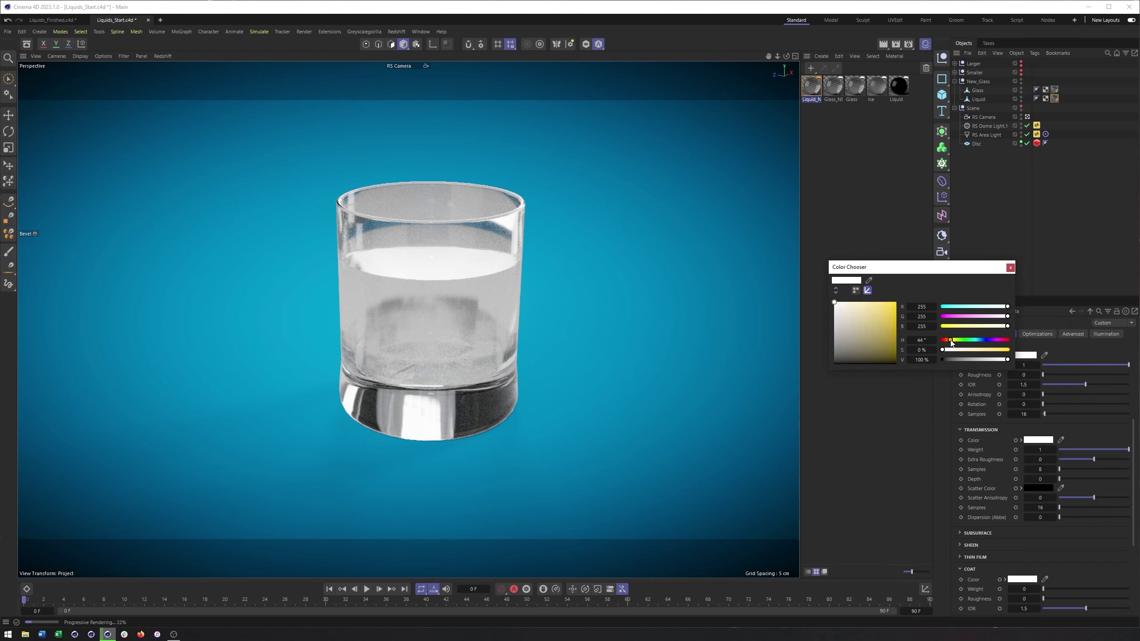
pyautogui.moveTo(951, 342); pyautogui.dragTo(955, 340)
pyautogui.moveTo(879, 310); pyautogui.dragTo(871, 304)
pyautogui.click(873, 302)
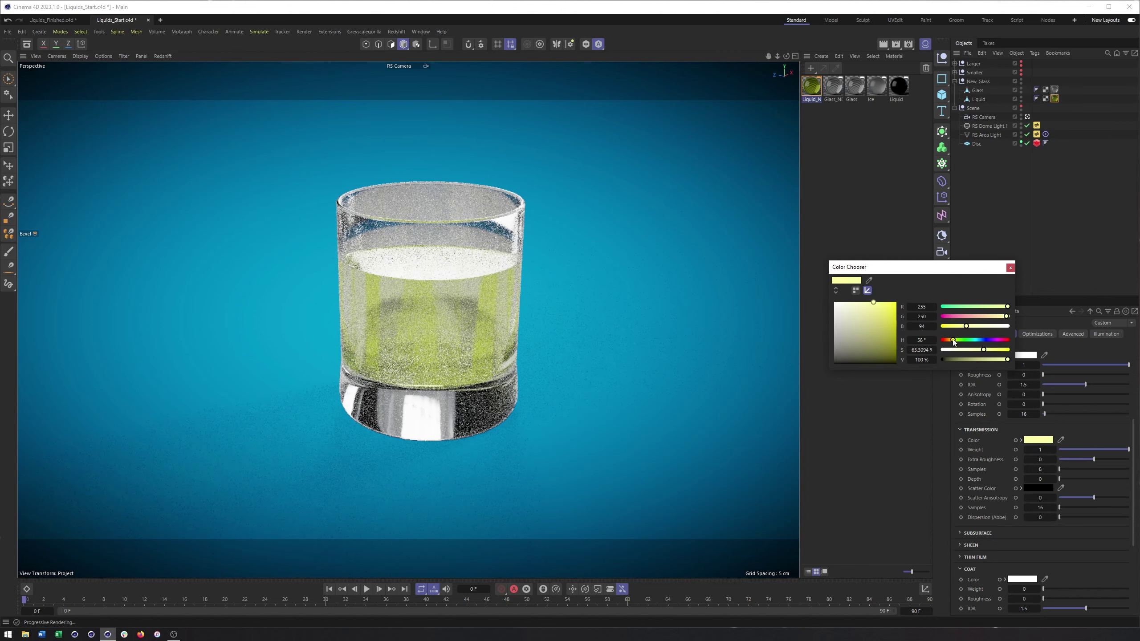
pyautogui.moveTo(954, 340); pyautogui.dragTo(950, 342)
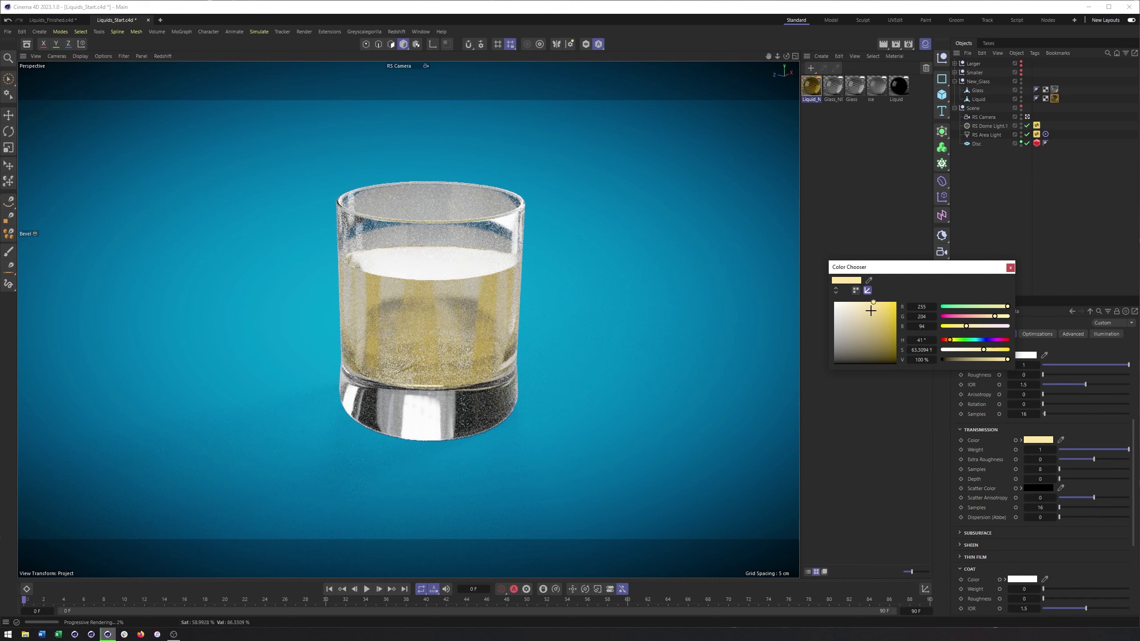
pyautogui.moveTo(874, 302); pyautogui.dragTo(896, 302)
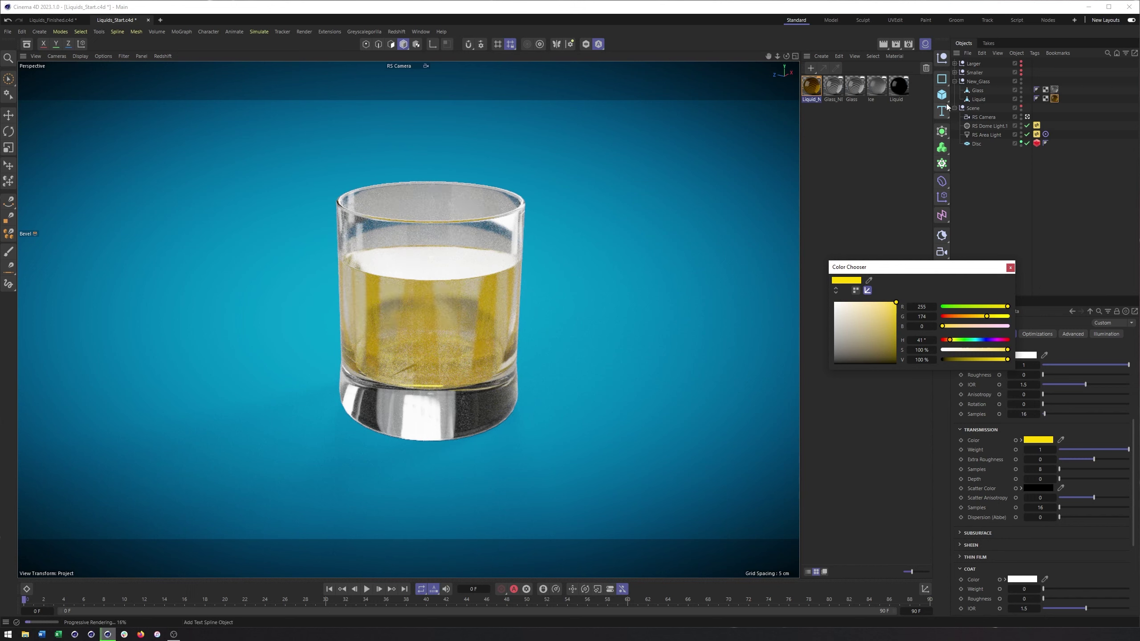
pyautogui.click(1011, 268)
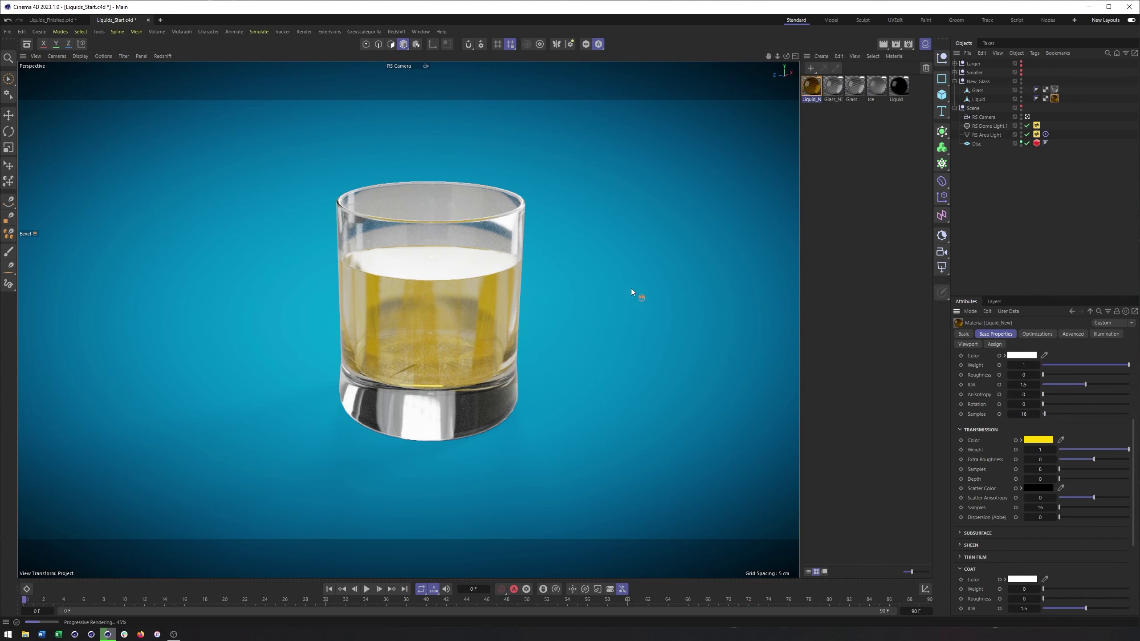
pyautogui.click(925, 44)
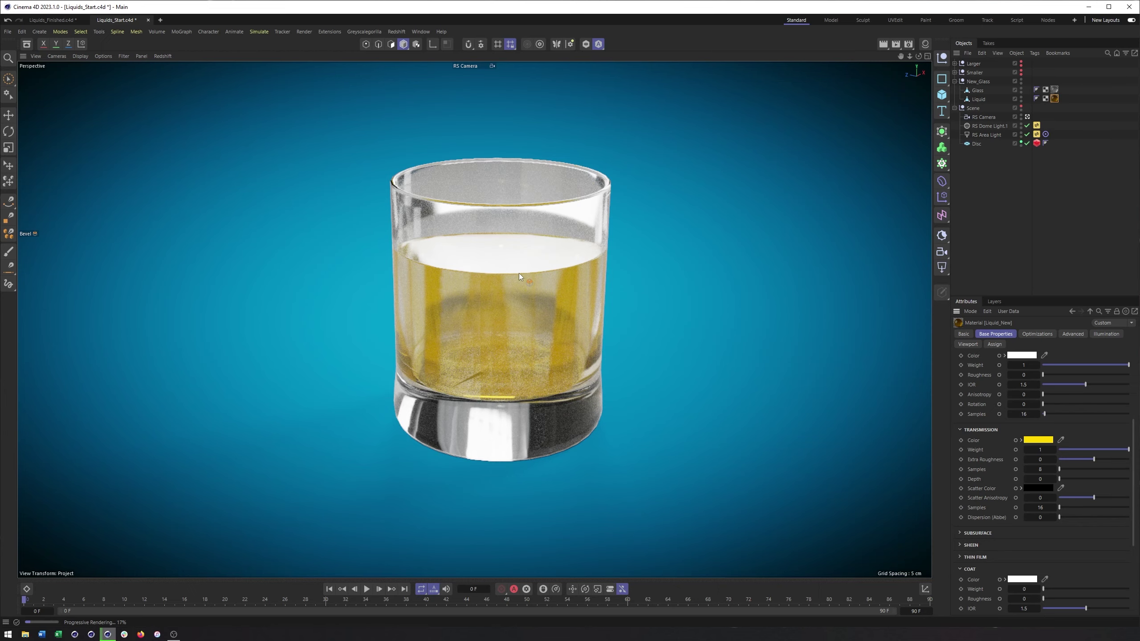
# In the Right view, select the Liquid object and move its axis to the bottom.
pyautogui.press('F3')
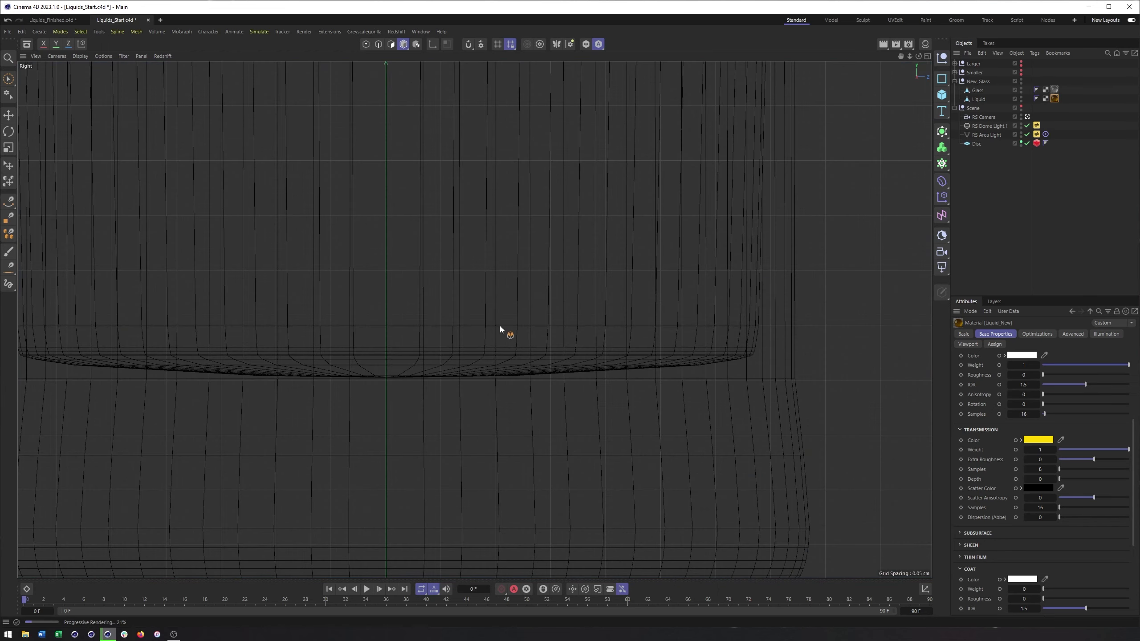
pyautogui.press('o')
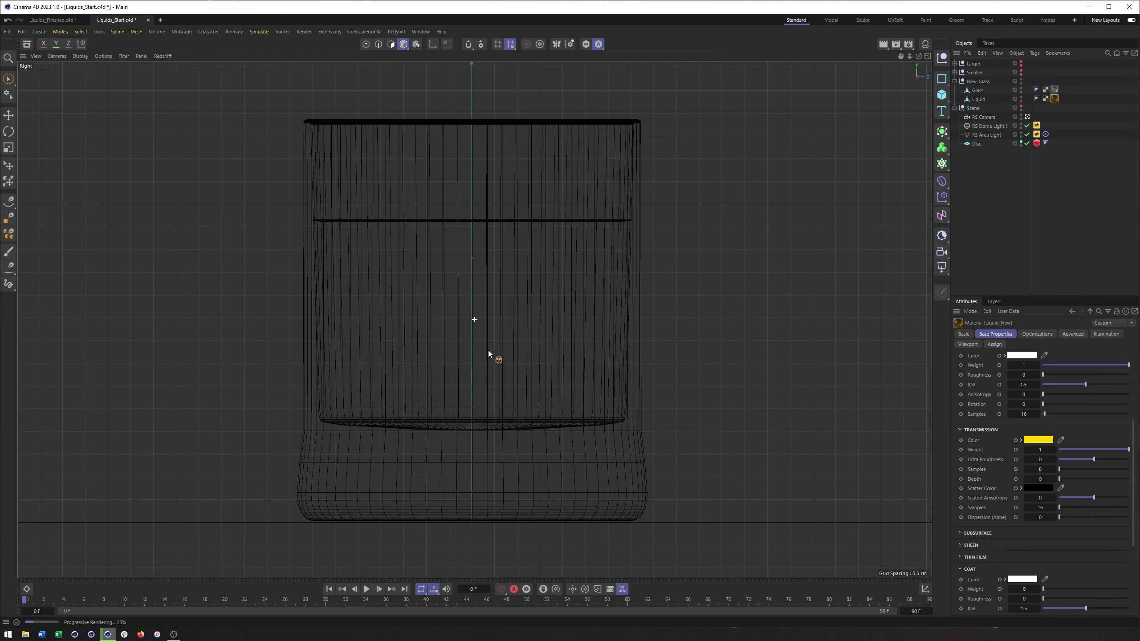
pyautogui.click(981, 99)
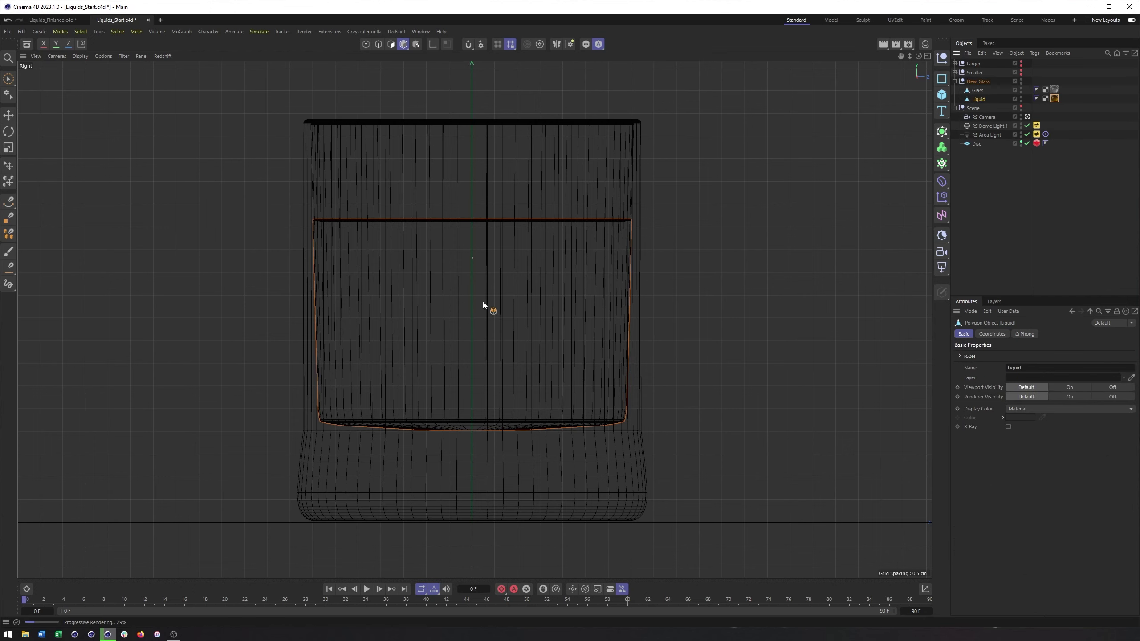
pyautogui.scroll(2, 483, 304)
pyautogui.click(999, 334)
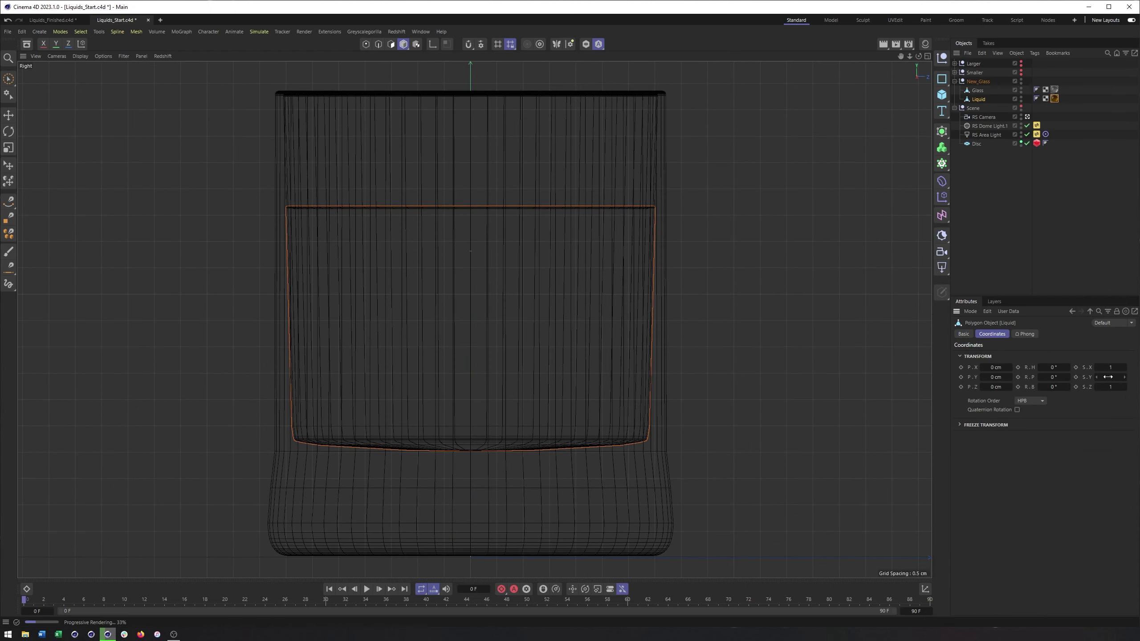
pyautogui.press('e')
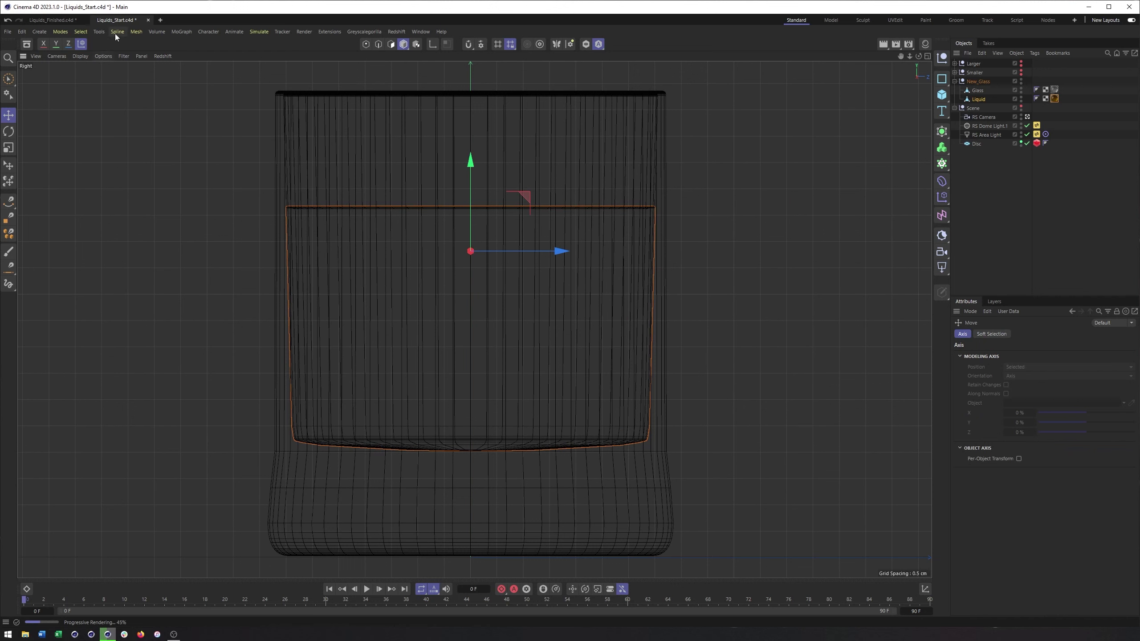
pyautogui.click(100, 32)
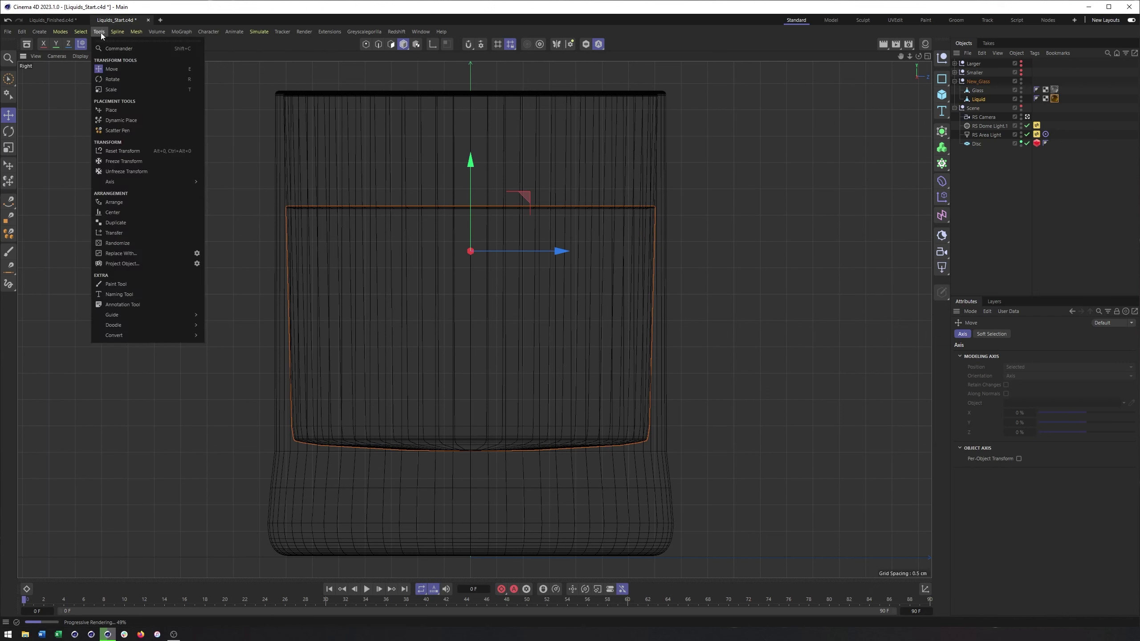
pyautogui.moveTo(136, 185)
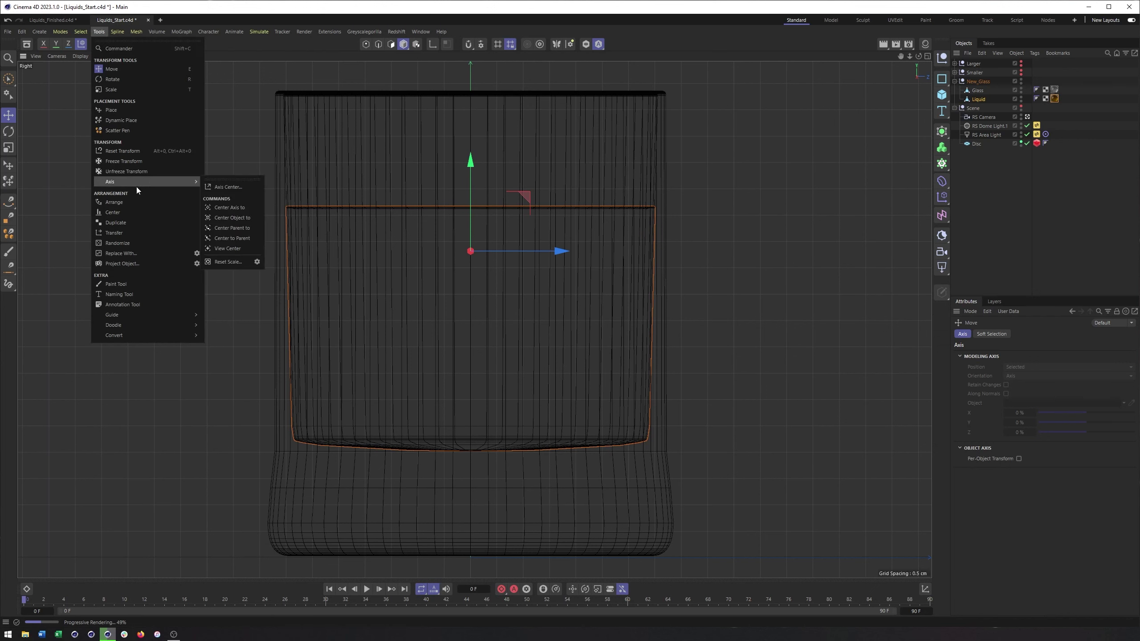
pyautogui.click(228, 208)
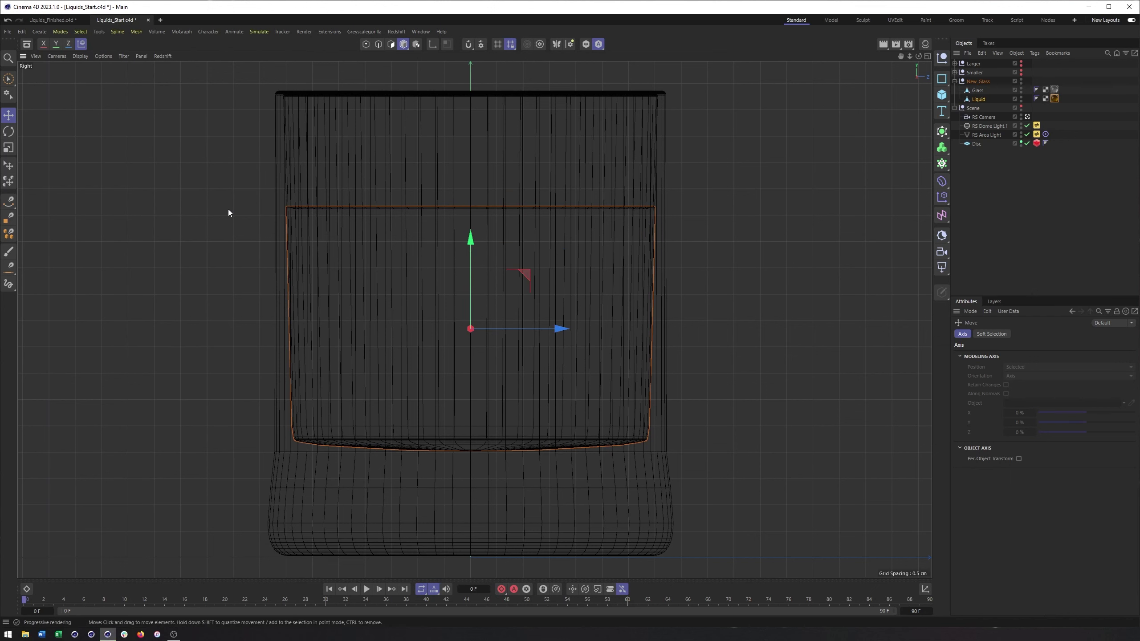
# Scale the Liquid object to 1.01 on X, Y and Z.
pyautogui.click(978, 99)
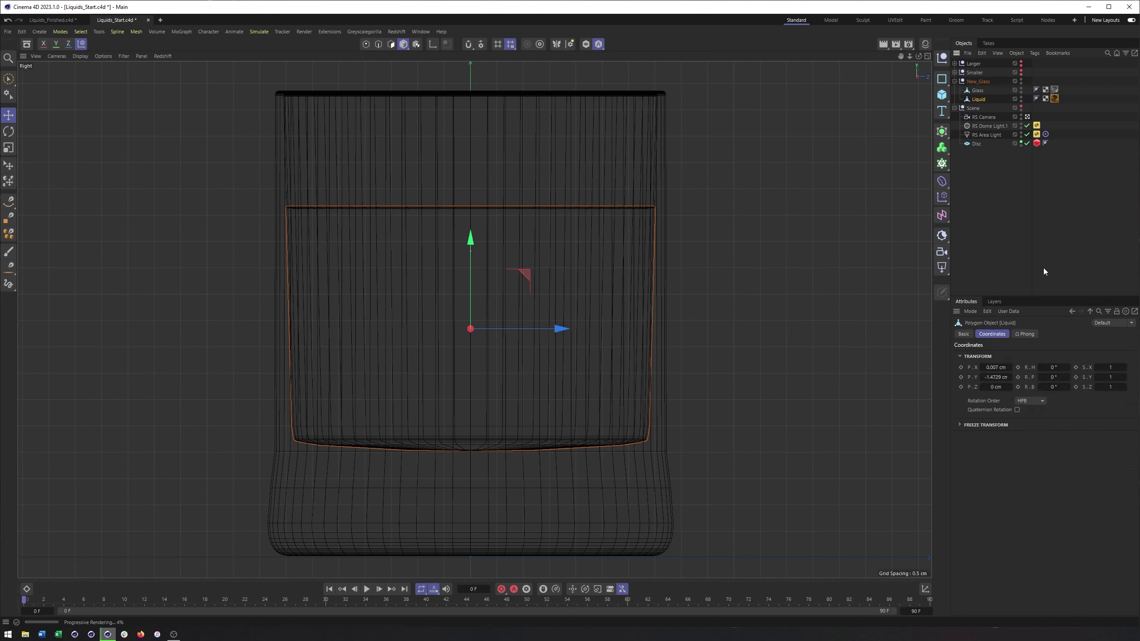
pyautogui.click(1110, 367)
pyautogui.press('Tab')
pyautogui.write('1.01')
pyautogui.press('Tab')
pyautogui.write('1.01')
pyautogui.press('Return')
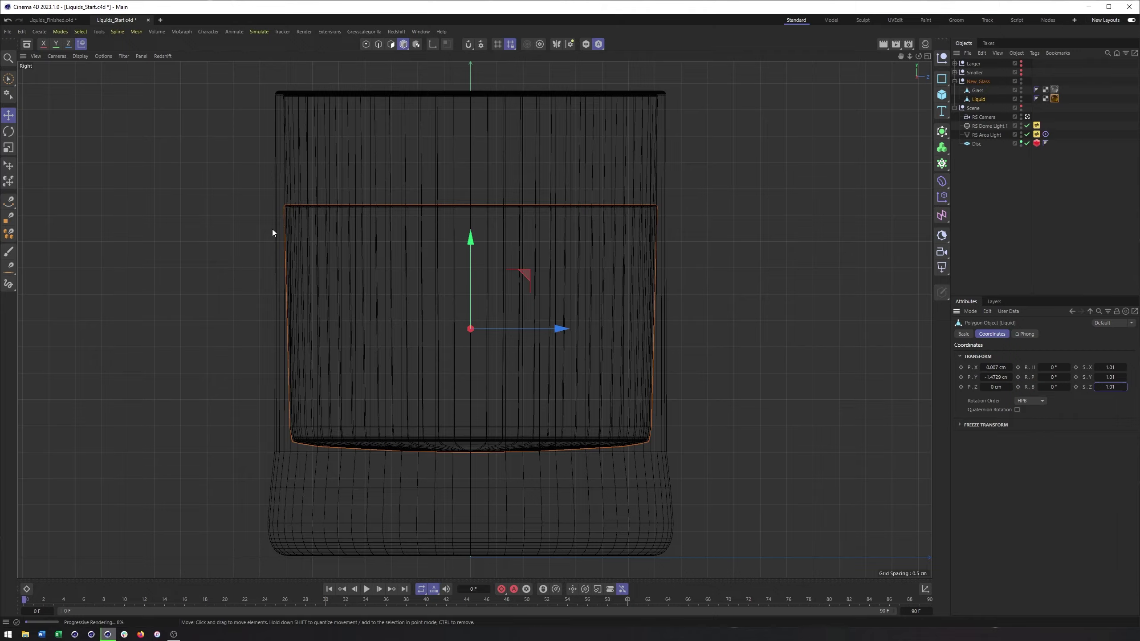
# Return to the rendered camera Perspective view.
pyautogui.scroll(10, 274, 204)
pyautogui.scroll(10, 342, 206)
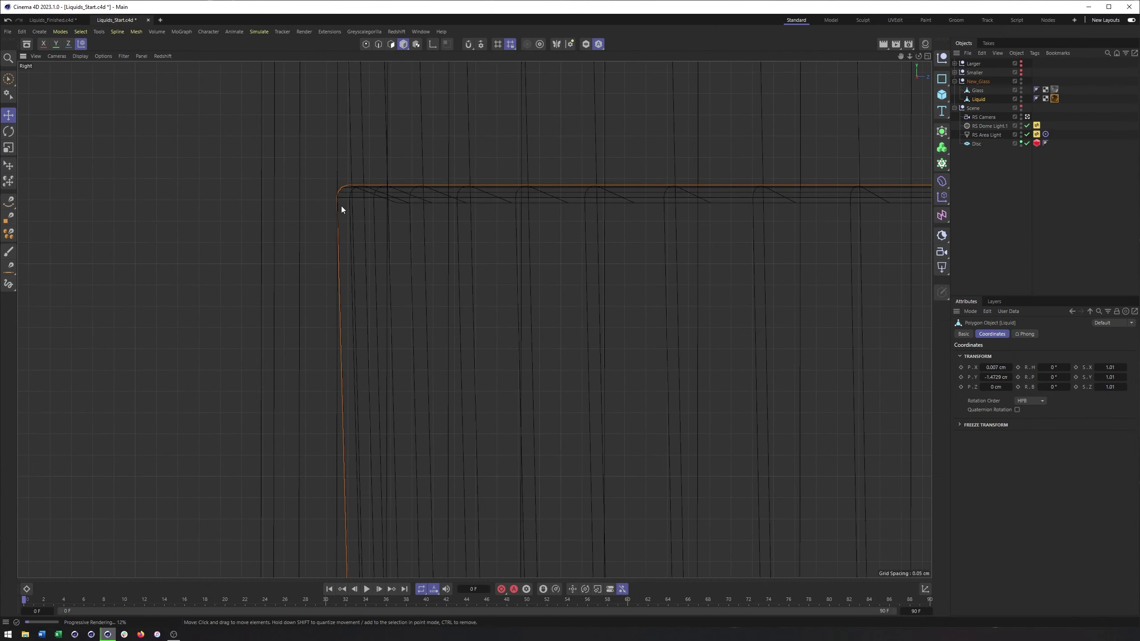
pyautogui.scroll(-10, 342, 179)
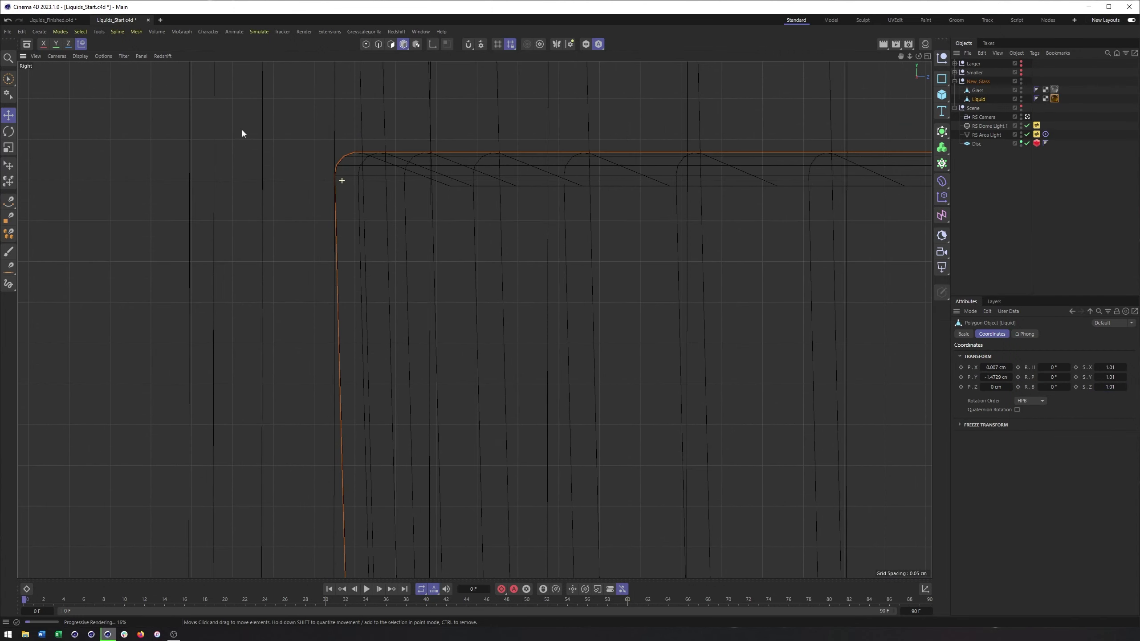
pyautogui.press('F1')
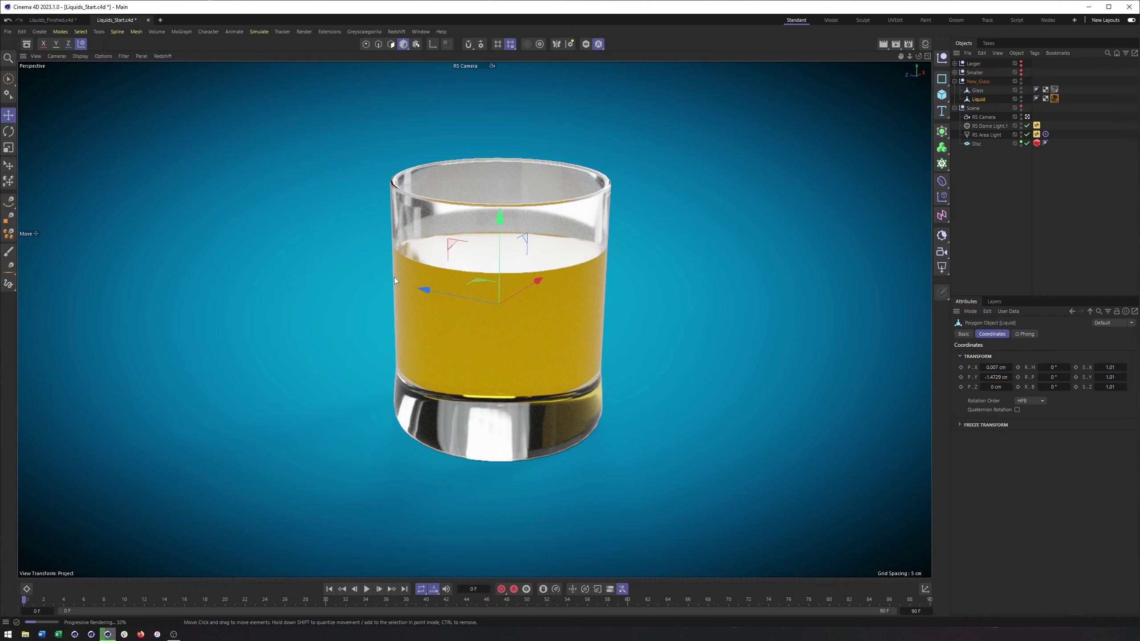
# Temporarily show the Larger reference glass, reframe the view to compare, then hide it again.
pyautogui.click(1021, 65)
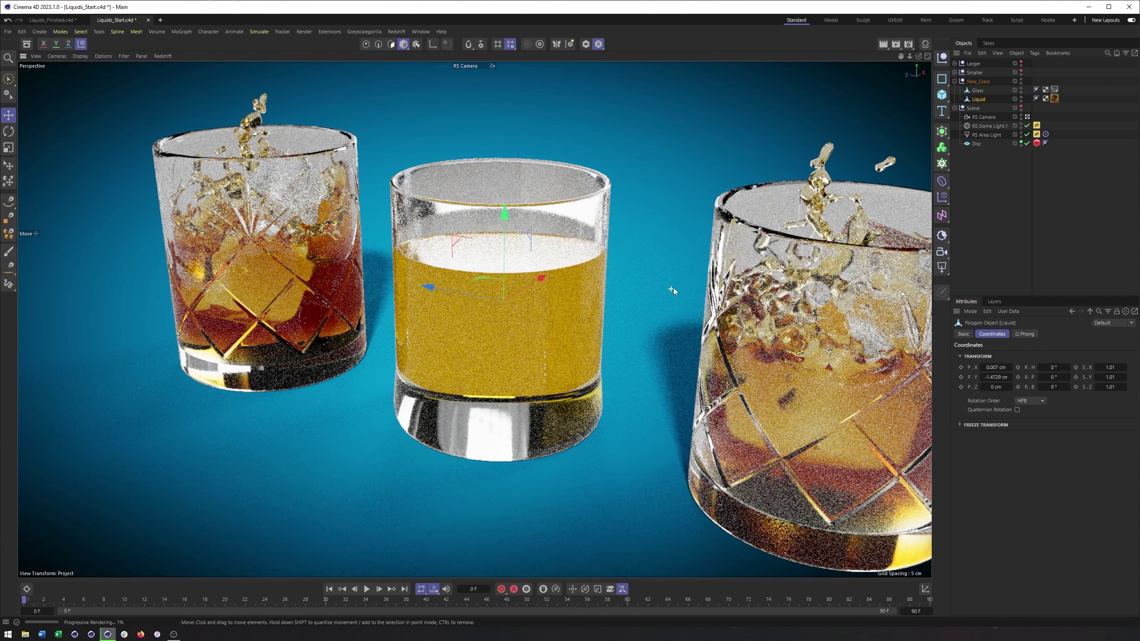
pyautogui.keyDown('alt'); pyautogui.moveTo(682, 283); pyautogui.dragTo(732, 276); pyautogui.keyUp('alt')
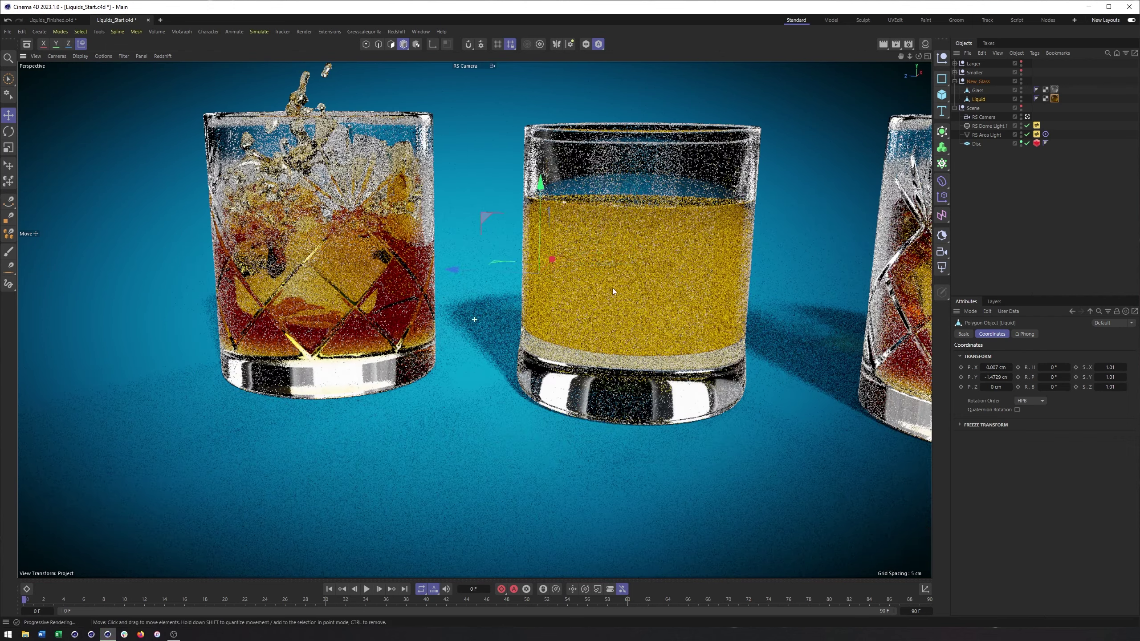
pyautogui.scroll(-10, 645, 285)
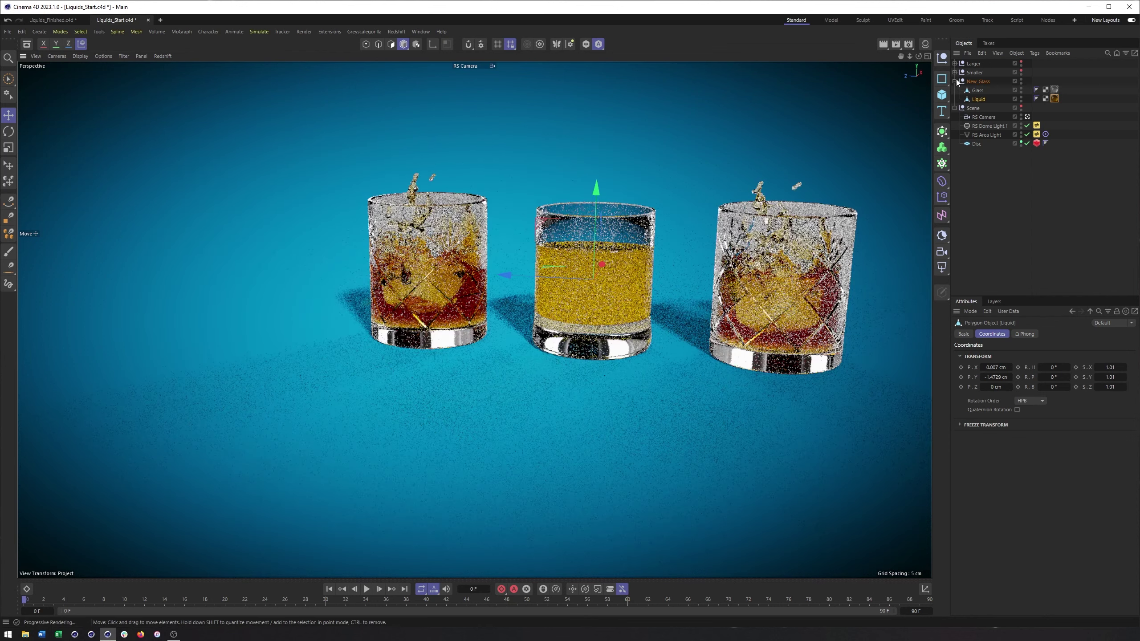
pyautogui.keyDown('alt'); pyautogui.moveTo(718, 269); pyautogui.dragTo(717, 278); pyautogui.keyUp('alt')
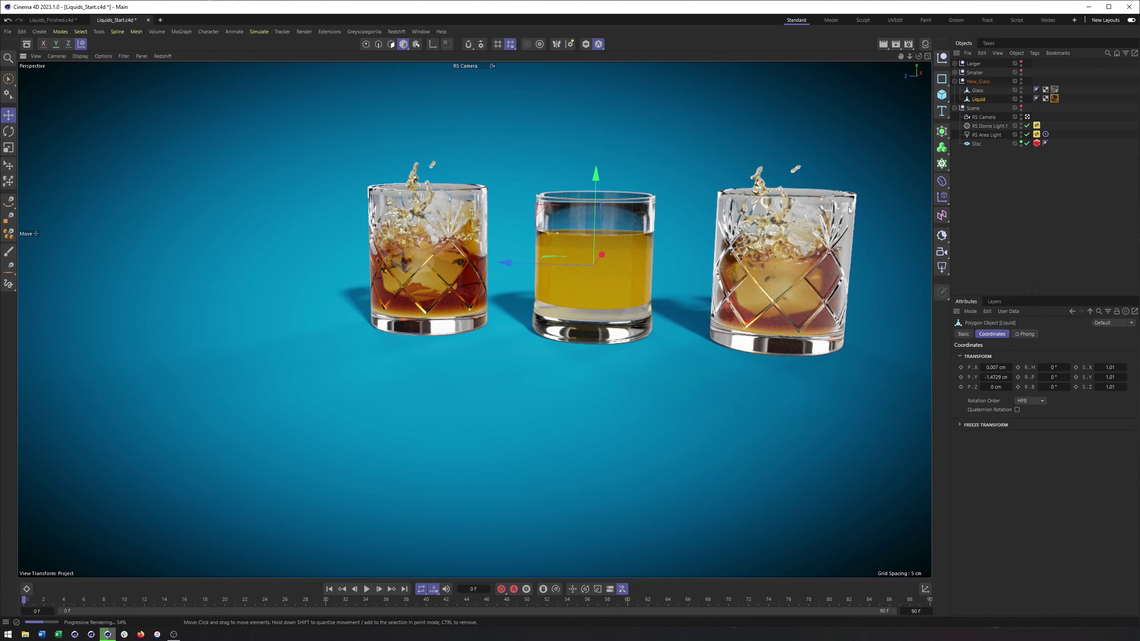
pyautogui.click(1022, 66)
# Hide the Smaller reference glass and view the glass from higher and closer.
pyautogui.click(1022, 74)
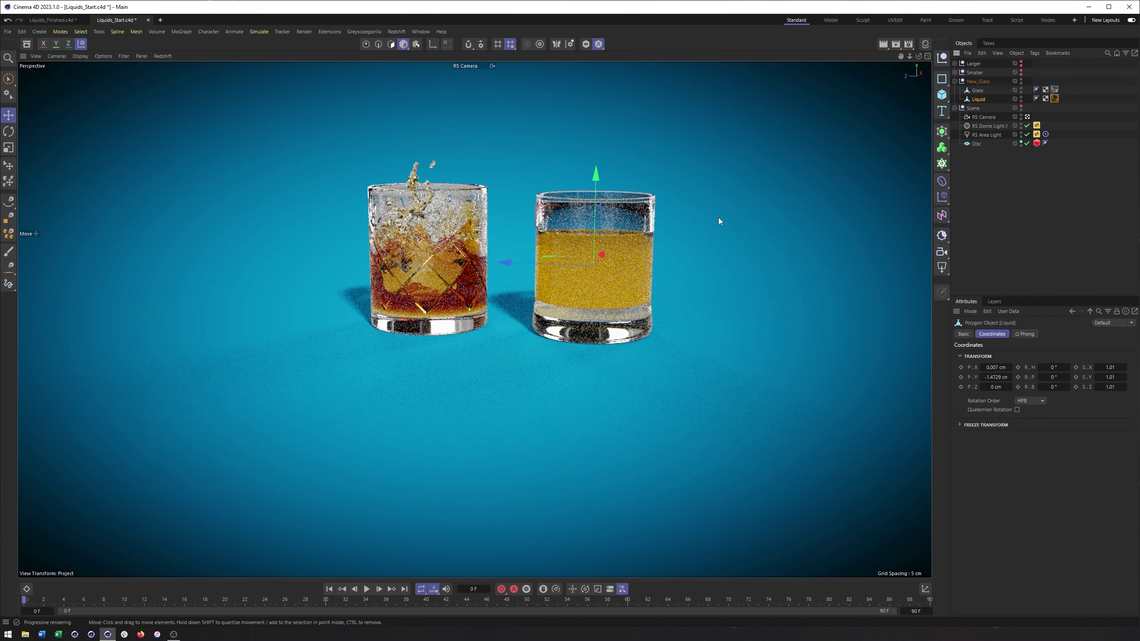
pyautogui.scroll(5, 618, 259)
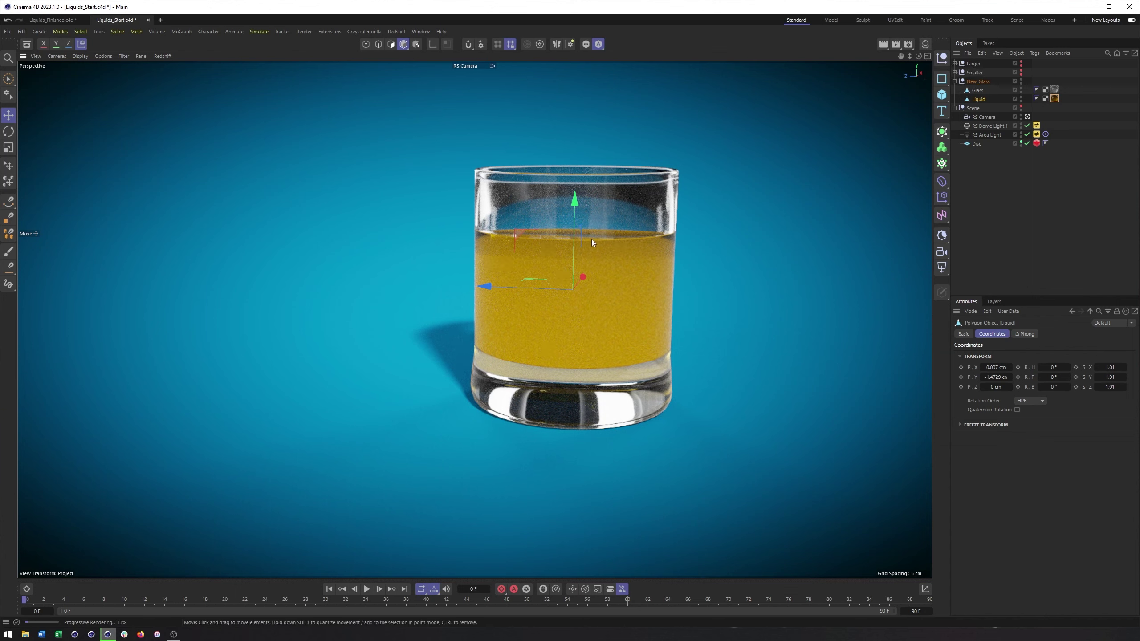
pyautogui.keyDown('alt'); pyautogui.moveTo(591, 238); pyautogui.dragTo(586, 265); pyautogui.keyUp('alt')
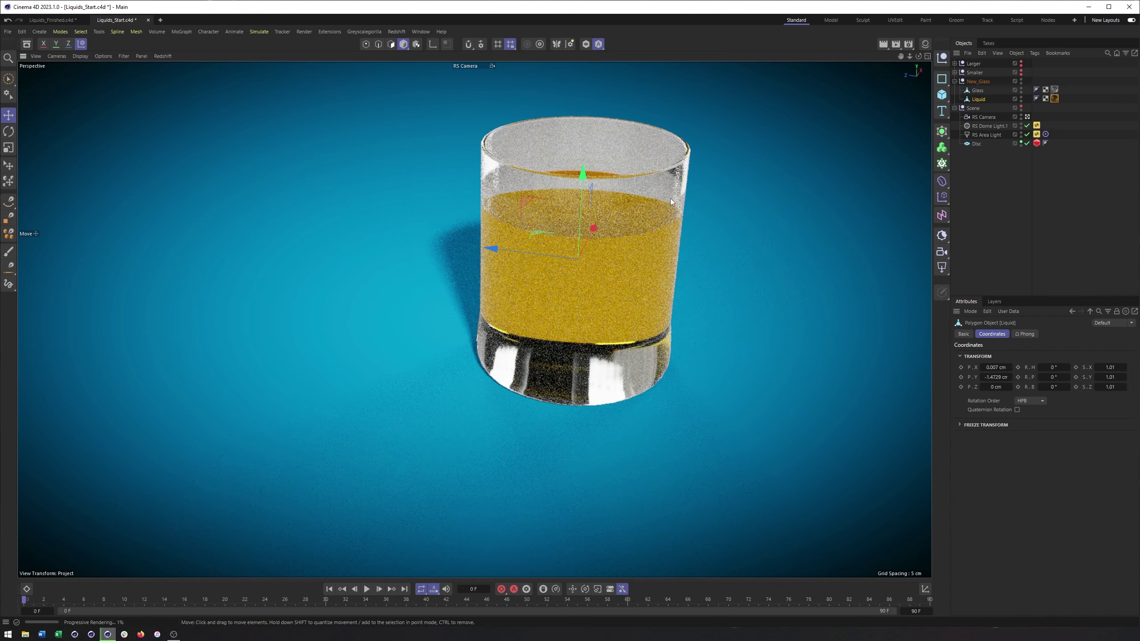
# Open Liquid_New in the Node Editor and dock it beneath the viewport.
pyautogui.click(926, 43)
pyautogui.doubleClick(807, 87)
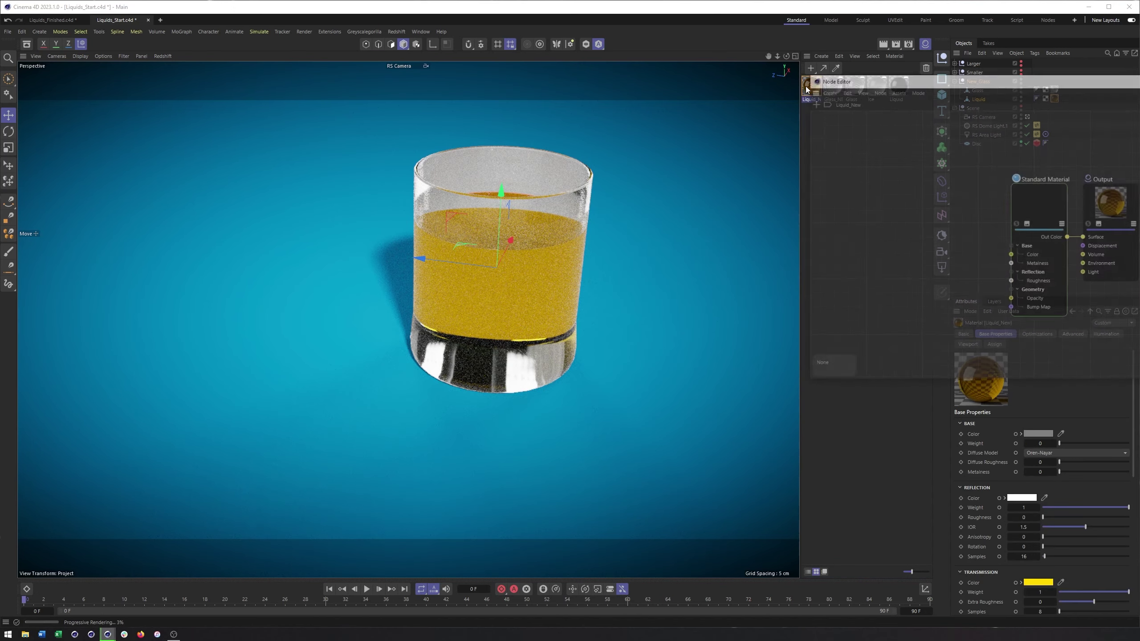
pyautogui.moveTo(837, 81); pyautogui.dragTo(577, 39)
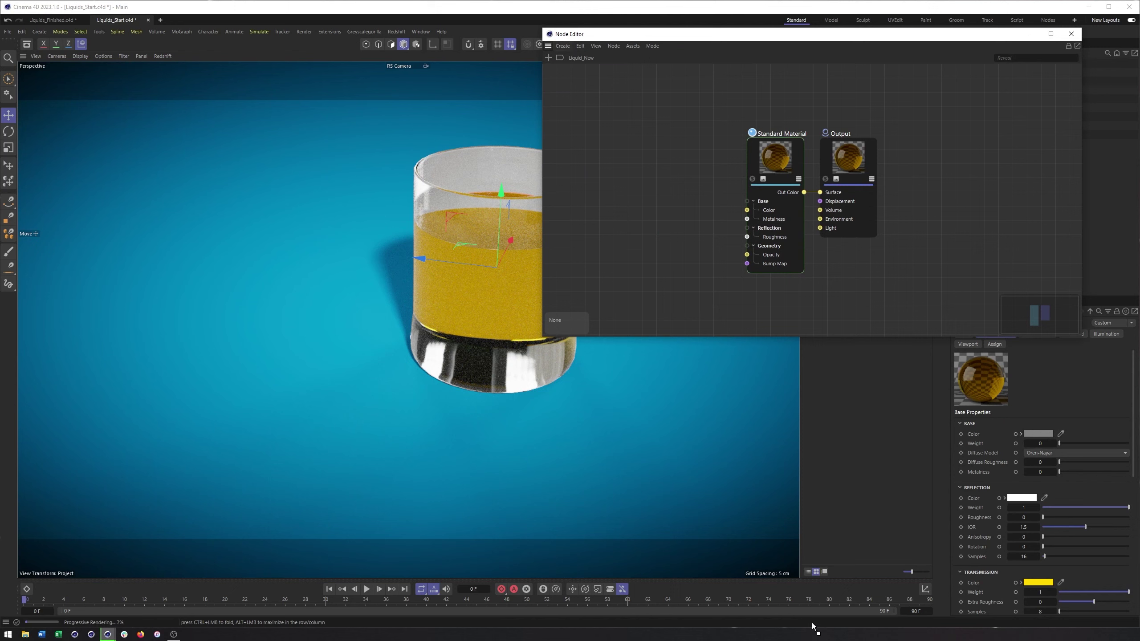
pyautogui.moveTo(816, 579); pyautogui.dragTo(815, 579)
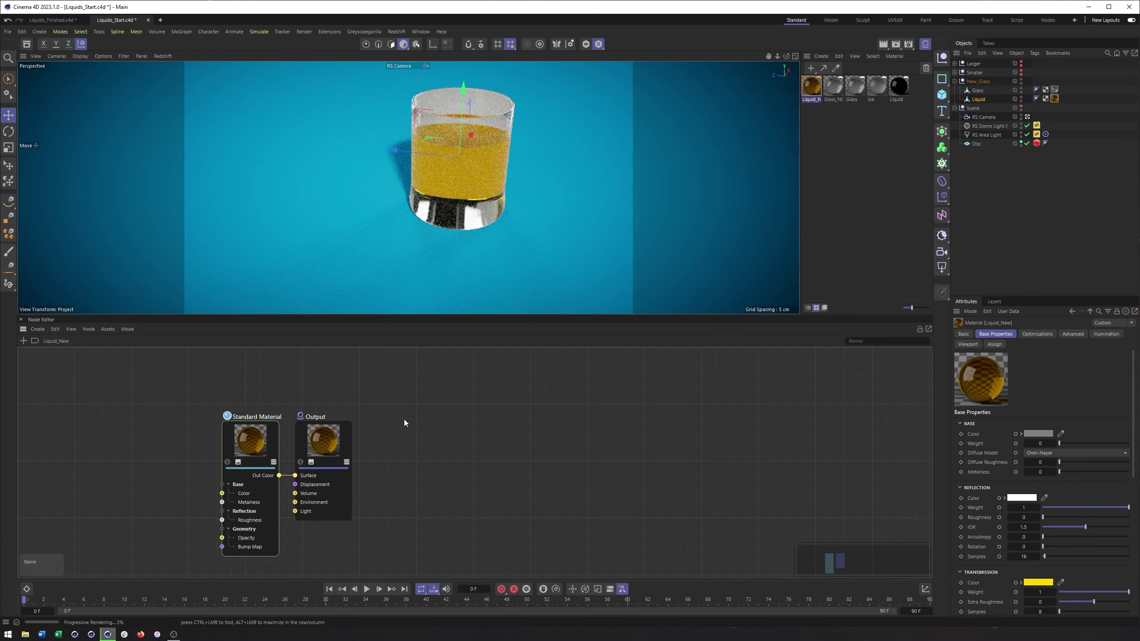
pyautogui.moveTo(351, 443); pyautogui.dragTo(837, 472, button='middle')
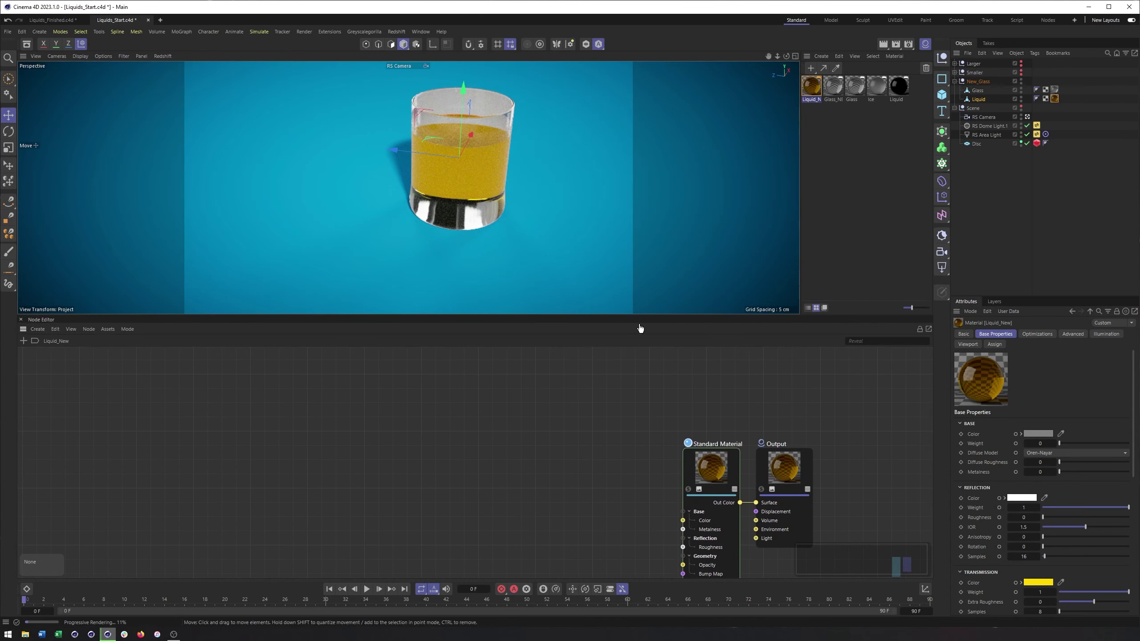
# Change Liquid_New's transmission colour from yellow to pale orange (RGB 253, 177, 115).
pyautogui.scroll(5, 499, 124)
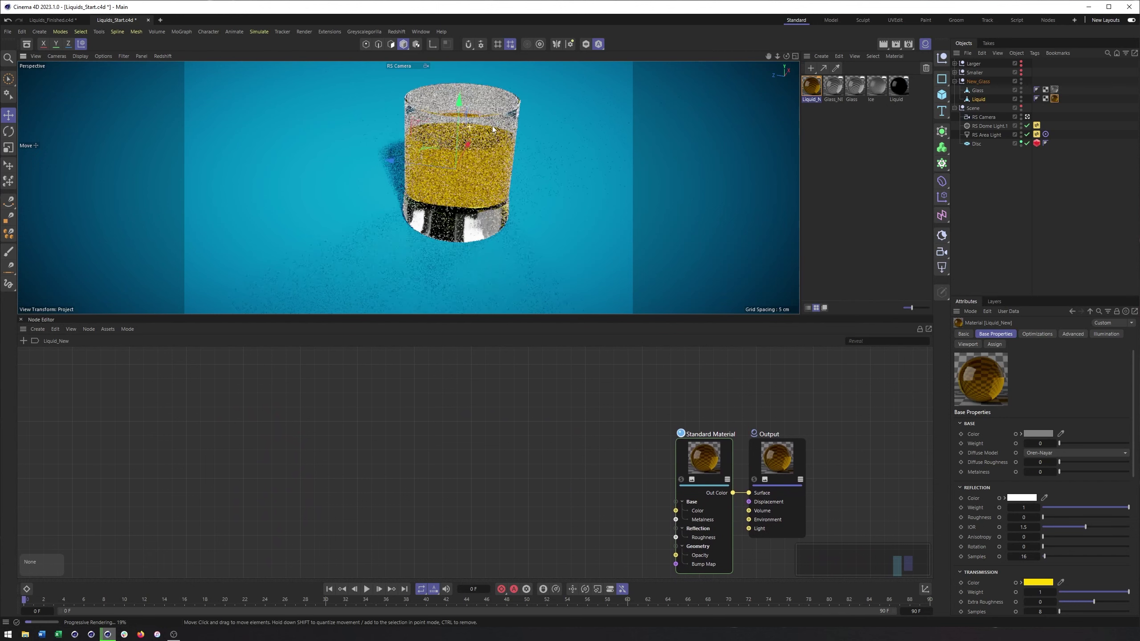
pyautogui.scroll(-1, 510, 129)
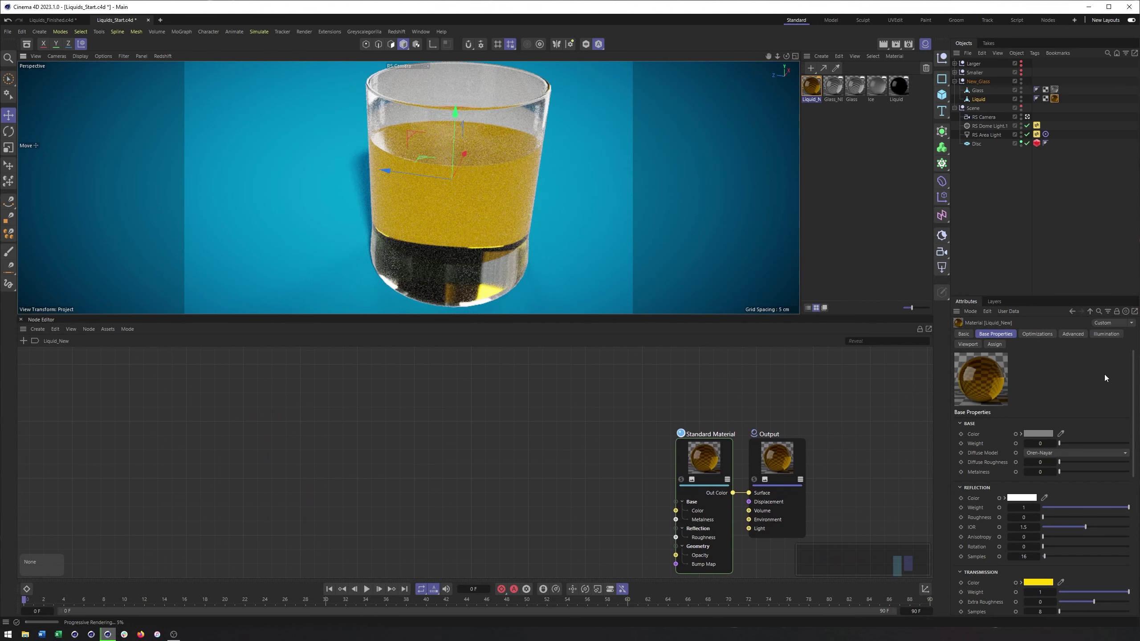
pyautogui.moveTo(1137, 373); pyautogui.dragTo(1134, 440)
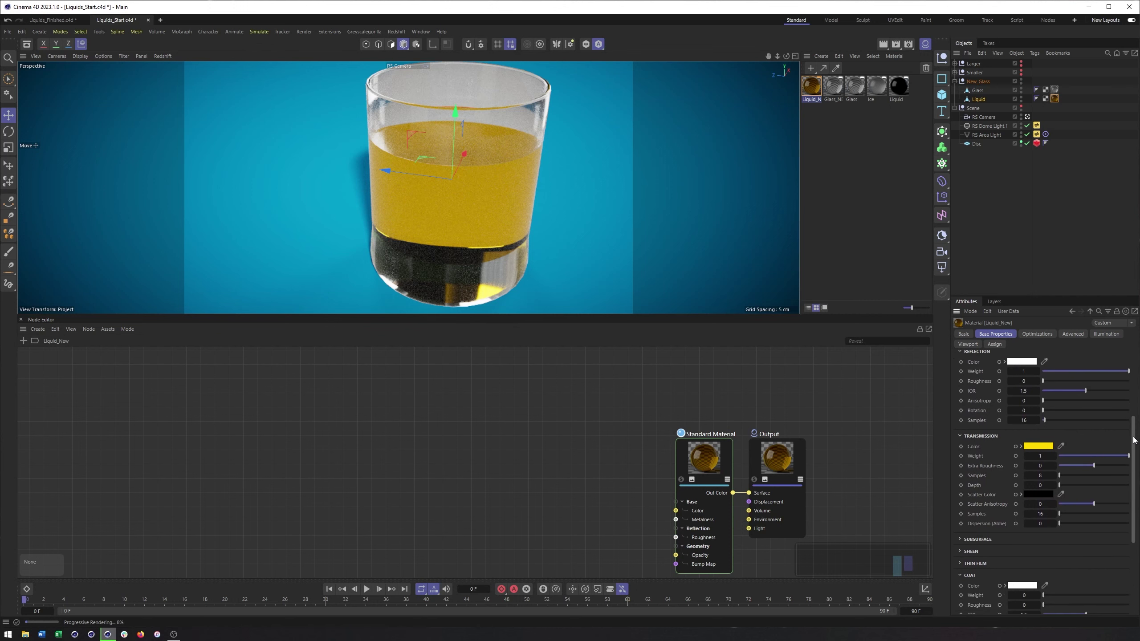
pyautogui.scroll(-1, 1010, 440)
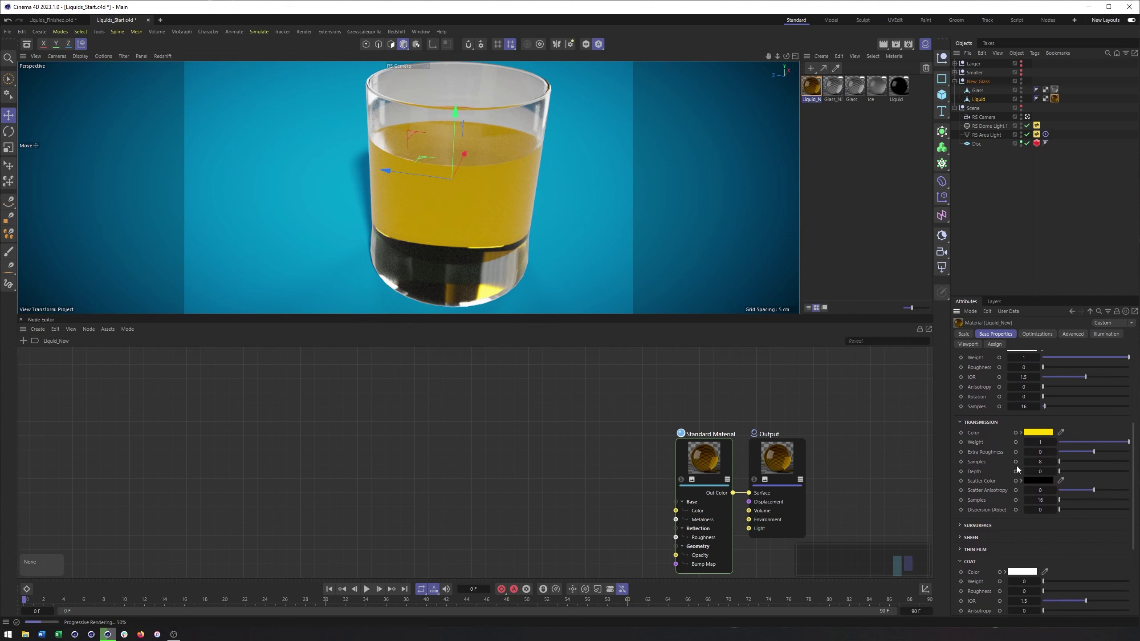
pyautogui.click(1047, 432)
pyautogui.click(969, 453)
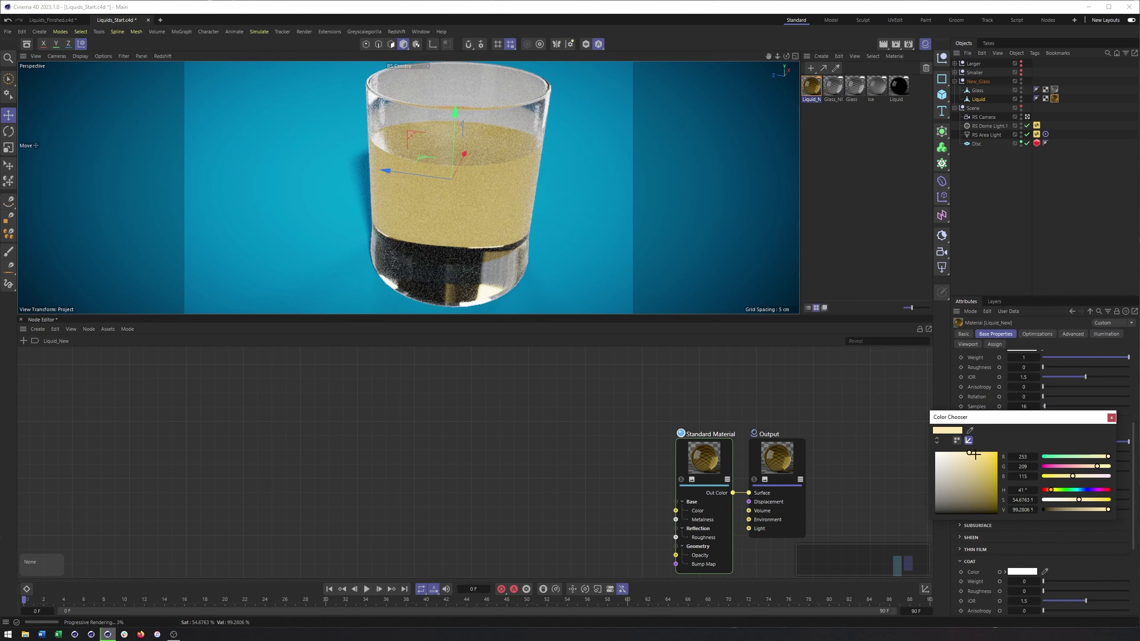
pyautogui.moveTo(1051, 489); pyautogui.dragTo(1047, 491)
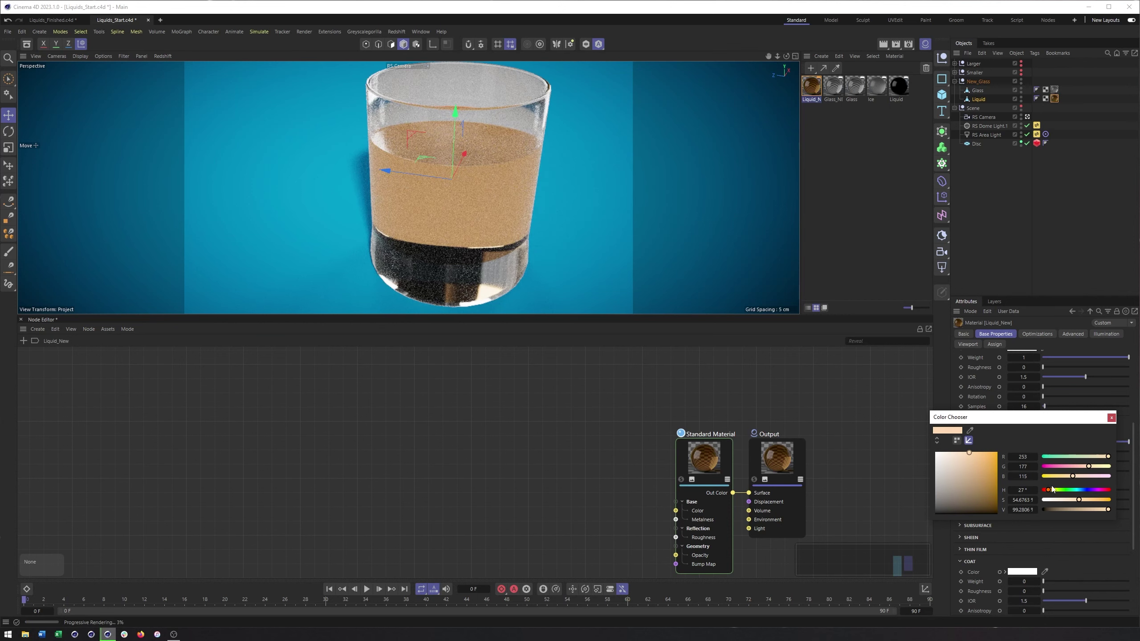
pyautogui.moveTo(1012, 424); pyautogui.dragTo(892, 376)
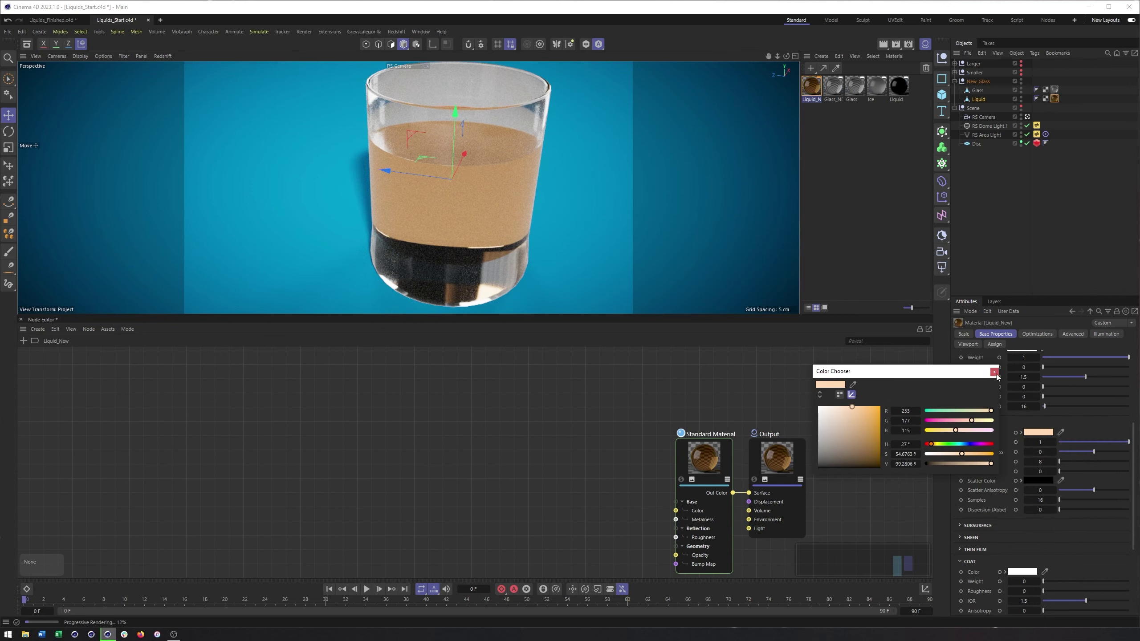
pyautogui.click(993, 371)
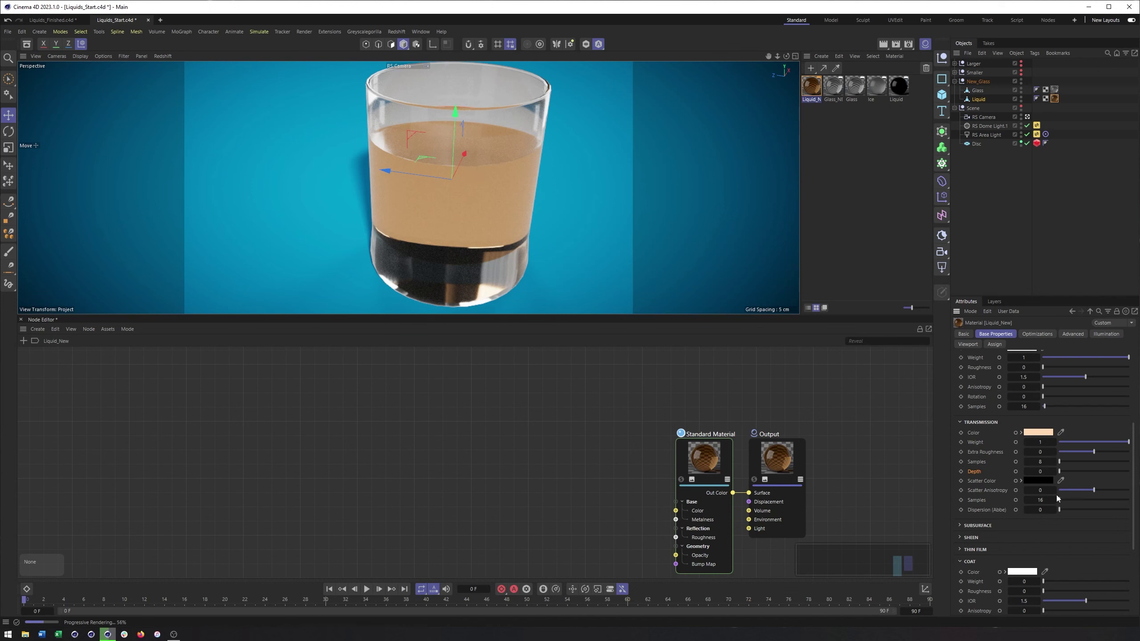
# Set Liquid_New's transmission depth to 5 and check the liquid surface from above.
pyautogui.click(1040, 471)
pyautogui.write('5')
pyautogui.press('Return')
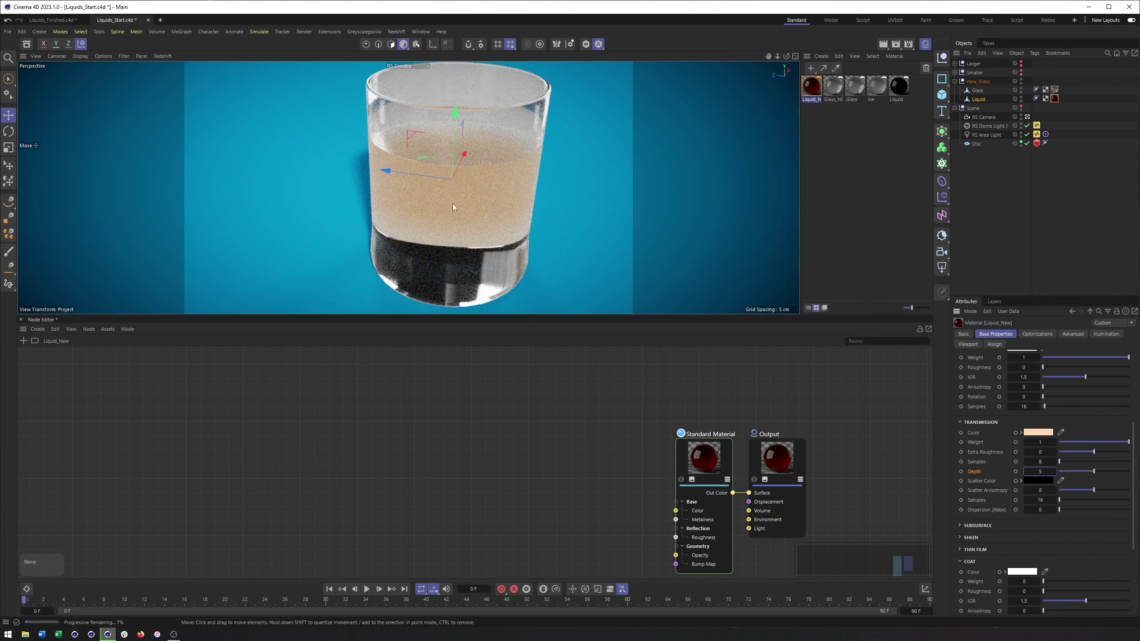
pyautogui.keyDown('alt'); pyautogui.moveTo(452, 203); pyautogui.dragTo(478, 187); pyautogui.keyUp('alt')
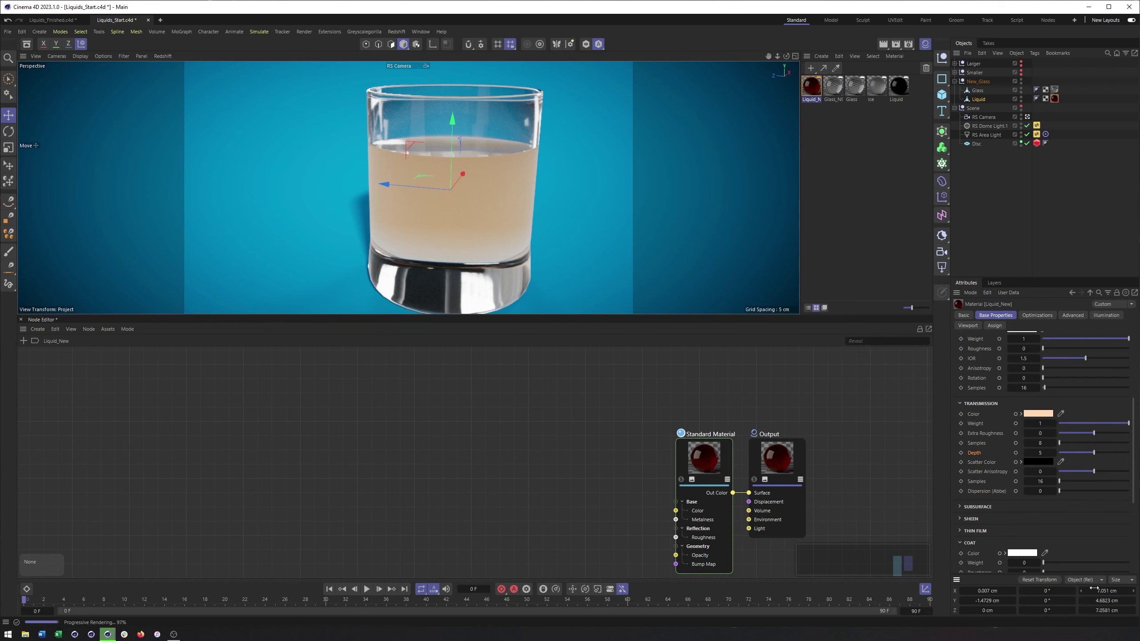
pyautogui.click(925, 590)
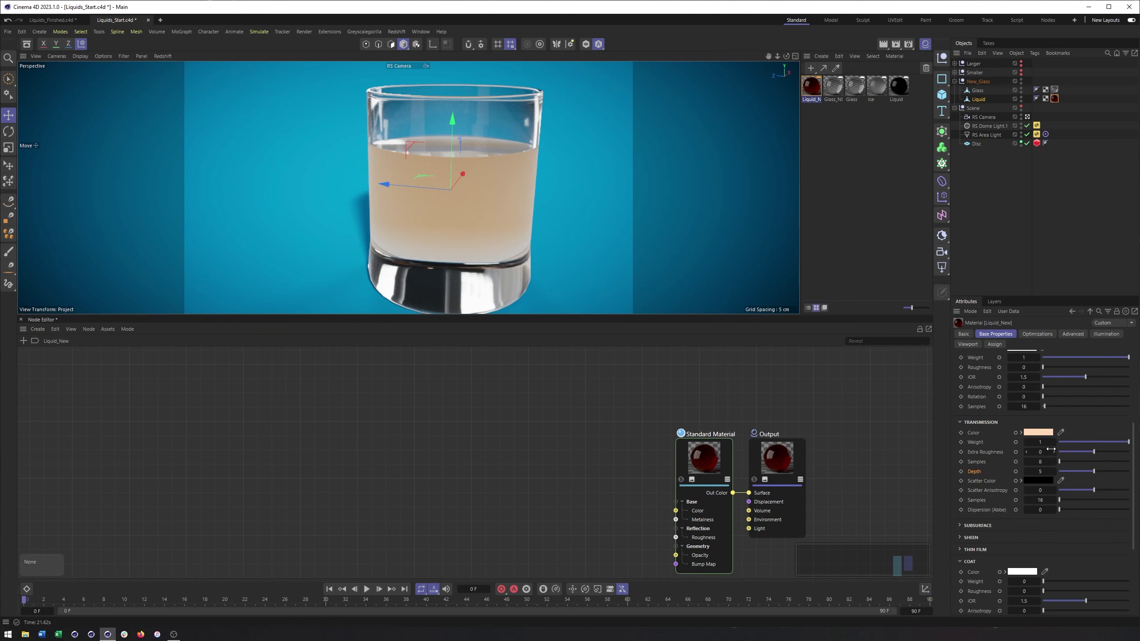
# Set the liquid's transmission depth to 2, then lower it to 1.
pyautogui.click(1041, 471)
pyautogui.write('2')
pyautogui.press('Return')
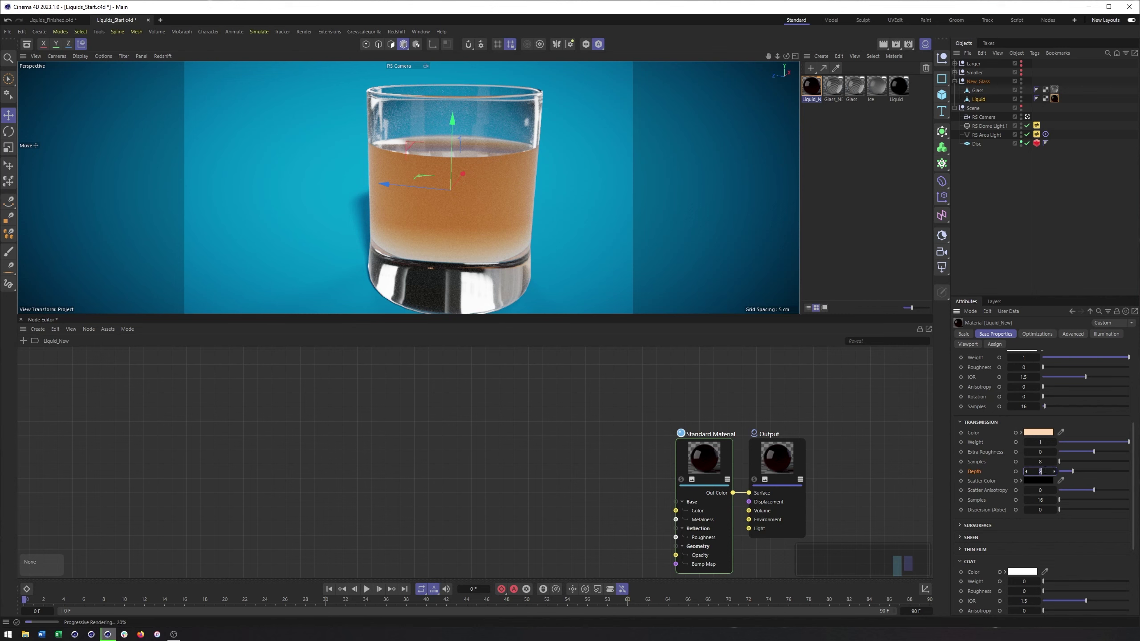
pyautogui.write('1')
pyautogui.press('Return')
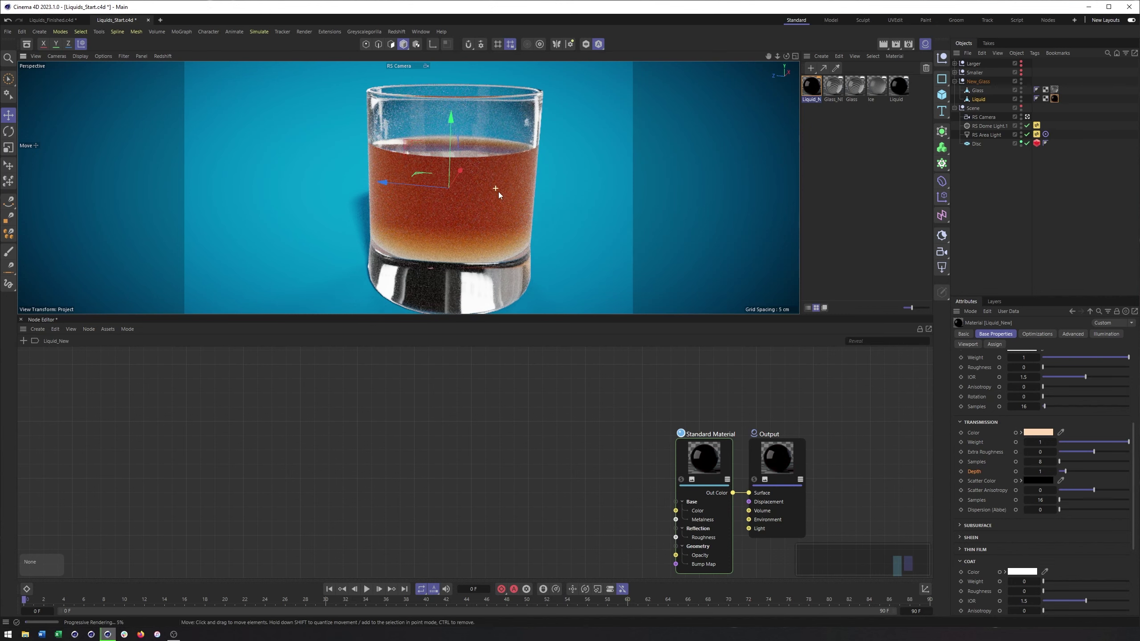
# Pan and zoom out the perspective view to recentre the smaller-framed amber glass.
pyautogui.moveTo(498, 191)
pyautogui.keyDown('alt'); pyautogui.mouseDown(button='middle')
pyautogui.moveTo(503, 203)
pyautogui.moveTo(497, 191)
pyautogui.mouseUp(button='middle'); pyautogui.keyUp('alt')
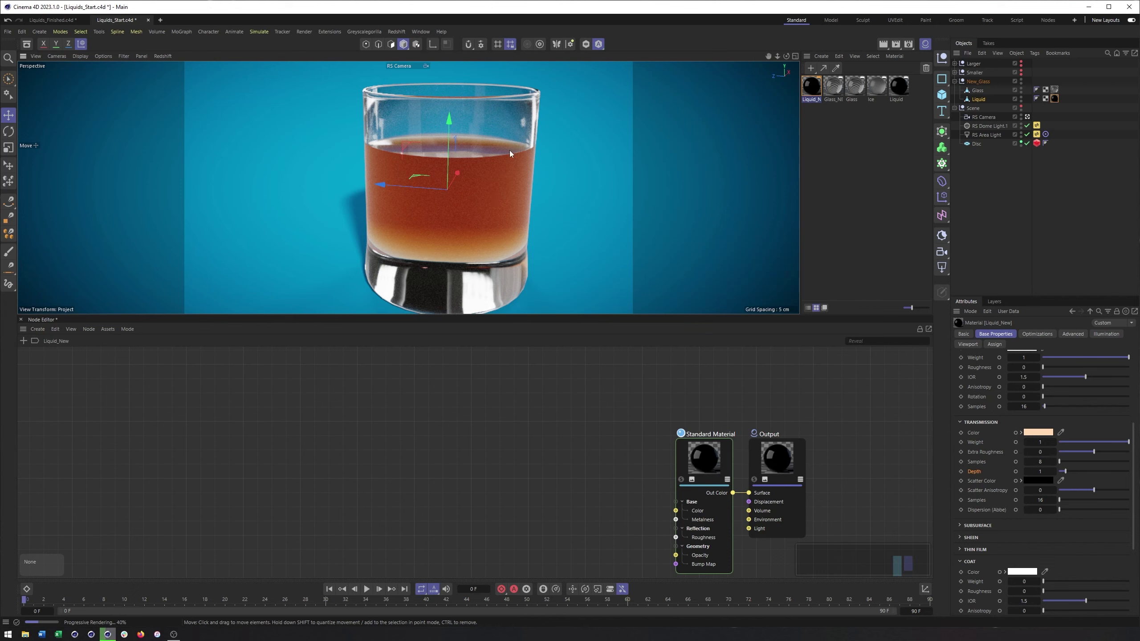
pyautogui.keyDown('alt'); pyautogui.moveTo(486, 196); pyautogui.dragTo(527, 191); pyautogui.keyUp('alt')
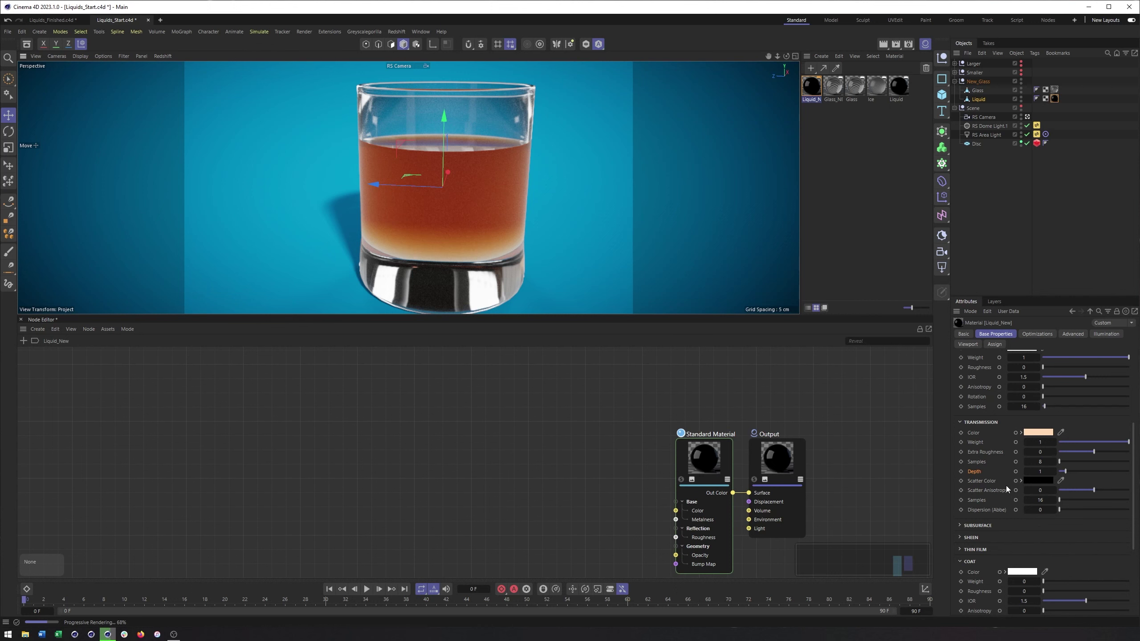
pyautogui.moveTo(415, 181)
pyautogui.keyDown('alt'); pyautogui.mouseDown()
pyautogui.moveTo(441, 186)
pyautogui.moveTo(405, 188)
pyautogui.moveTo(431, 193)
pyautogui.moveTo(426, 205)
pyautogui.moveTo(427, 193)
pyautogui.mouseUp(); pyautogui.keyUp('alt')
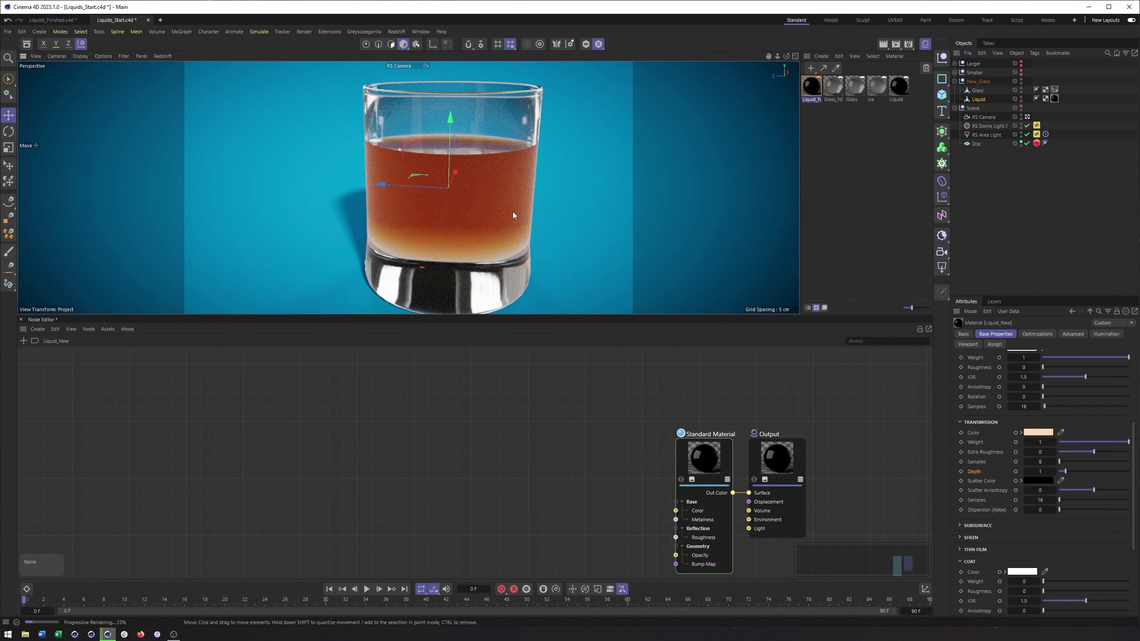
pyautogui.scroll(-5, 513, 212)
pyautogui.keyDown('alt'); pyautogui.moveTo(529, 215); pyautogui.dragTo(522, 214, button='middle'); pyautogui.keyUp('alt')
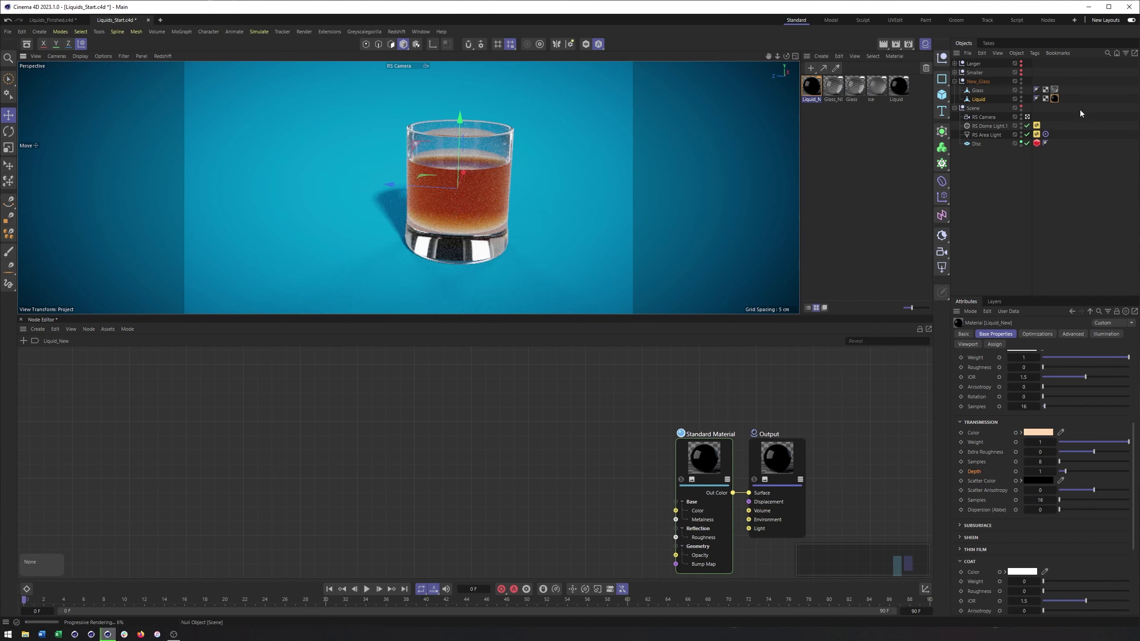
# Make the Larger crystal glass visible, briefly show the Smaller one, then hide it again.
pyautogui.click(1021, 70)
pyautogui.click(1020, 62)
pyautogui.click(1021, 66)
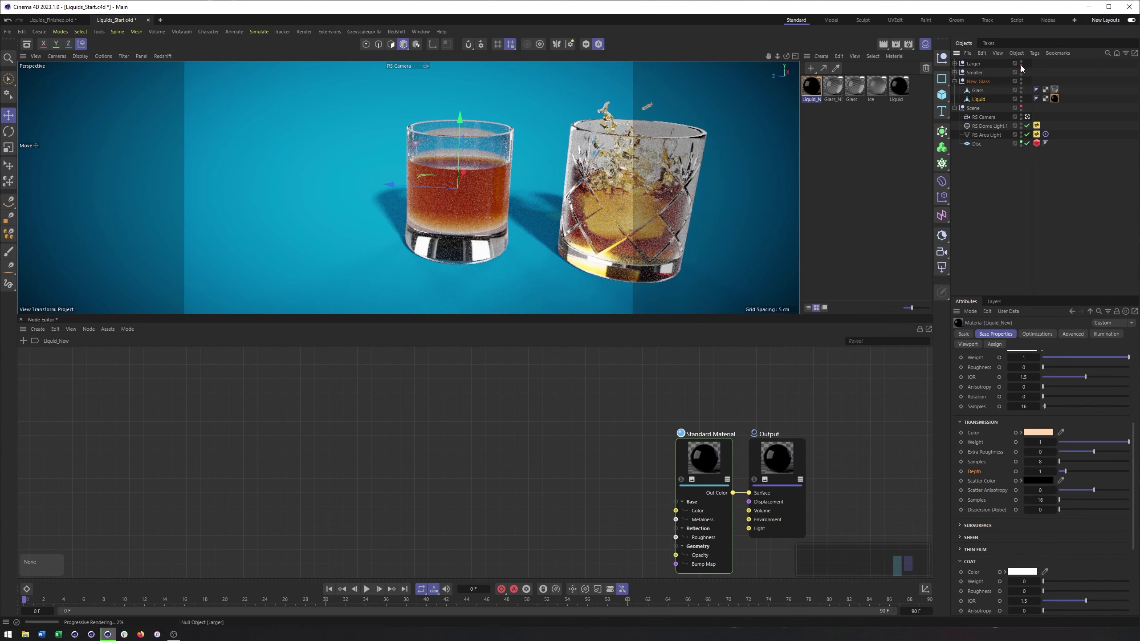
pyautogui.click(1020, 71)
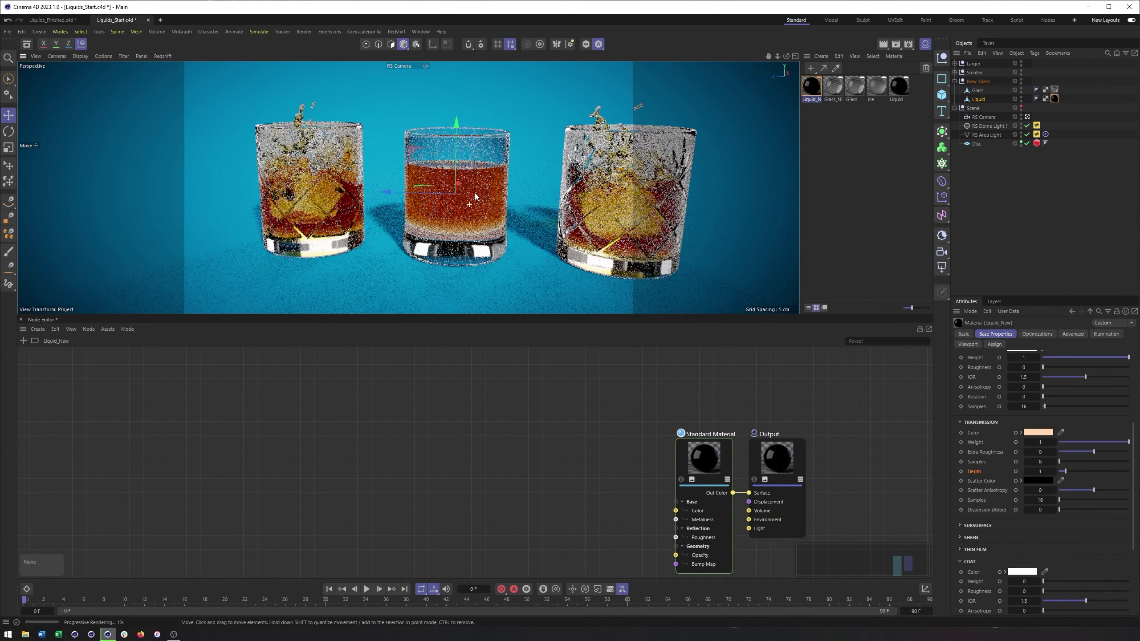
pyautogui.keyDown('alt'); pyautogui.moveTo(483, 189); pyautogui.dragTo(454, 192, button='middle'); pyautogui.keyUp('alt')
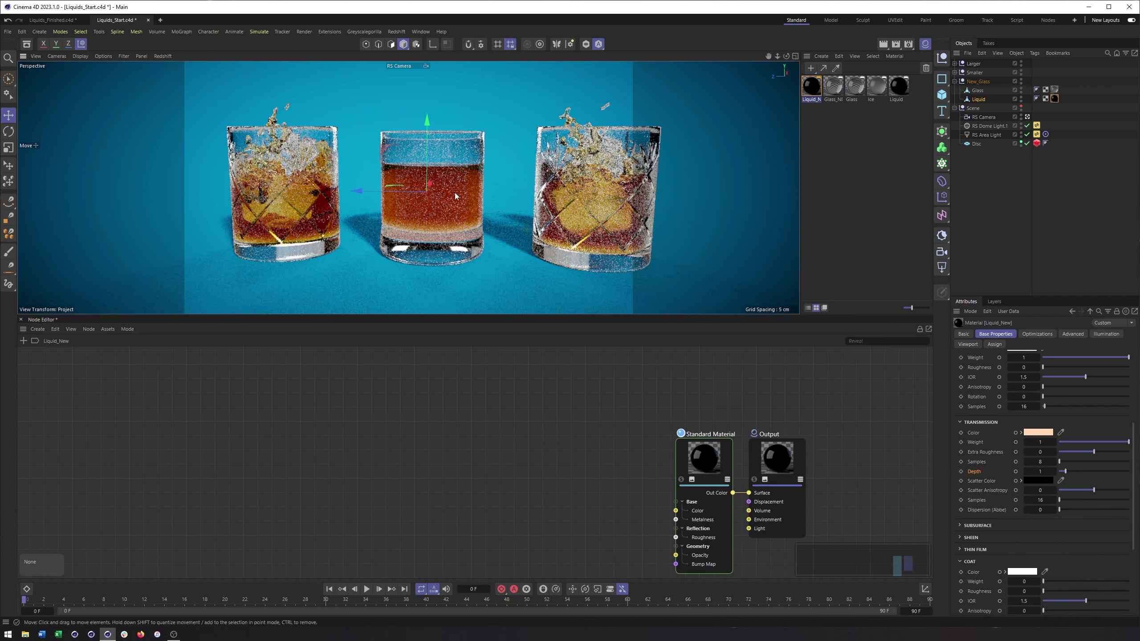
pyautogui.click(1021, 71)
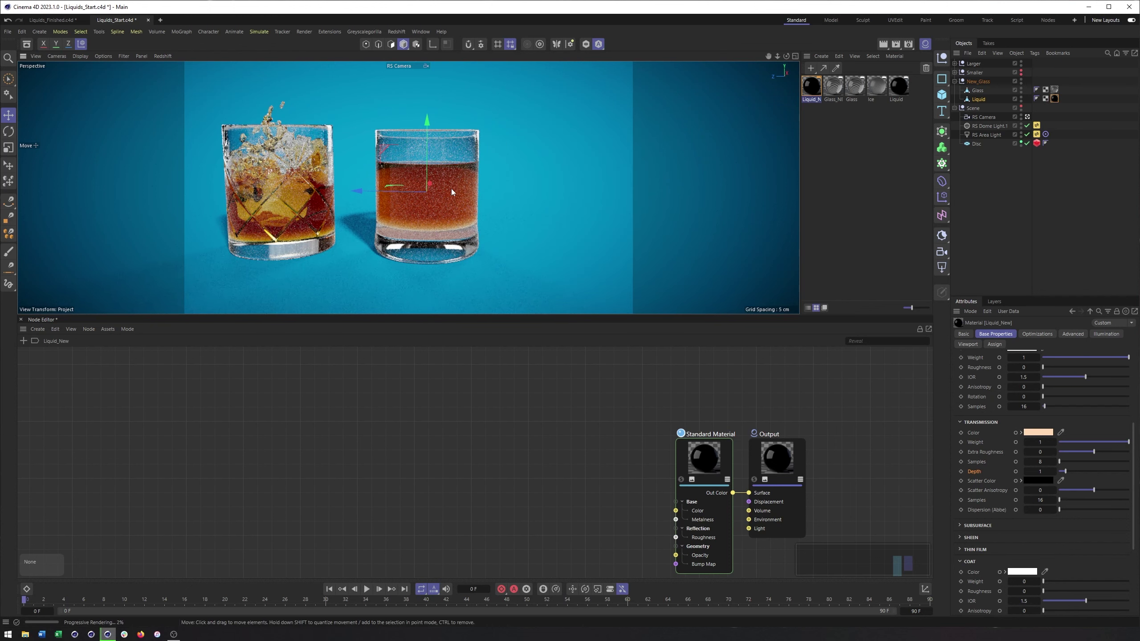
# Pan and zoom the viewport in to frame the amber and Larger crystal glasses together.
pyautogui.keyDown('alt'); pyautogui.moveTo(452, 193); pyautogui.dragTo(344, 183); pyautogui.keyUp('alt')
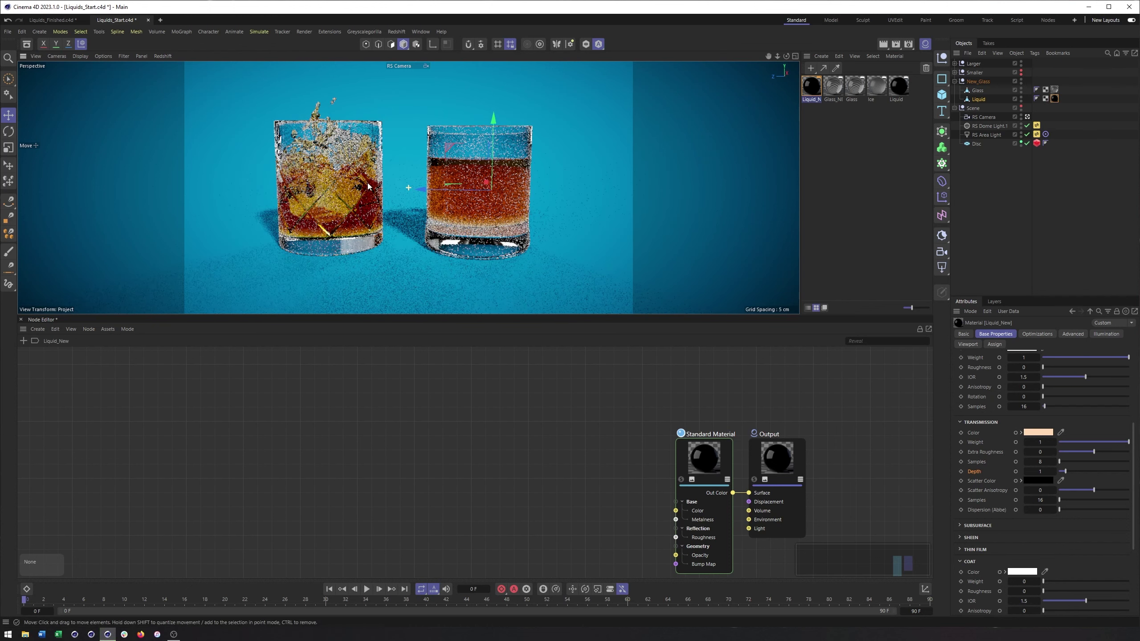
pyautogui.rightClick(340, 181)
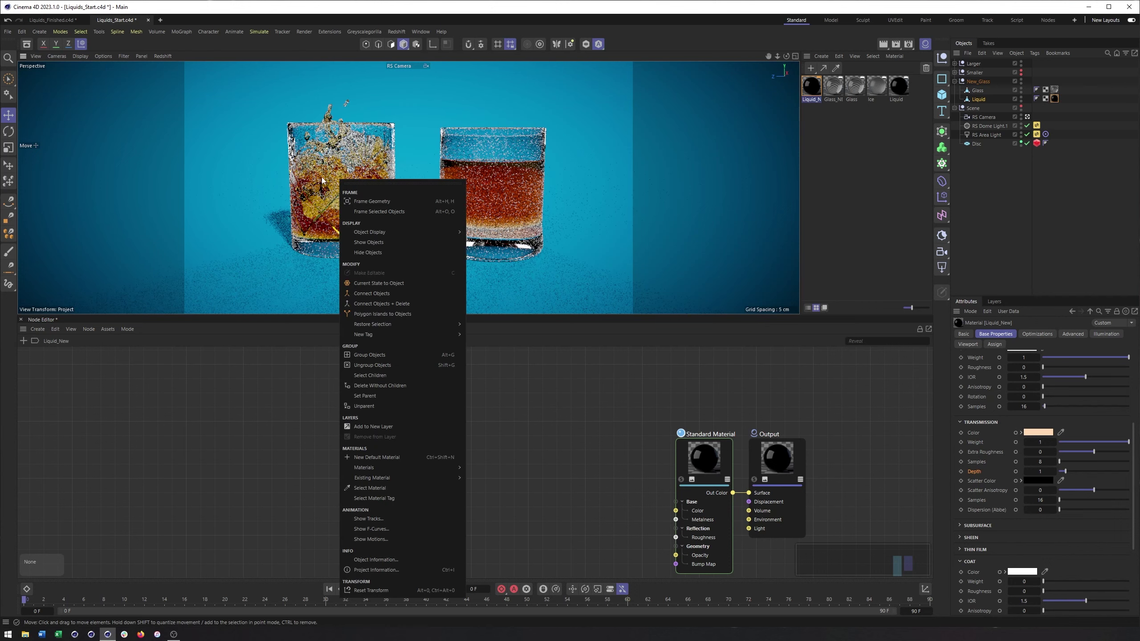
pyautogui.press('Escape')
pyautogui.scroll(2, 332, 188)
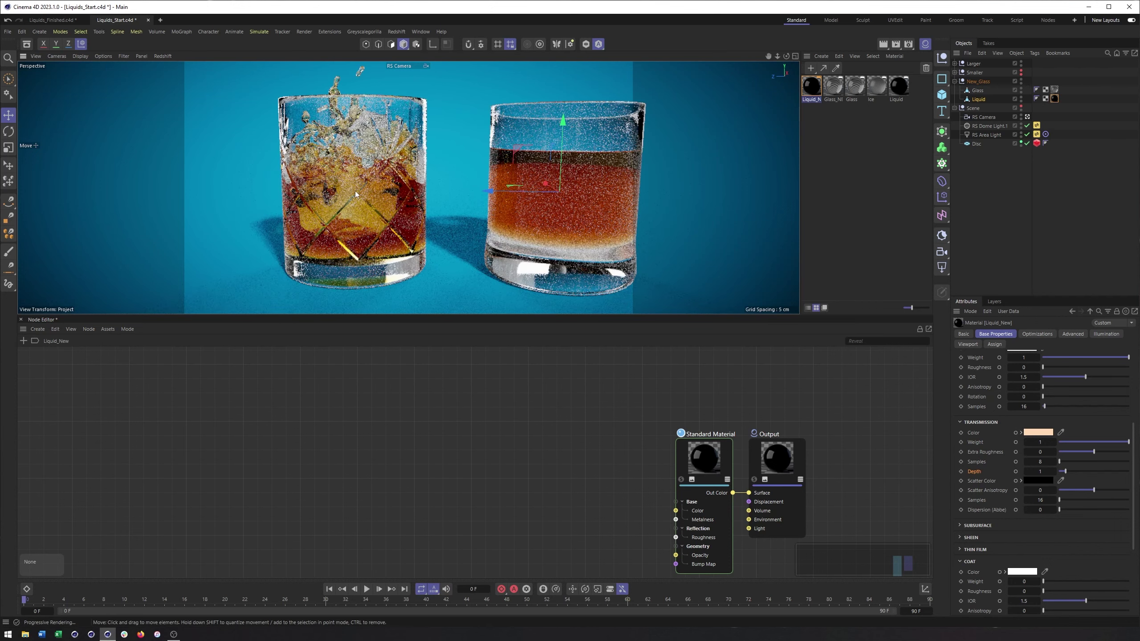
pyautogui.scroll(1, 363, 194)
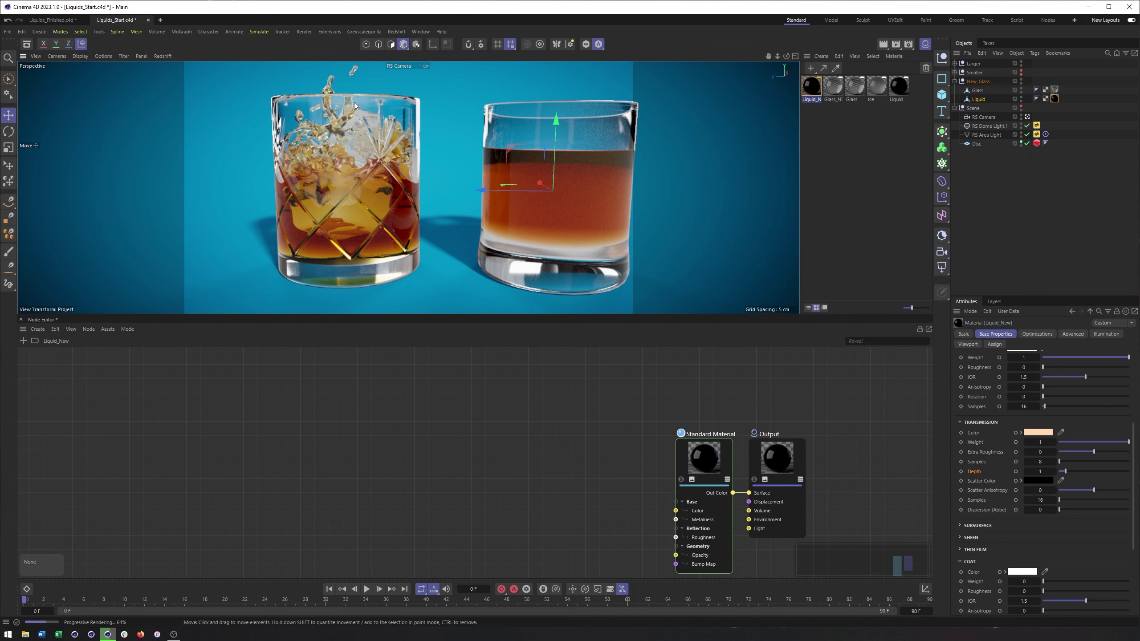
pyautogui.click(908, 44)
# In Render Settings, show the Redshift renderer in Advanced mode on its Globals page.
pyautogui.moveTo(923, 38); pyautogui.dragTo(574, 58)
pyautogui.click(586, 122)
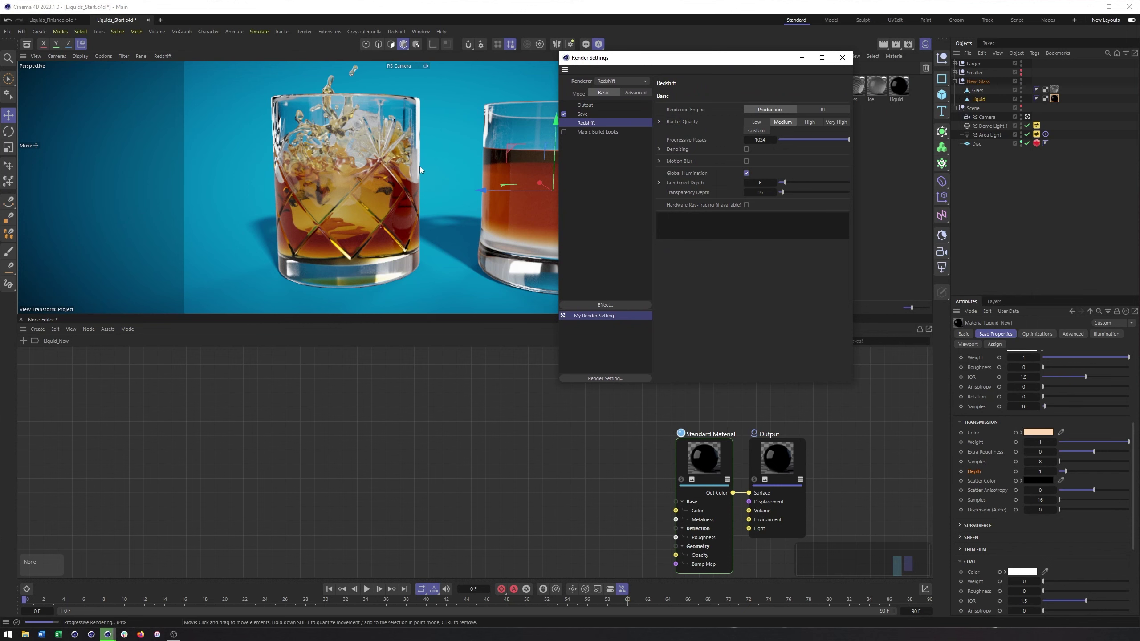
pyautogui.moveTo(658, 60); pyautogui.dragTo(743, 79)
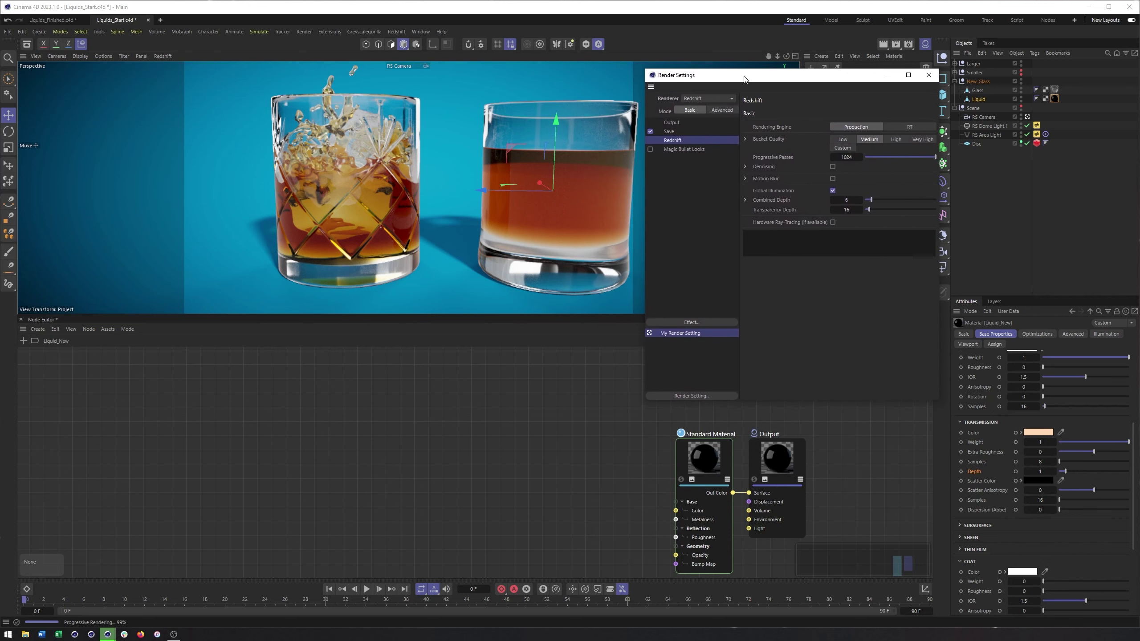
pyautogui.click(723, 110)
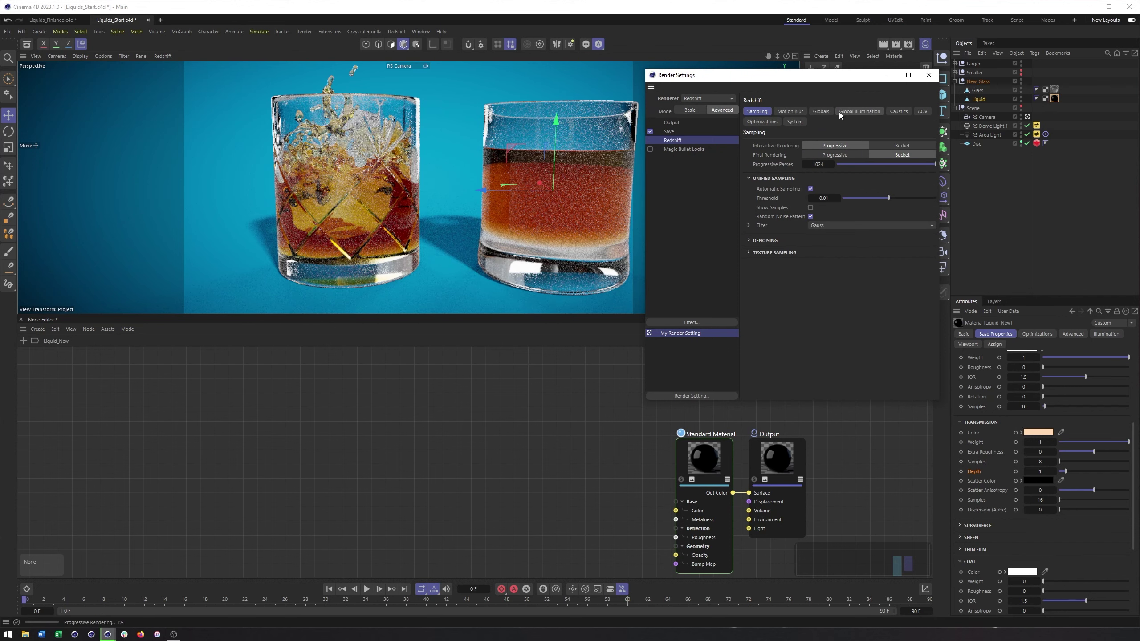
pyautogui.click(821, 112)
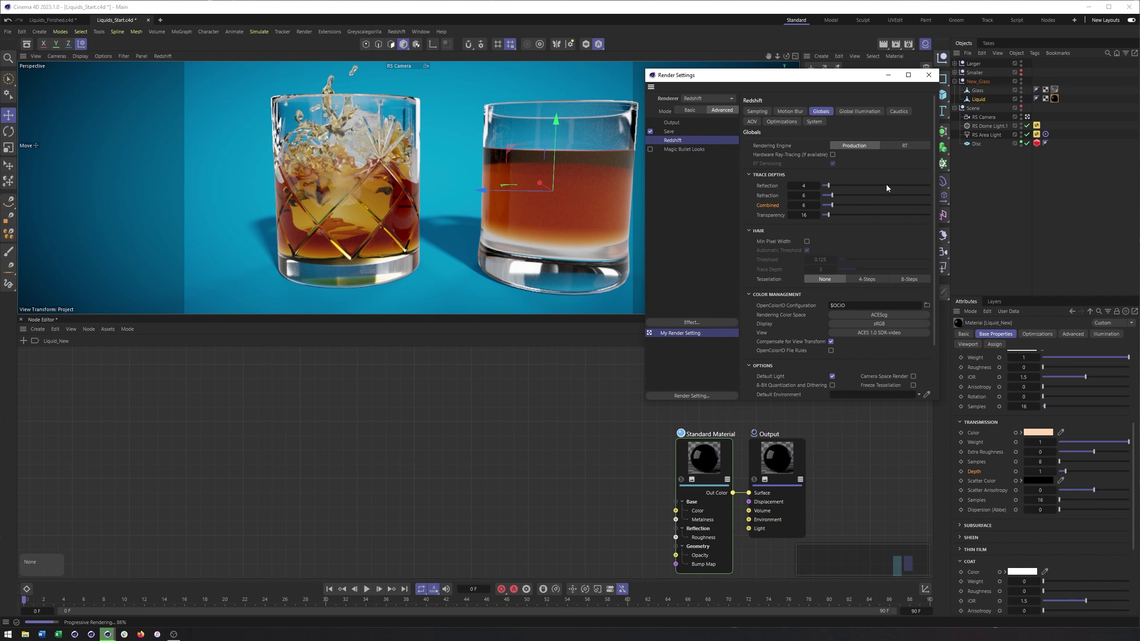
# Raise Reflection, Refraction and Combined trace depths to 30 and nudge the liquid slightly left.
pyautogui.moveTo(886, 184); pyautogui.dragTo(873, 195)
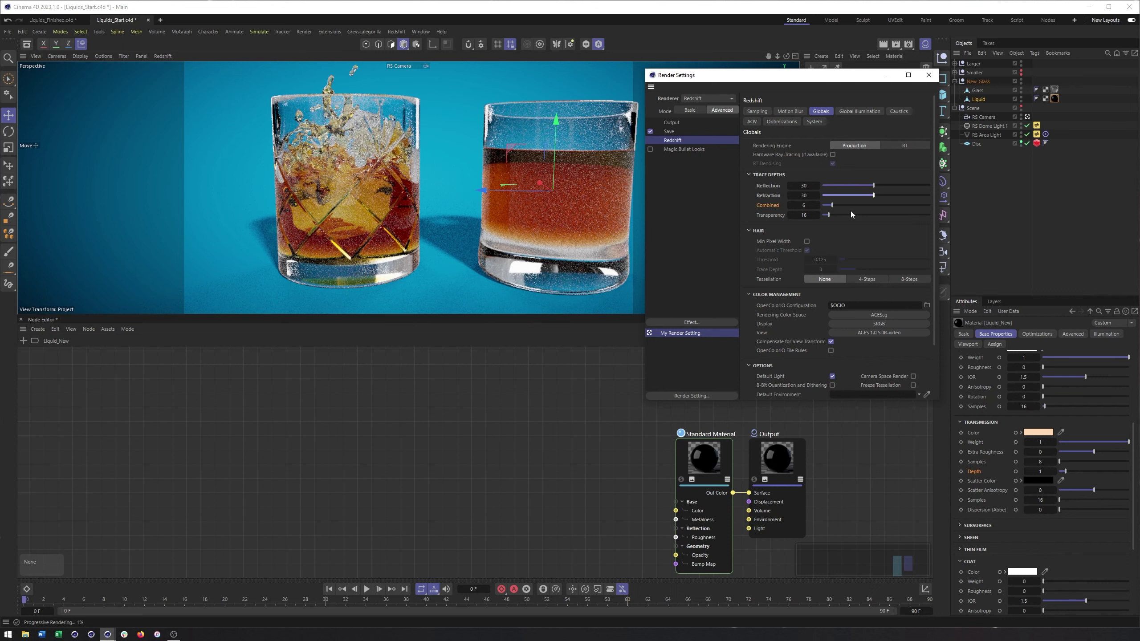
pyautogui.moveTo(830, 205); pyautogui.dragTo(838, 205)
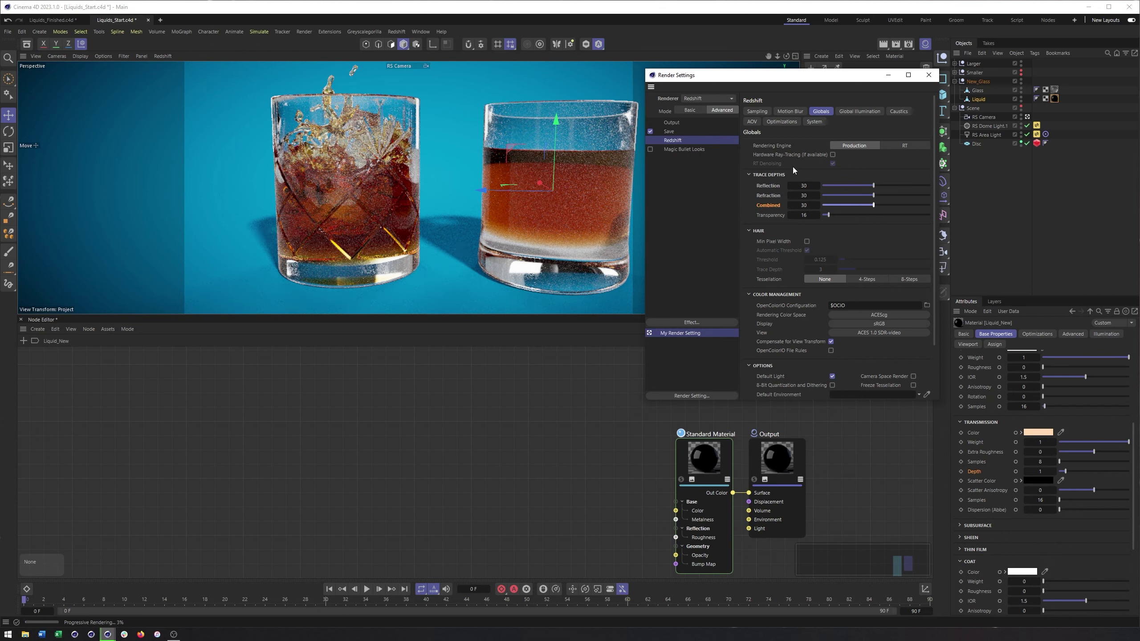
pyautogui.click(769, 186)
pyautogui.moveTo(576, 162); pyautogui.dragTo(563, 162)
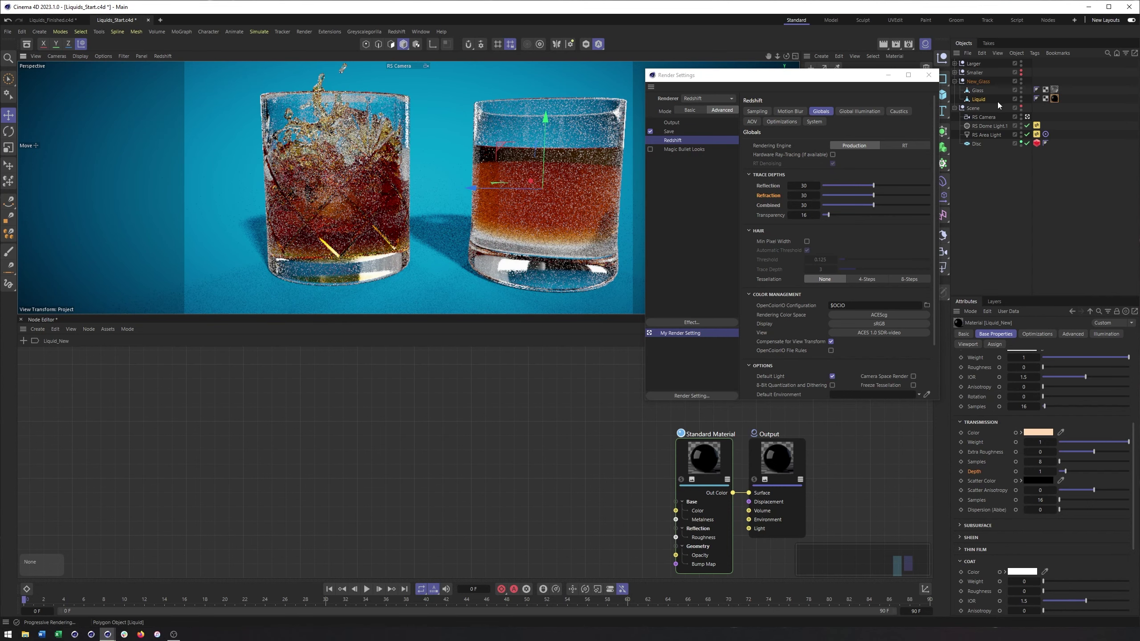
# Set the Liquid object's S.X, S.Y and S.Z scale values to 1.02.
pyautogui.click(983, 99)
pyautogui.click(1112, 367)
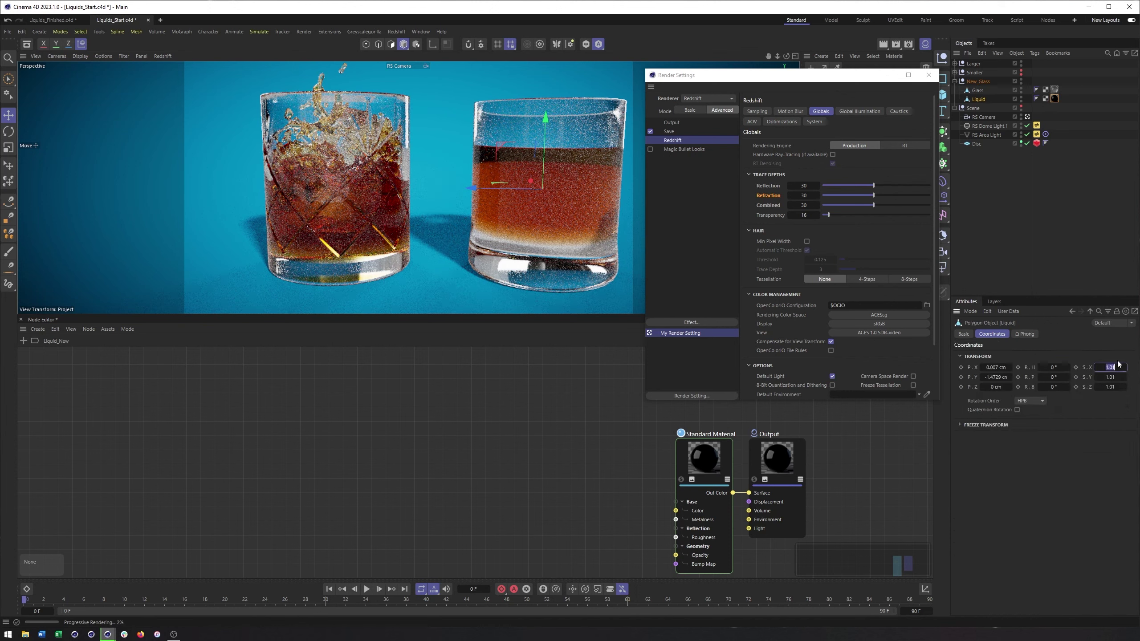
pyautogui.write('1.02')
pyautogui.press('Tab')
pyautogui.write('1.02')
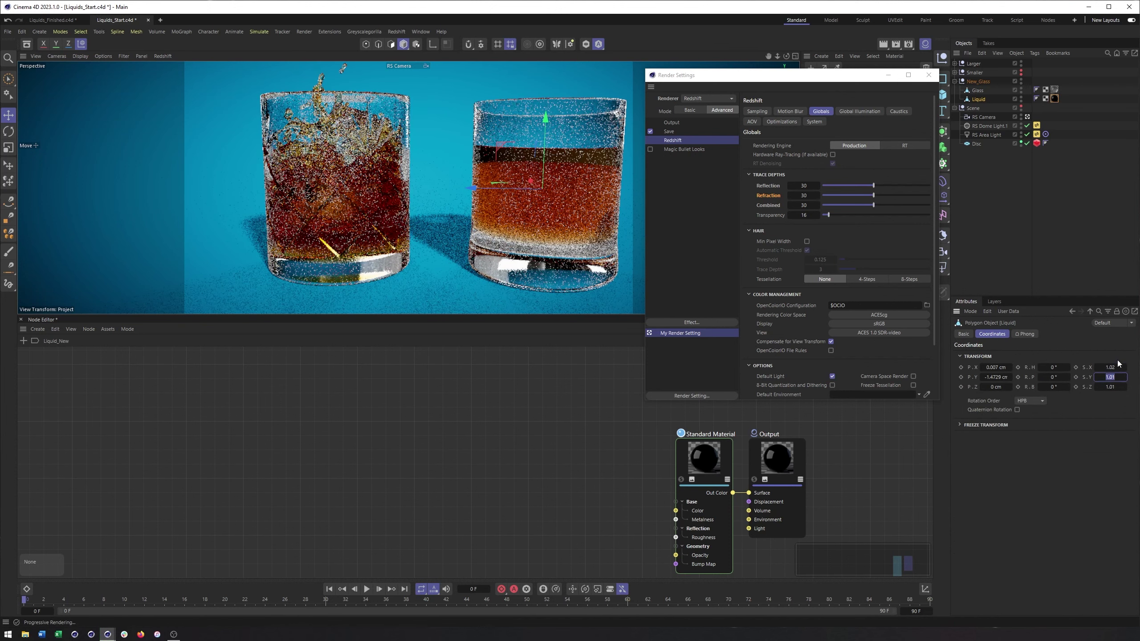
pyautogui.press('Tab')
pyautogui.write('1.02')
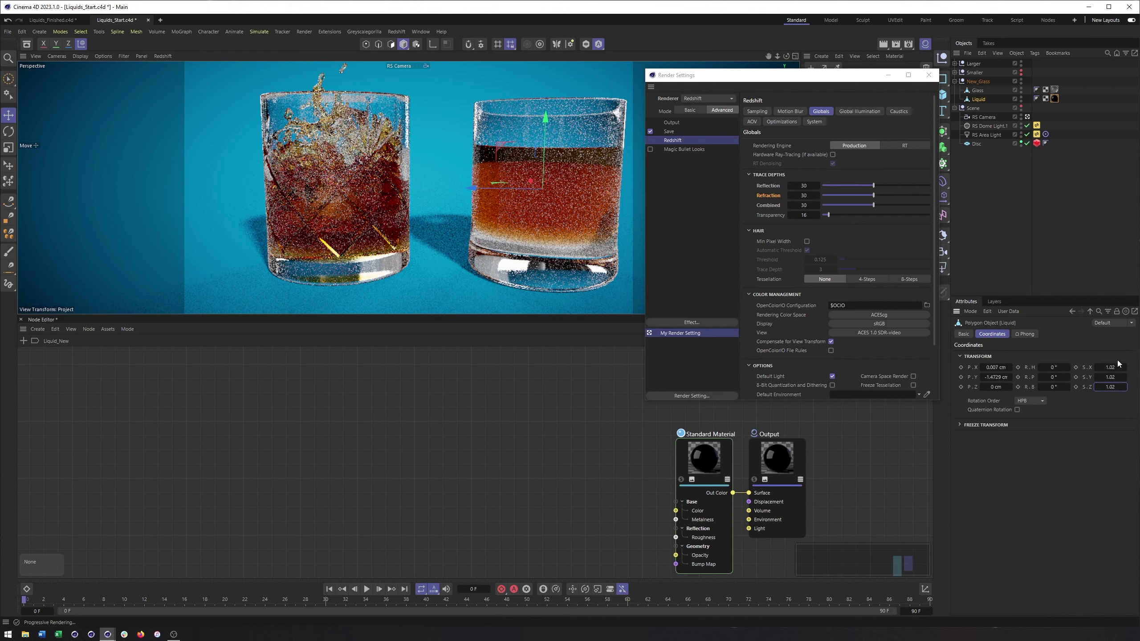
pyautogui.press('Return')
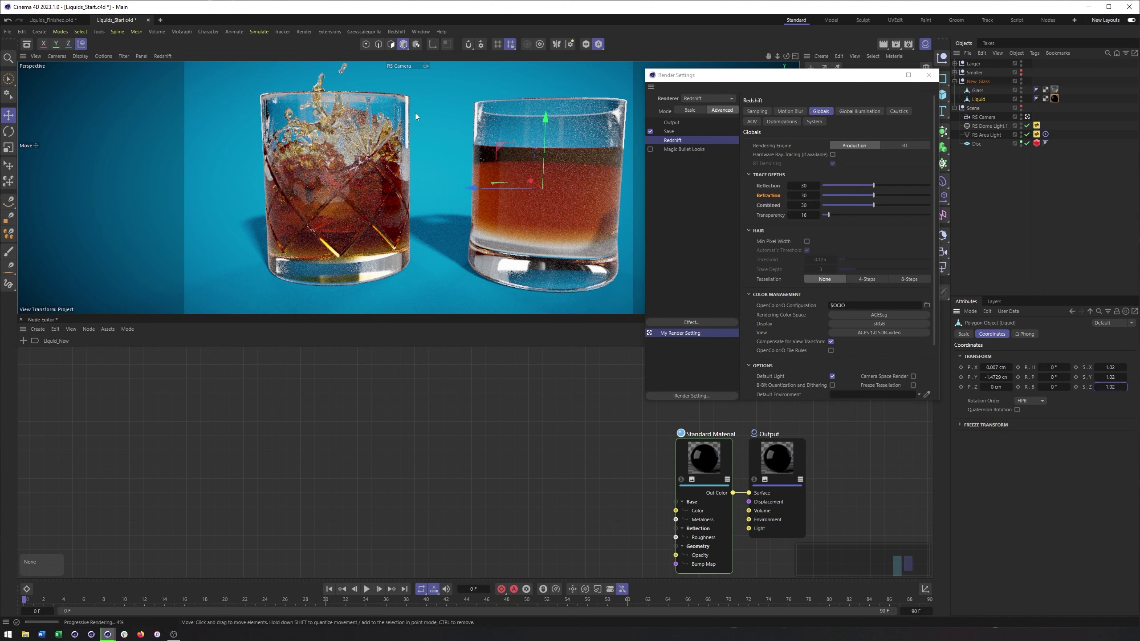
pyautogui.click(778, 187)
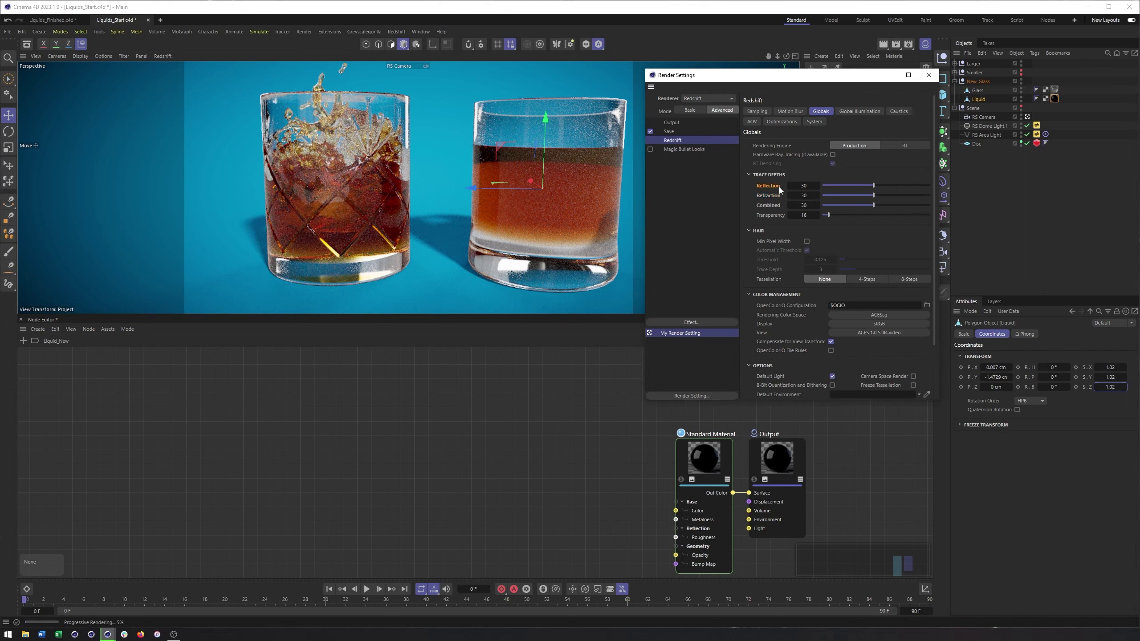
pyautogui.click(776, 195)
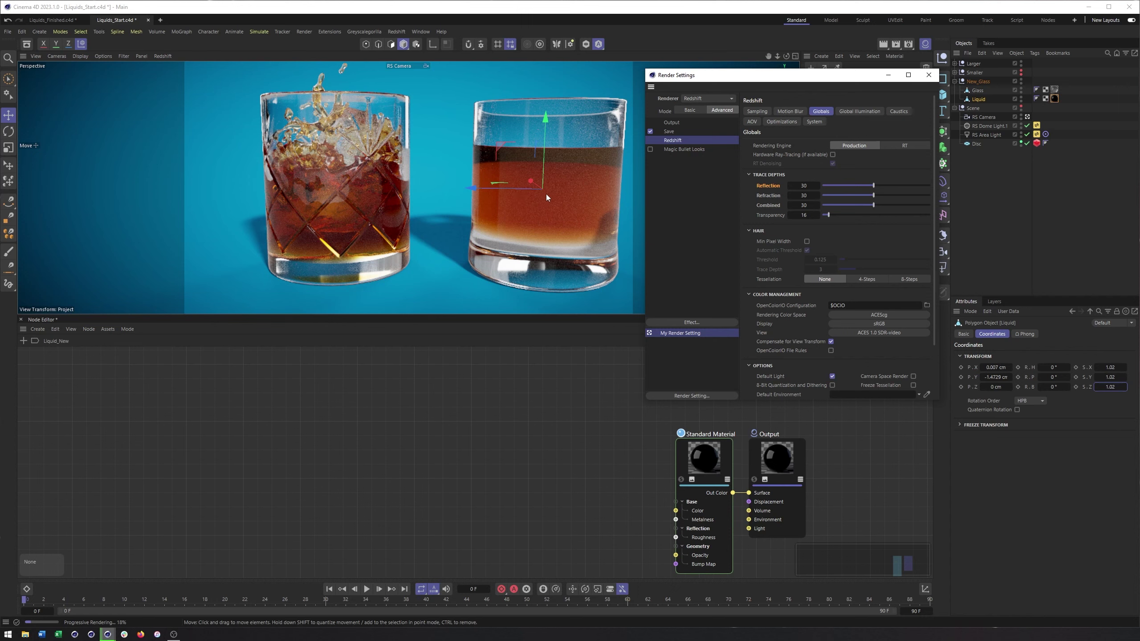
pyautogui.keyDown('alt'); pyautogui.moveTo(546, 197); pyautogui.dragTo(527, 201); pyautogui.keyUp('alt')
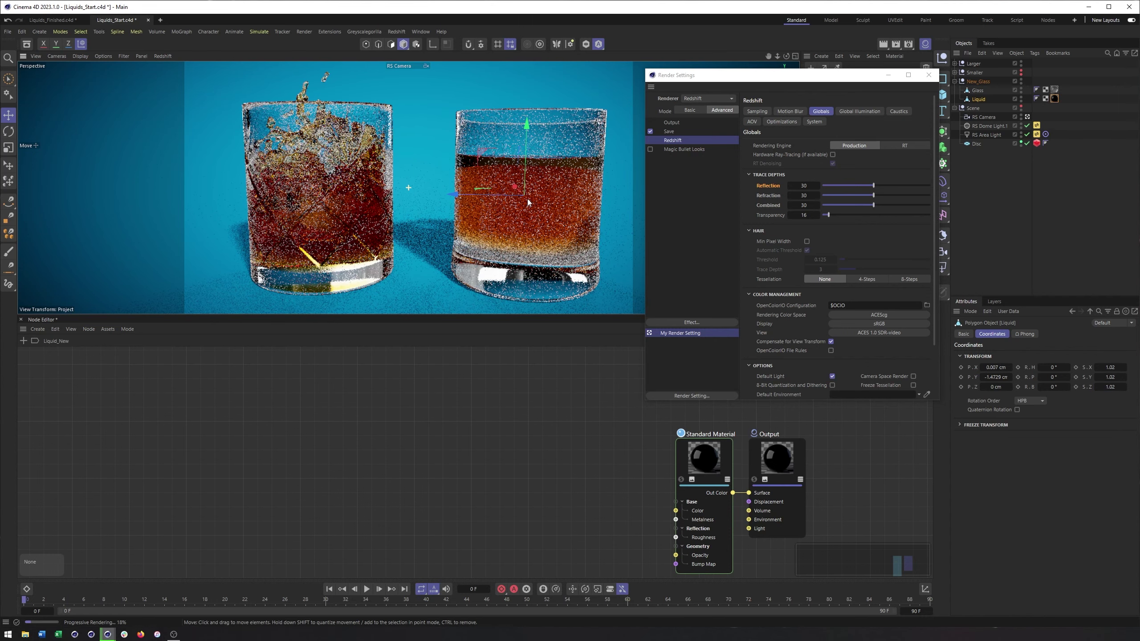